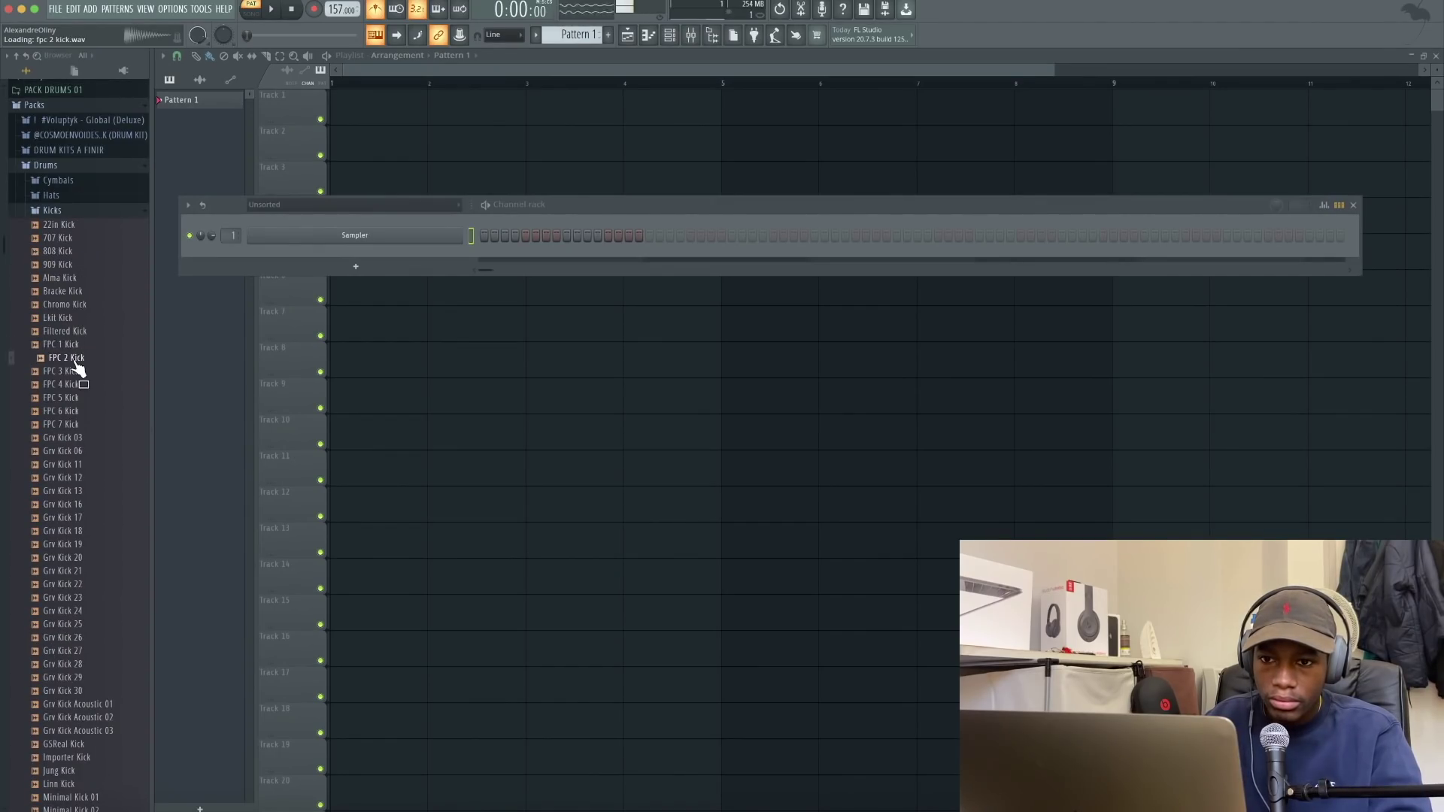
Load the FPC 1 Kick, Ekit 2 Hat and 707 Rim samples from the Drums pack into new channels
click(54, 210)
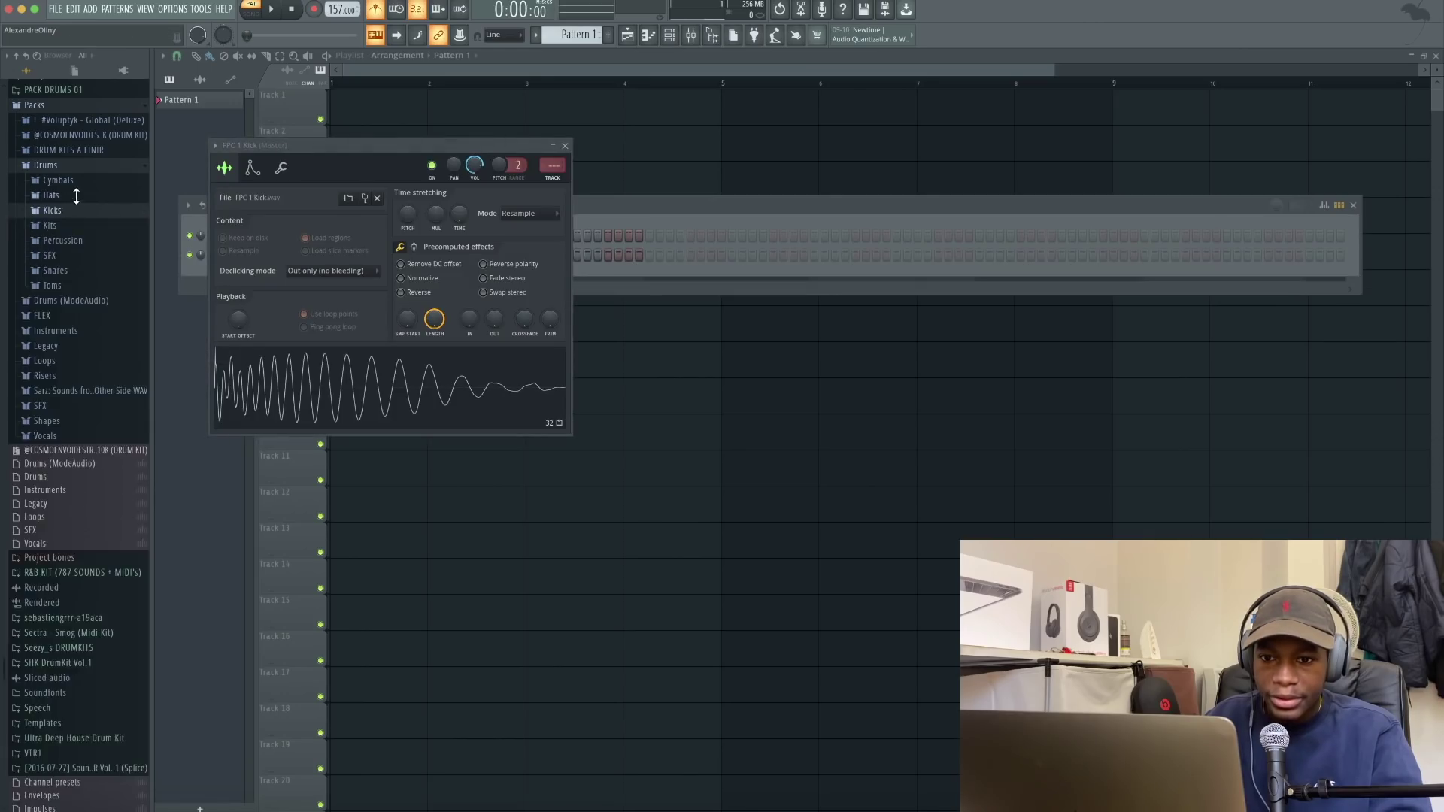
click(75, 195)
click(80, 287)
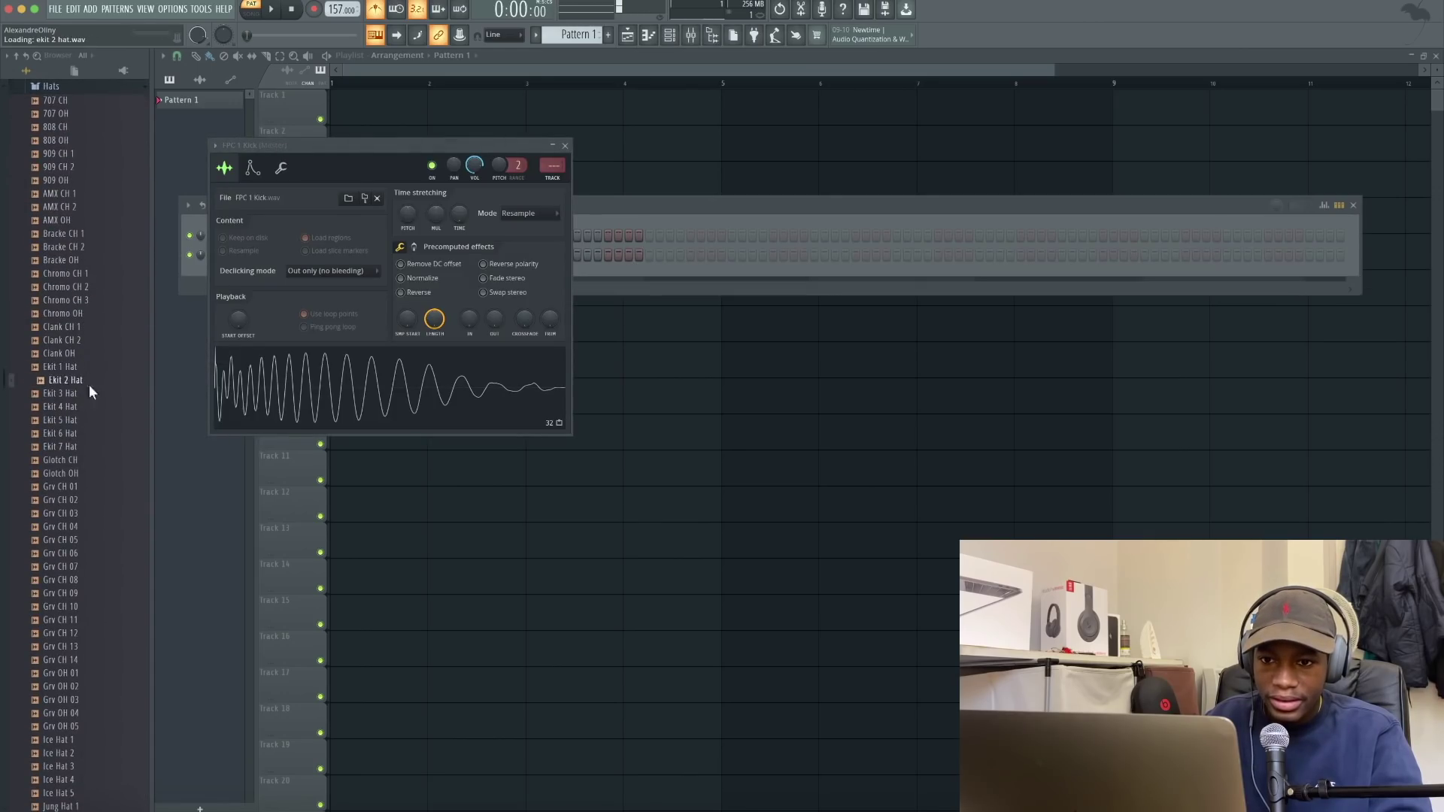
click(88, 166)
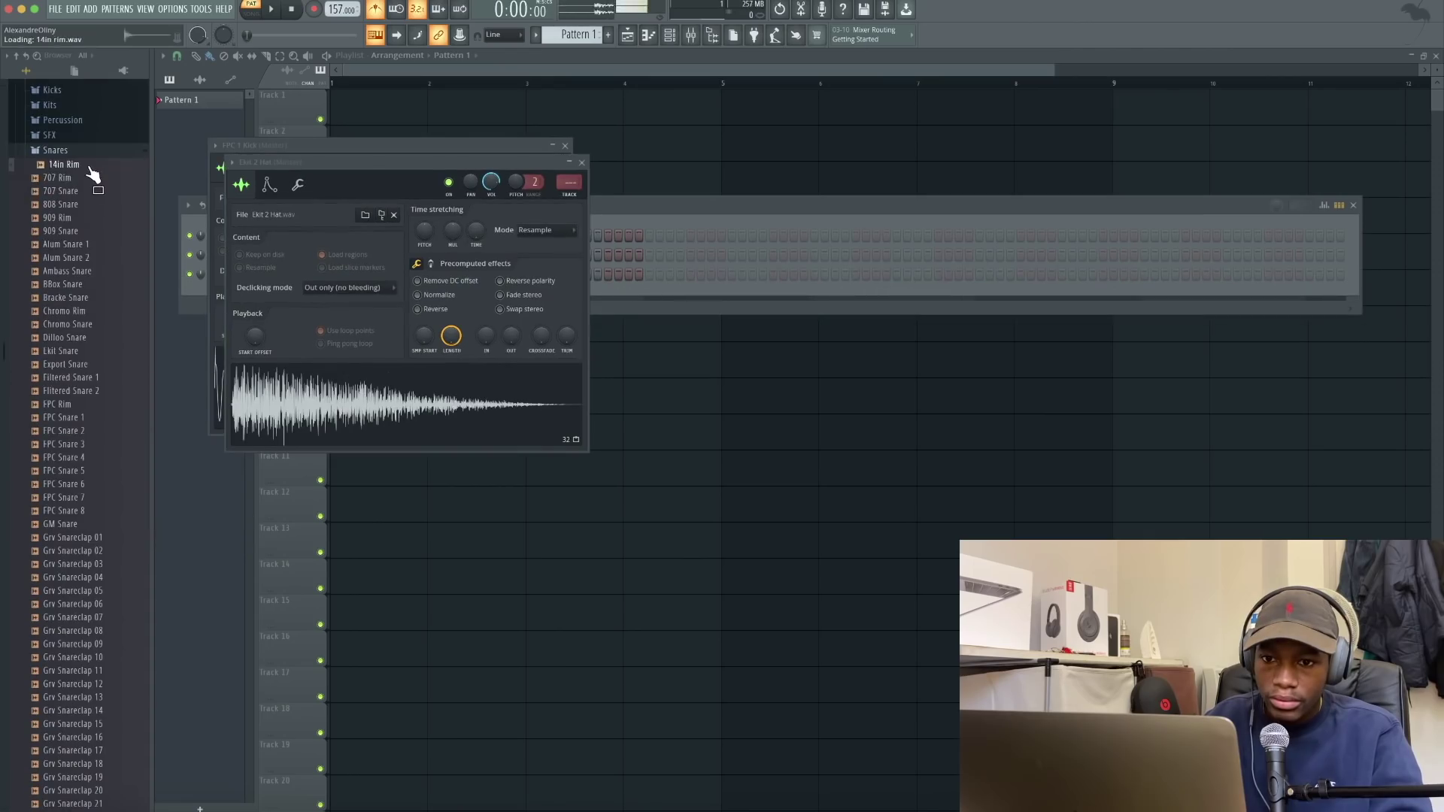
right_click(92, 184)
click(131, 186)
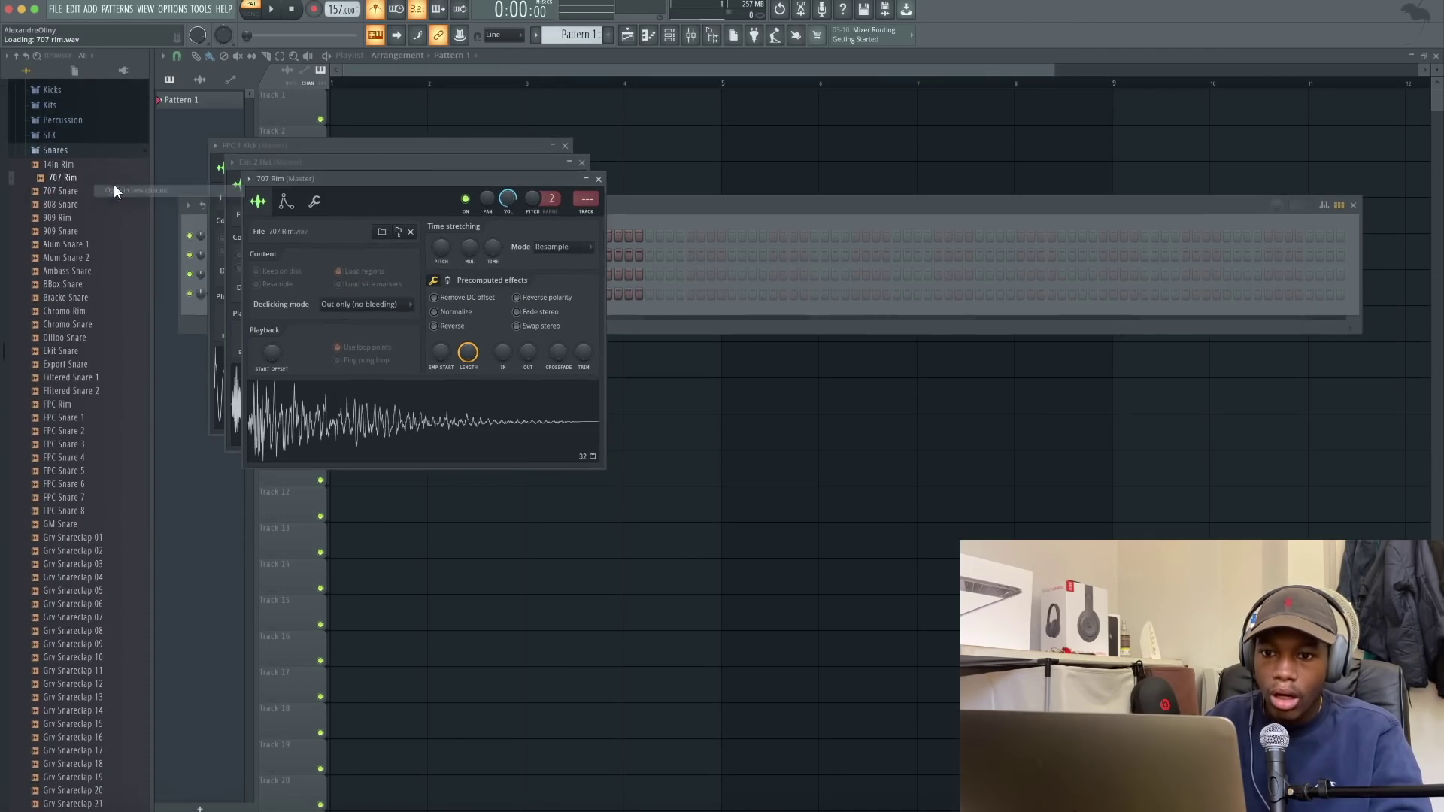
Close the settings windows of the rim, hat and kick samples
click(598, 179)
click(581, 162)
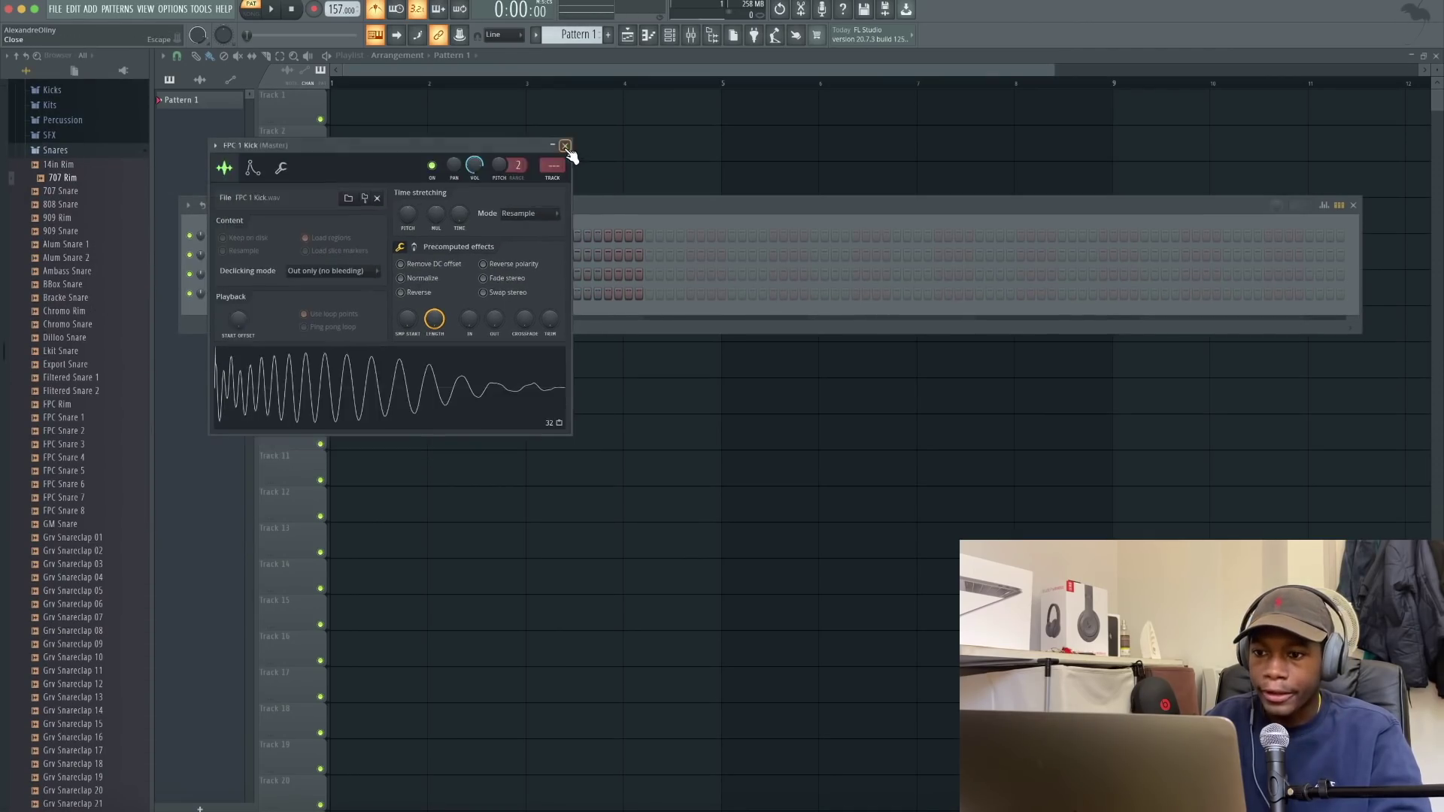
click(565, 146)
Insert Fruity Soft Clipper in effect slot 6 of the mixer's master track
key(F9)
click(1317, 442)
mouse_move(1322, 454)
click(1129, 379)
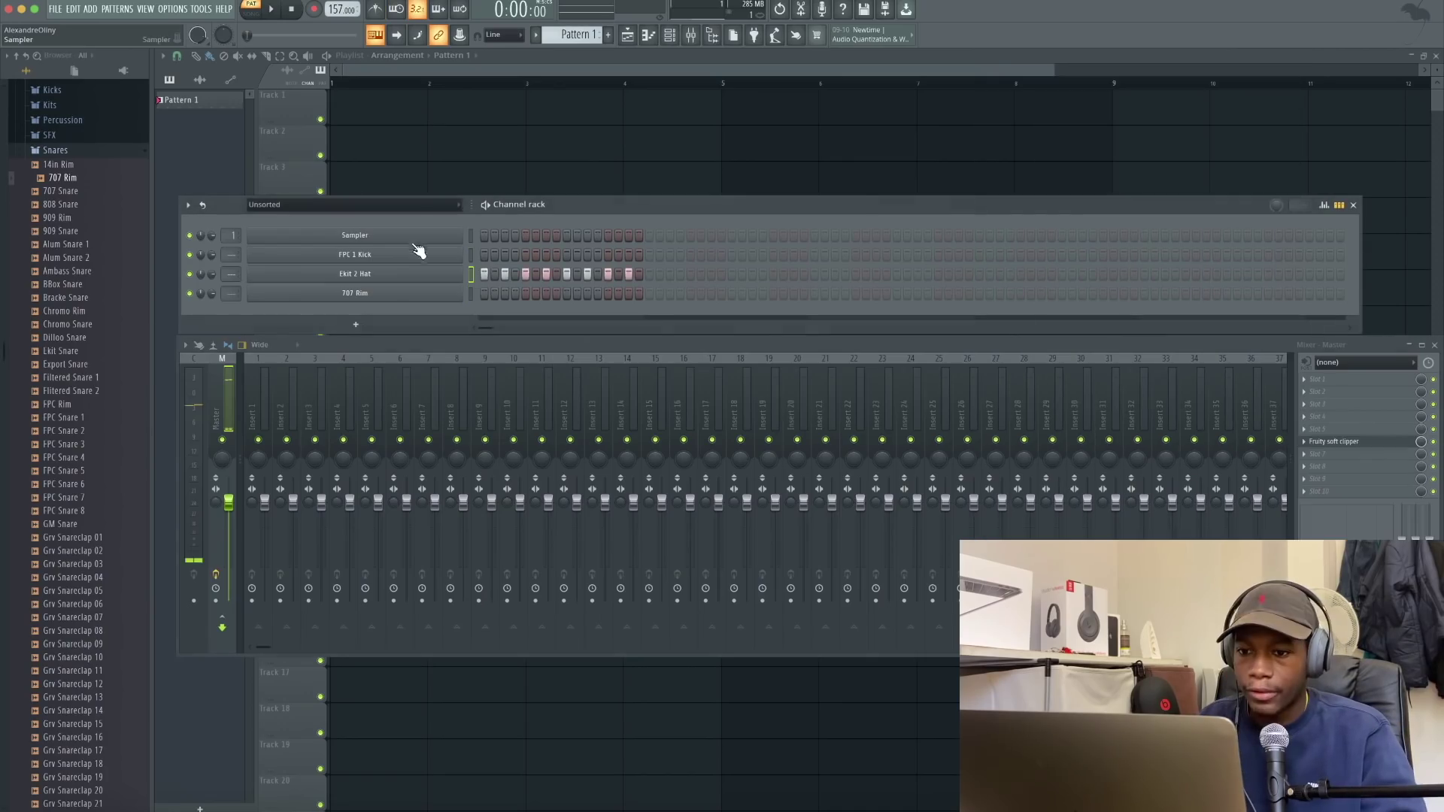
Open the Ekit 2 Hat pattern in the piano roll and play it back
right_click(459, 272)
click(477, 279)
key(space)
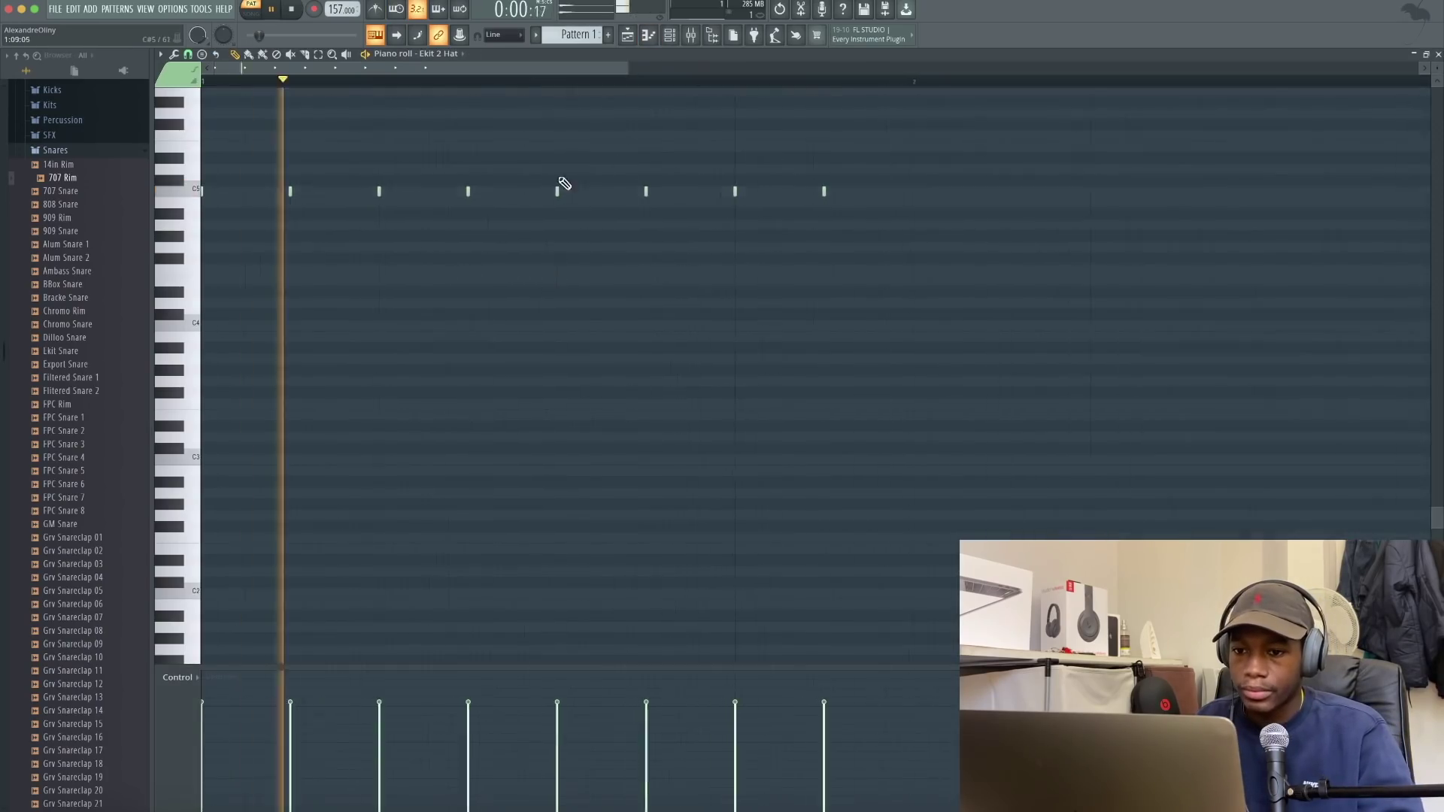
key(space)
key(space)
Add two C5 hat notes in beat 2 of bar 1 to form a triplet roll, checking it in playback
click(396, 192)
key(space)
key(space)
click(410, 194)
key(space)
right_click(396, 194)
key(space)
click(424, 194)
drag(423, 195, 440, 193)
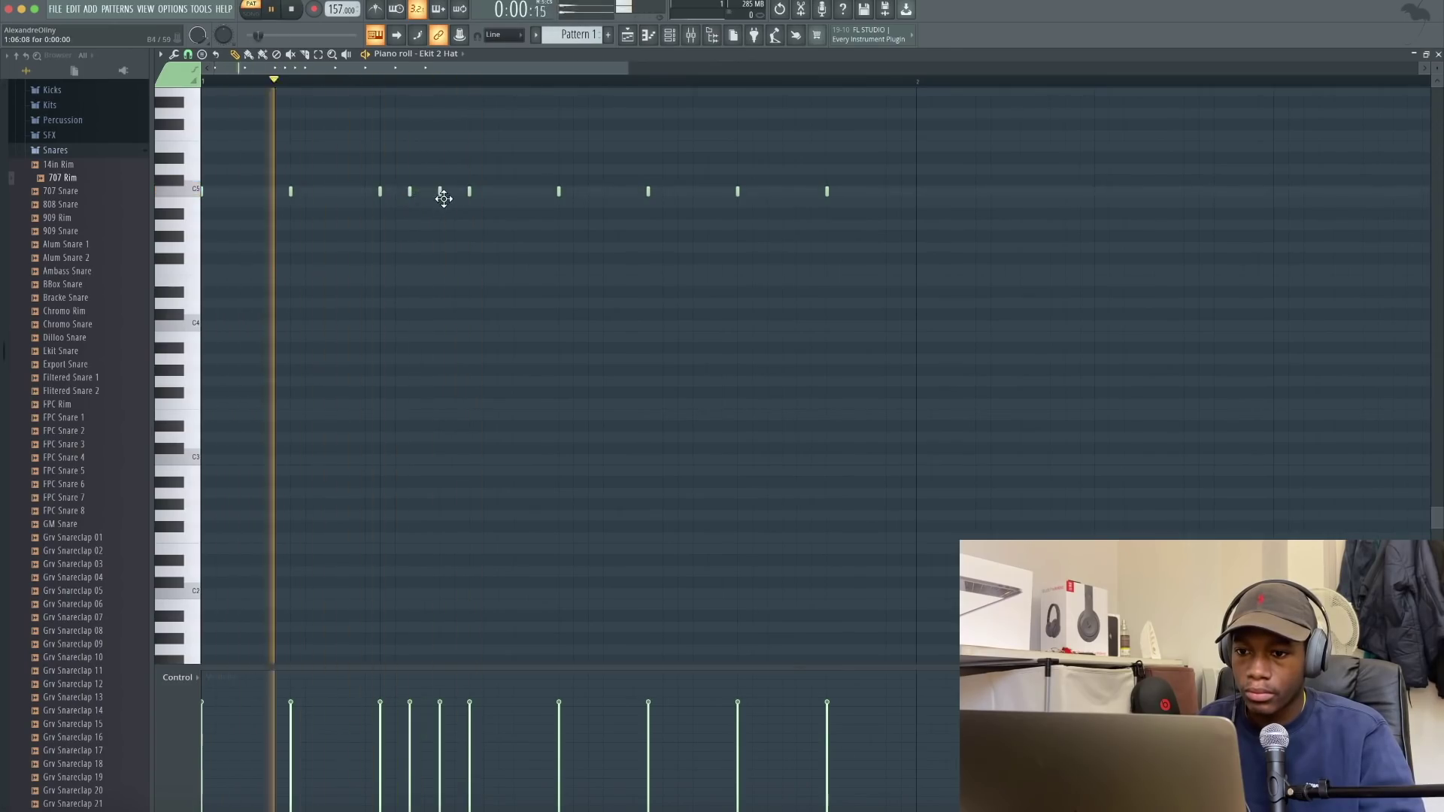
key(space)
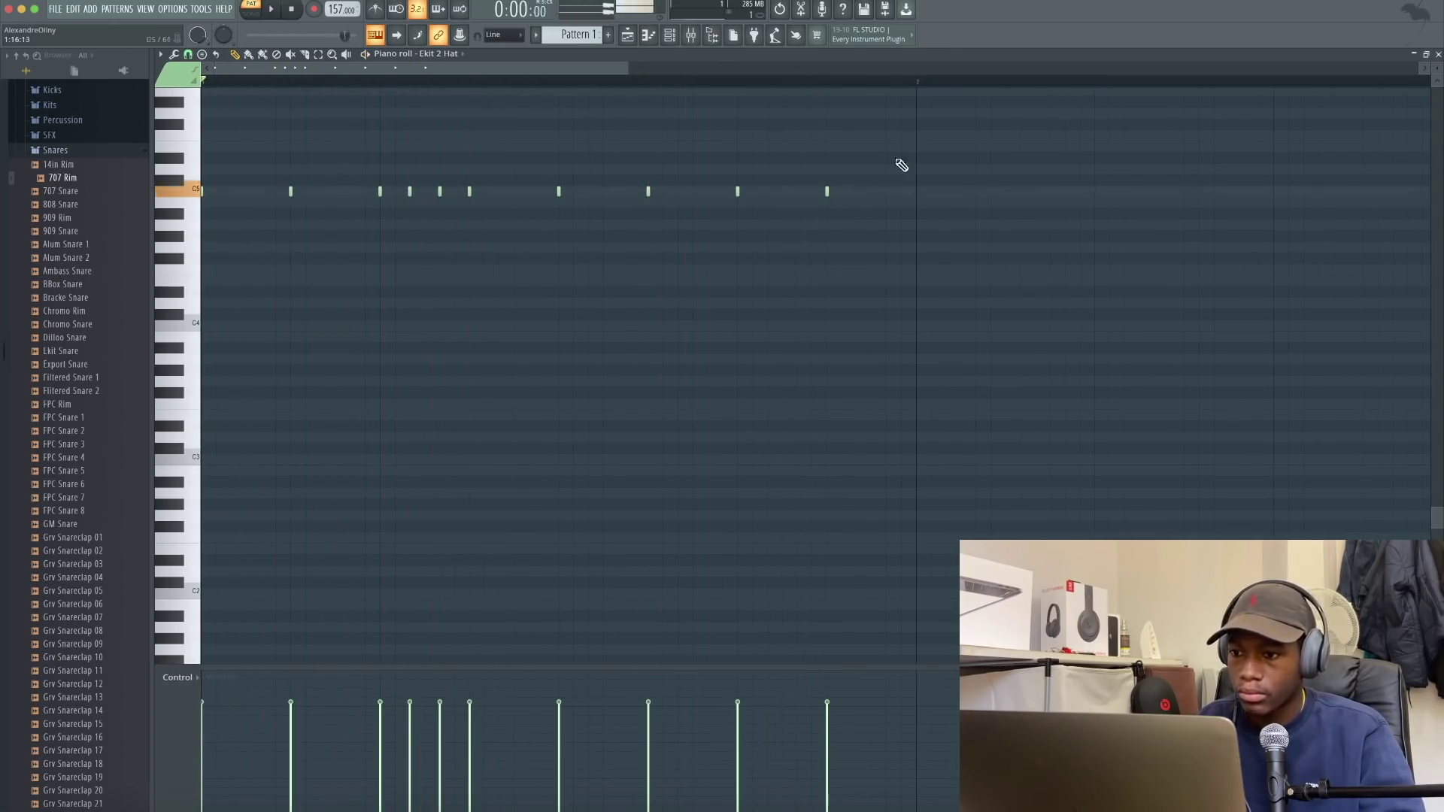
Add four C5 hat notes across beat 3 of bar 2 to make a longer triplet roll
click(1033, 192)
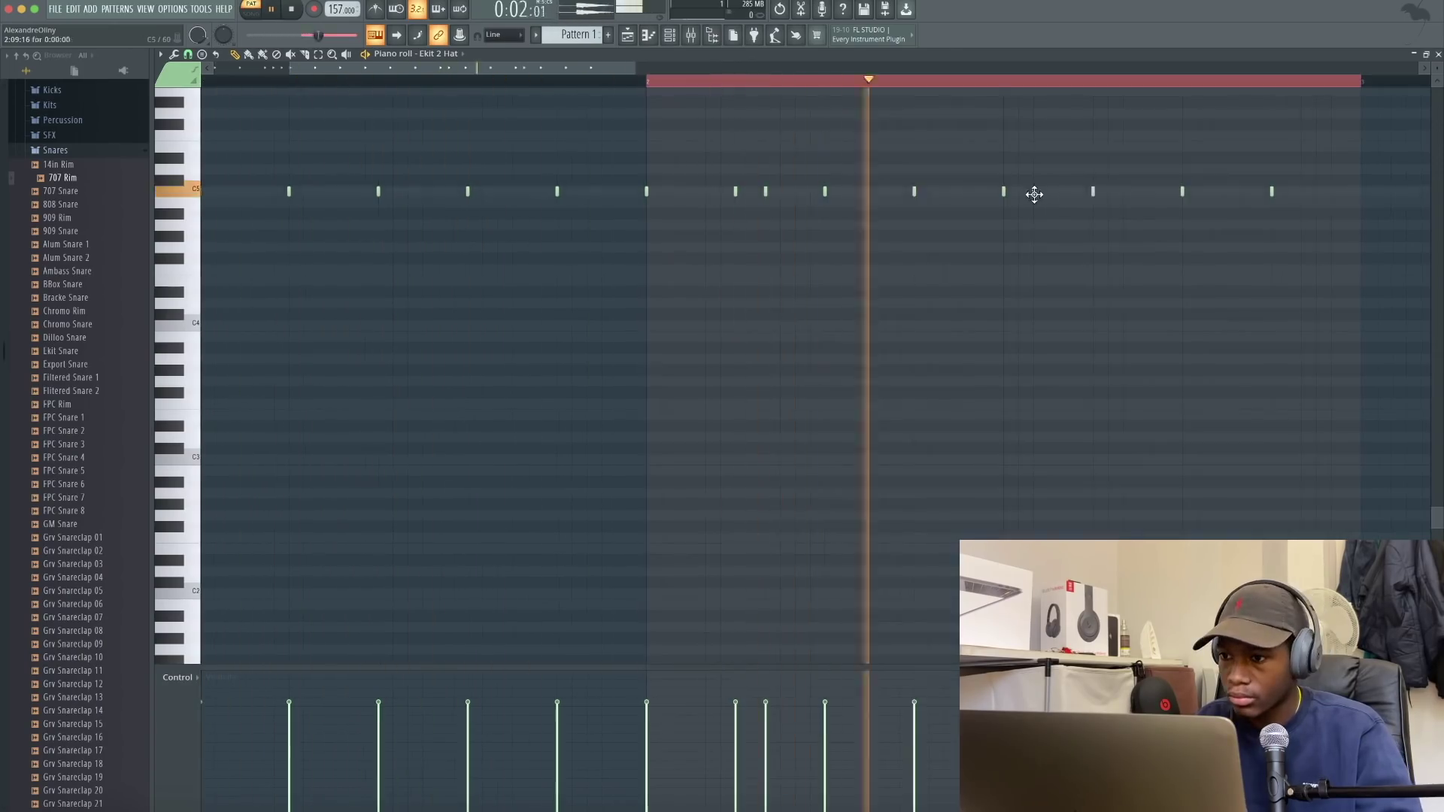
click(1063, 192)
key(space)
key(space)
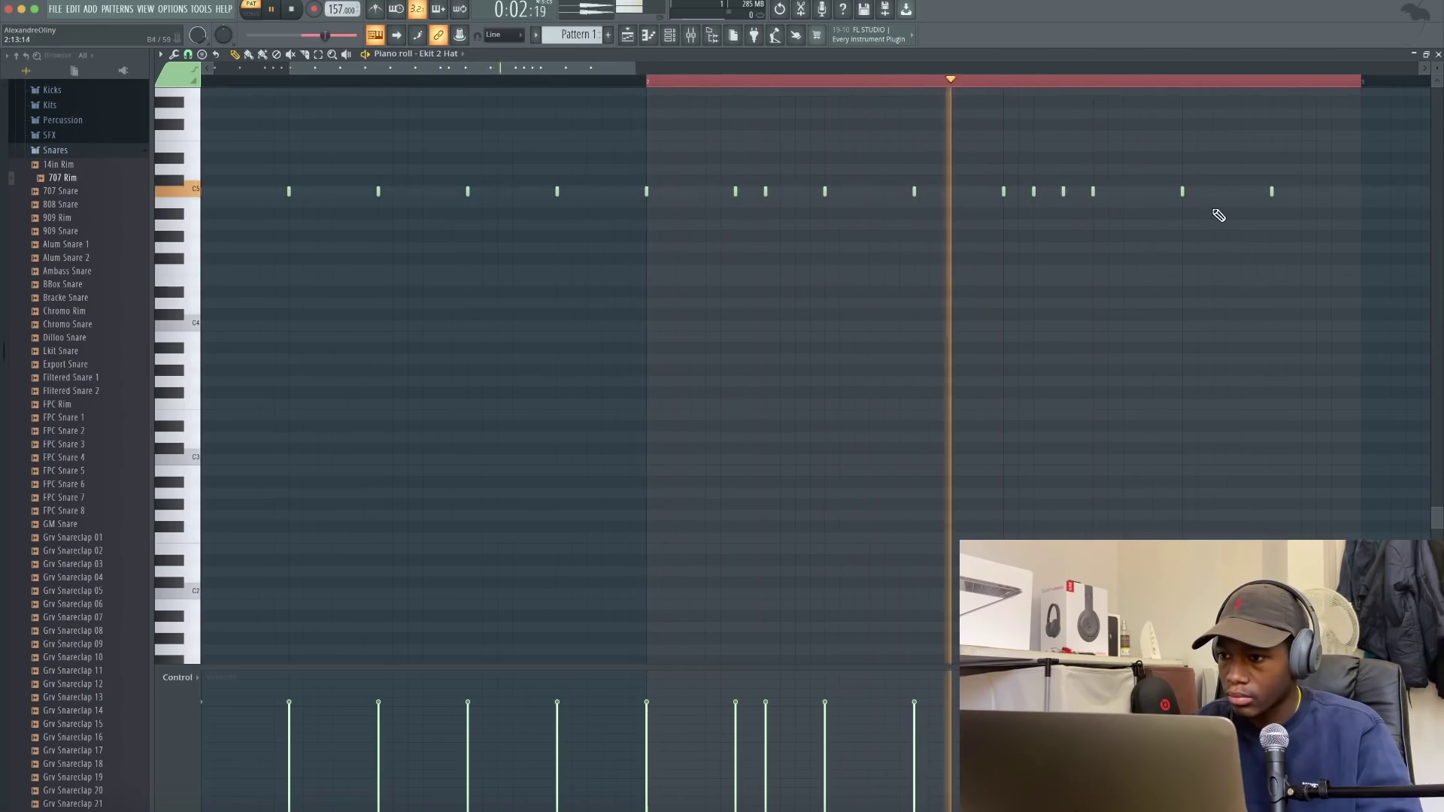
click(1126, 190)
click(1152, 193)
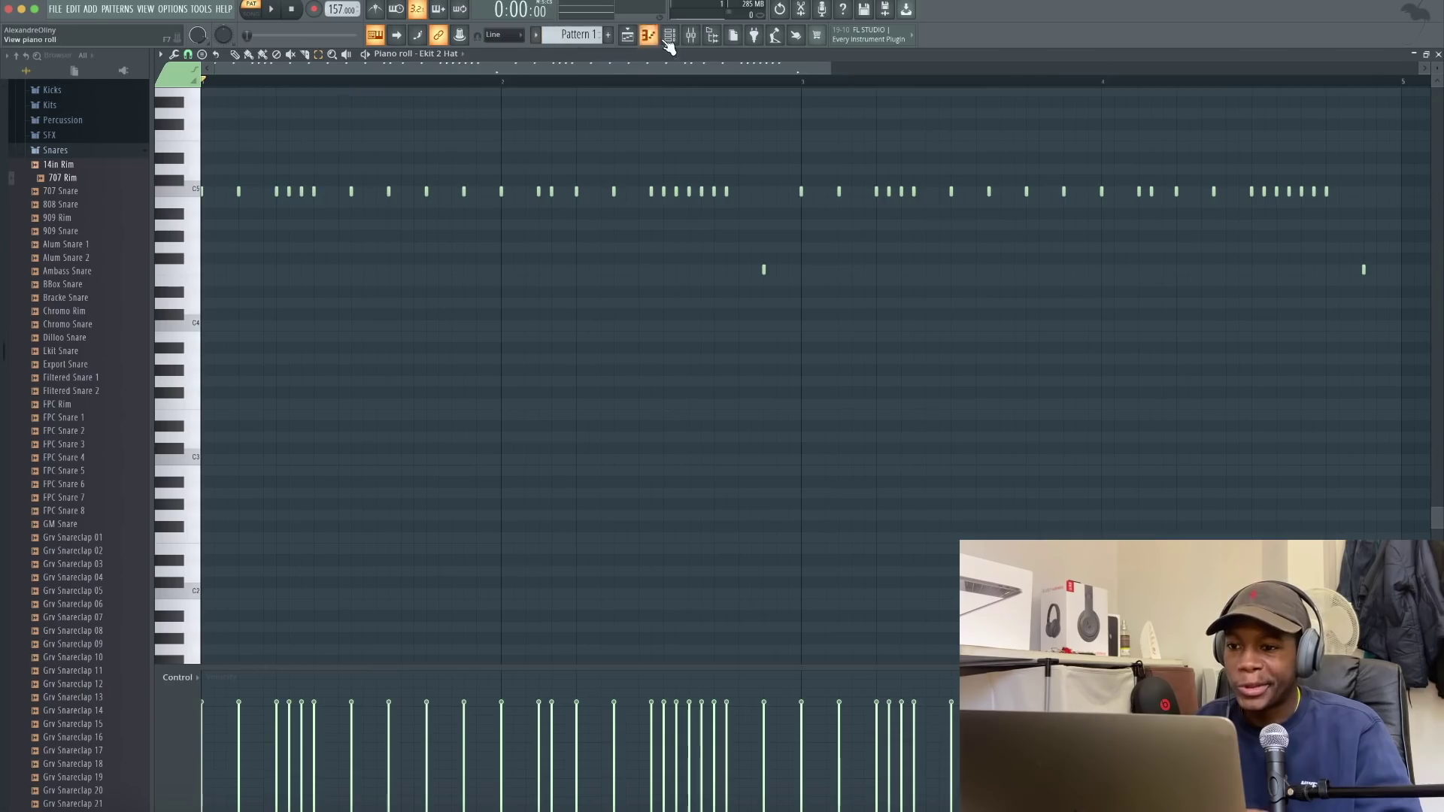
Place 707 Rim hits on steps 9 and 25 in the channel rack and enable step looping
click(669, 36)
key(space)
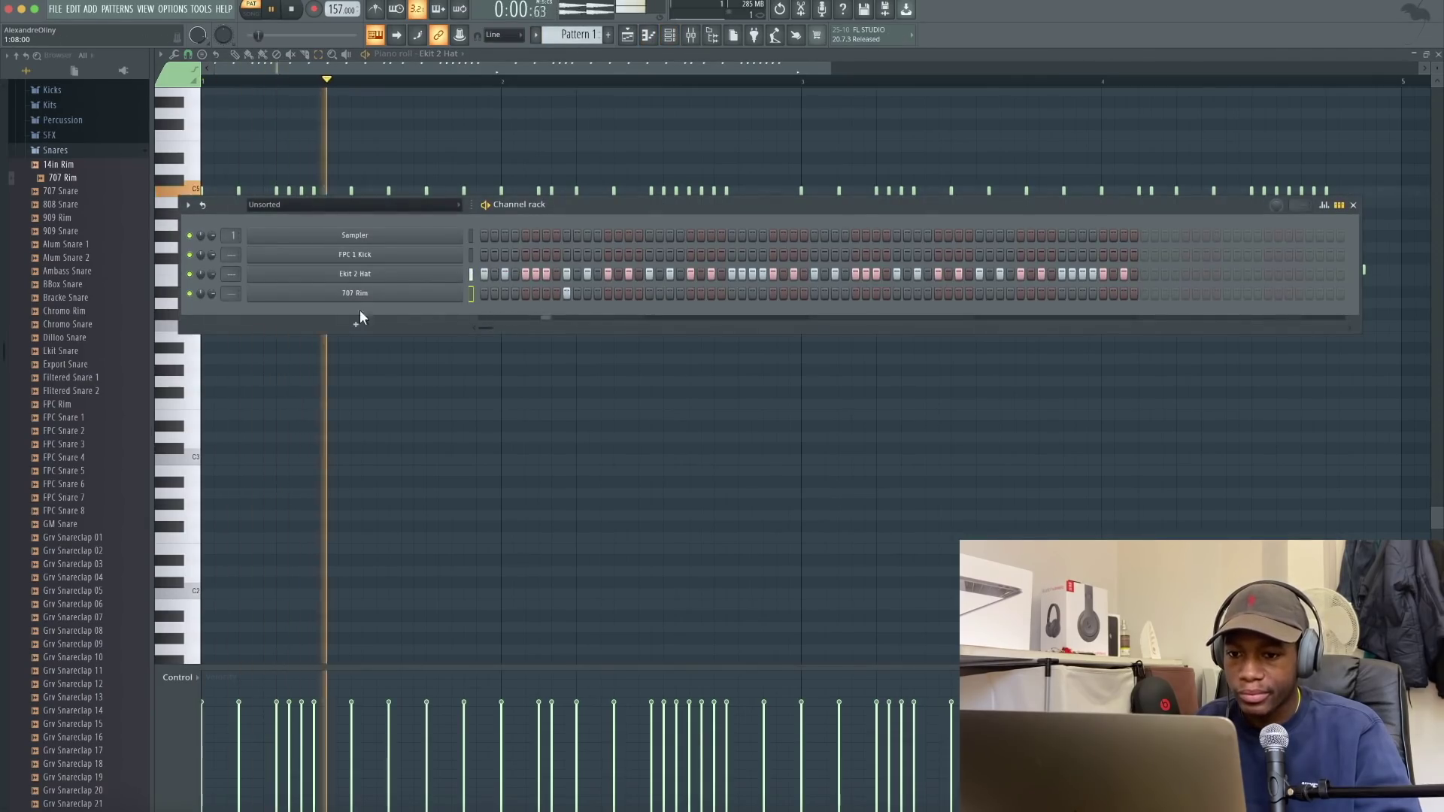
click(730, 294)
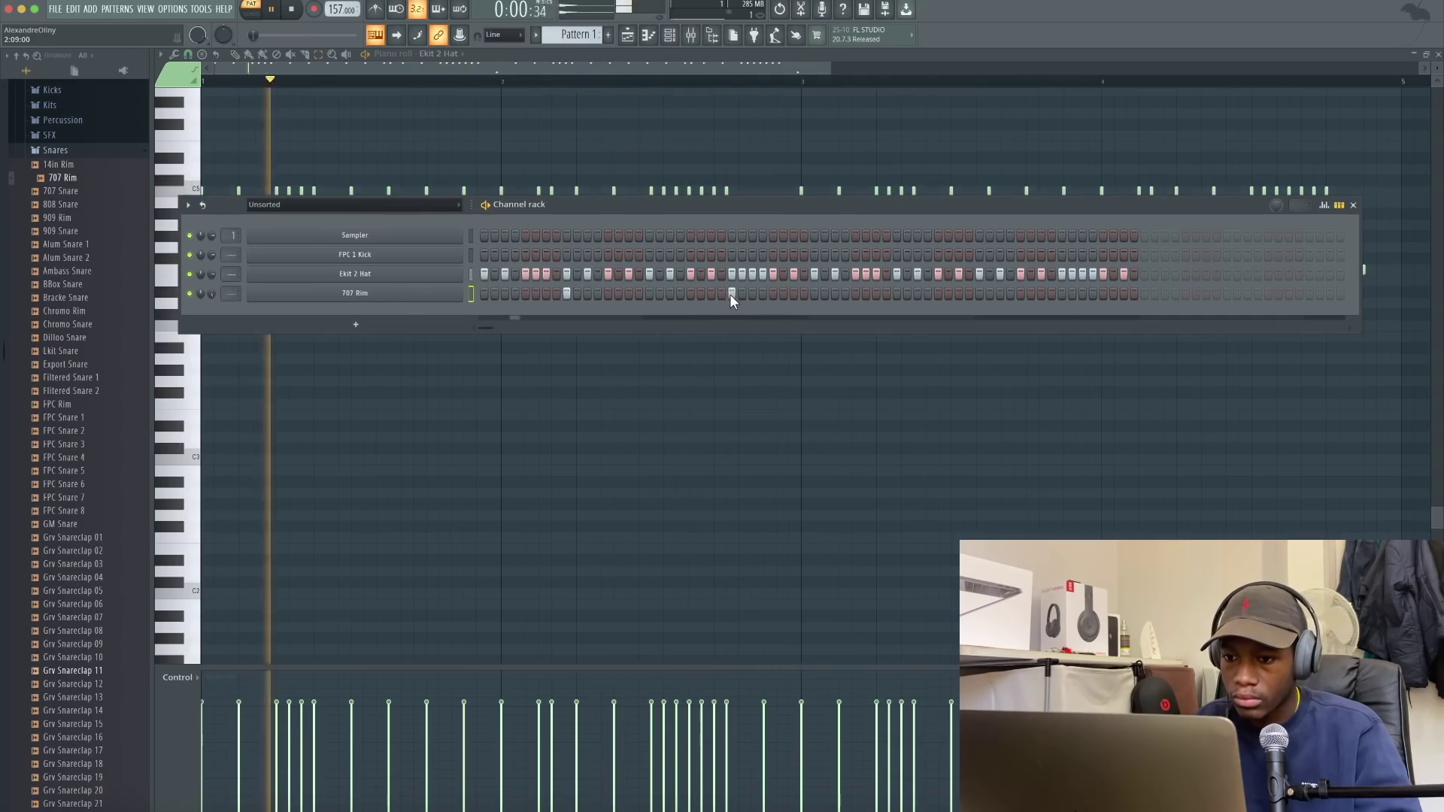
click(202, 204)
Shorten the Ekit 2 Hat sample with a fade-out of about 46% while listening to the pattern
click(354, 274)
key(space)
drag(916, 504, 916, 485)
key(space)
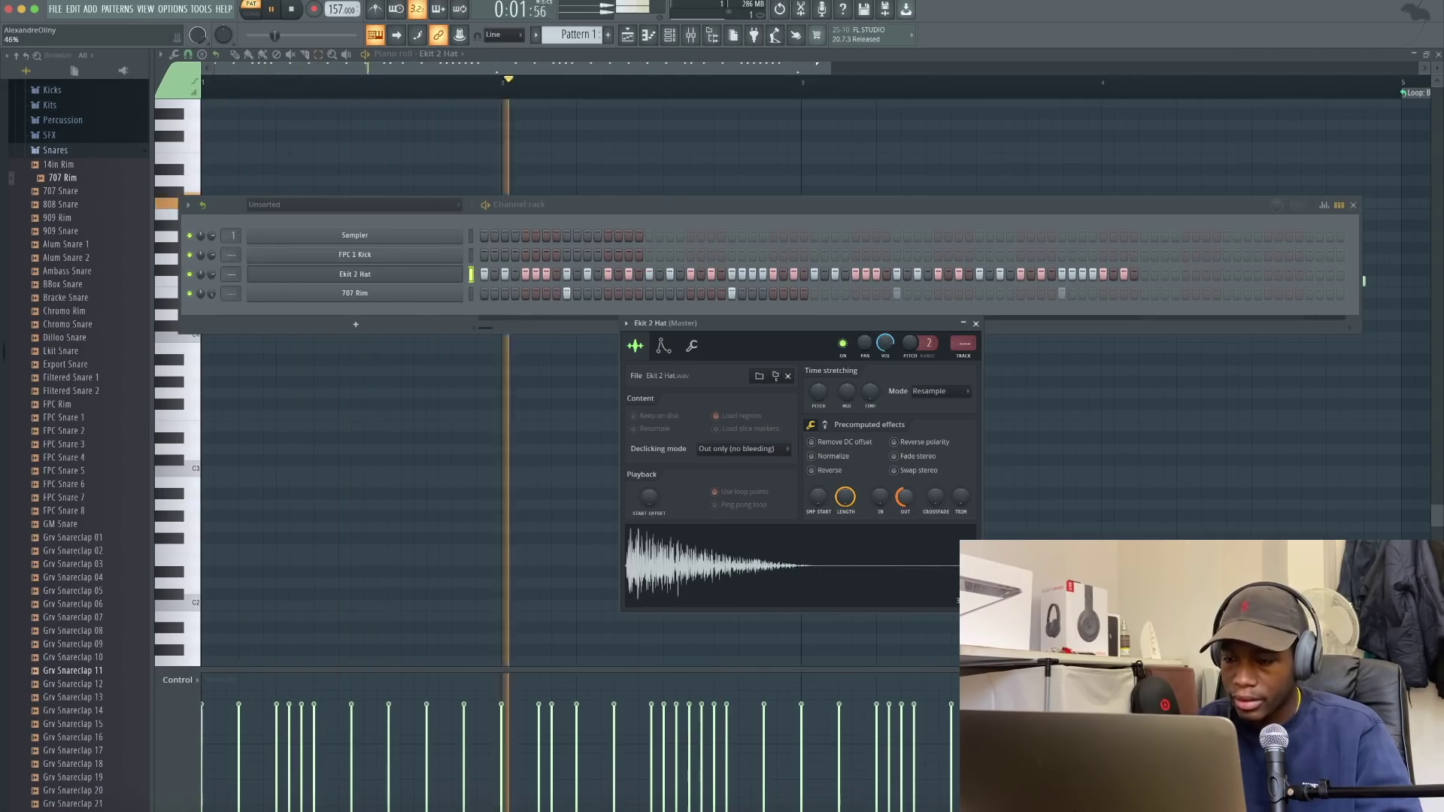
Stop playback and route the FPC 1 Kick, Ekit 2 Hat and 707 Rim channels to mixer tracks 1 to 3
key(space)
key(F9)
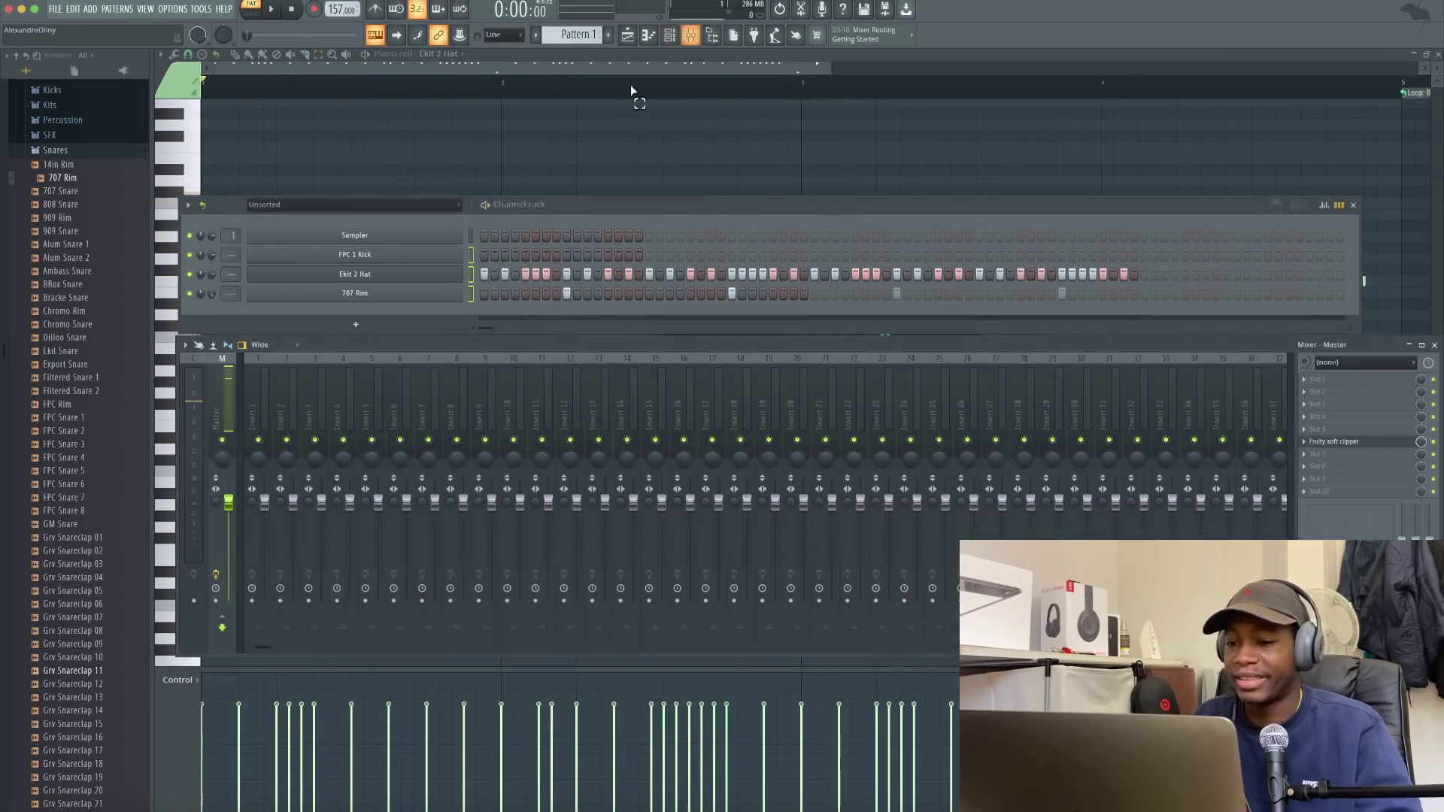
click(258, 407)
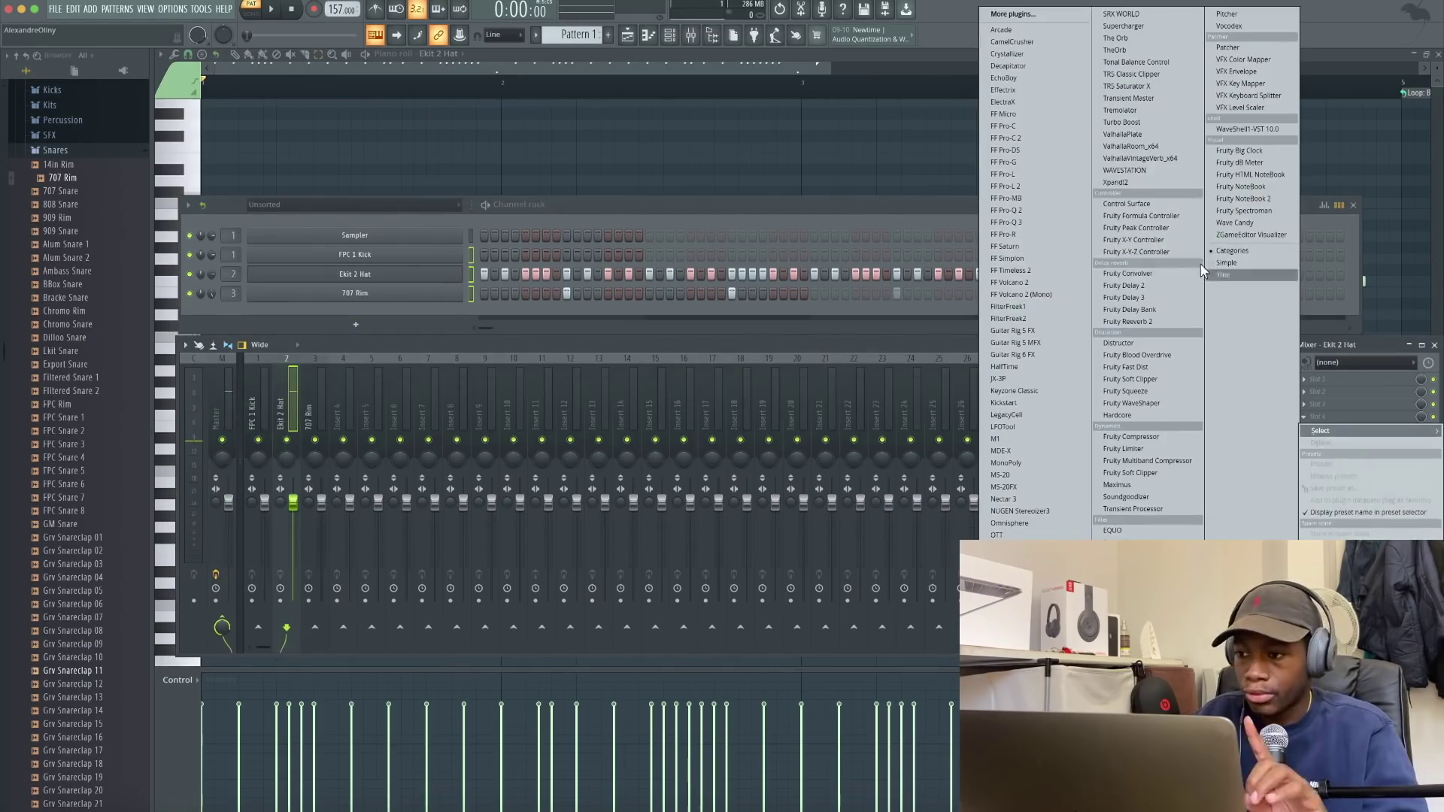
Insert Fruity Parametric EQ 2 in slot 4 of the Ekit 2 Hat track and cut the low frequencies with band 1
click(1140, 614)
key(space)
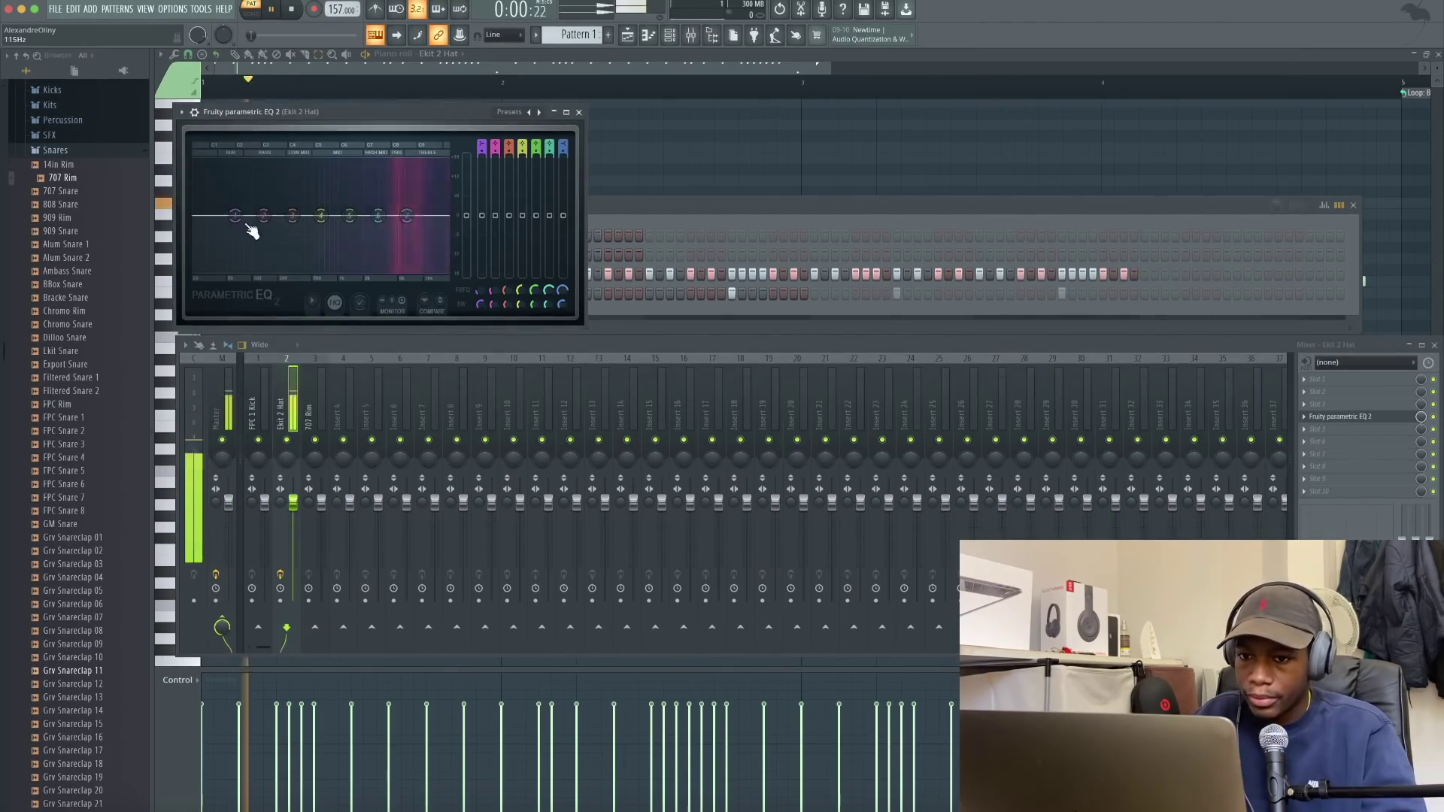
drag(234, 217, 346, 270)
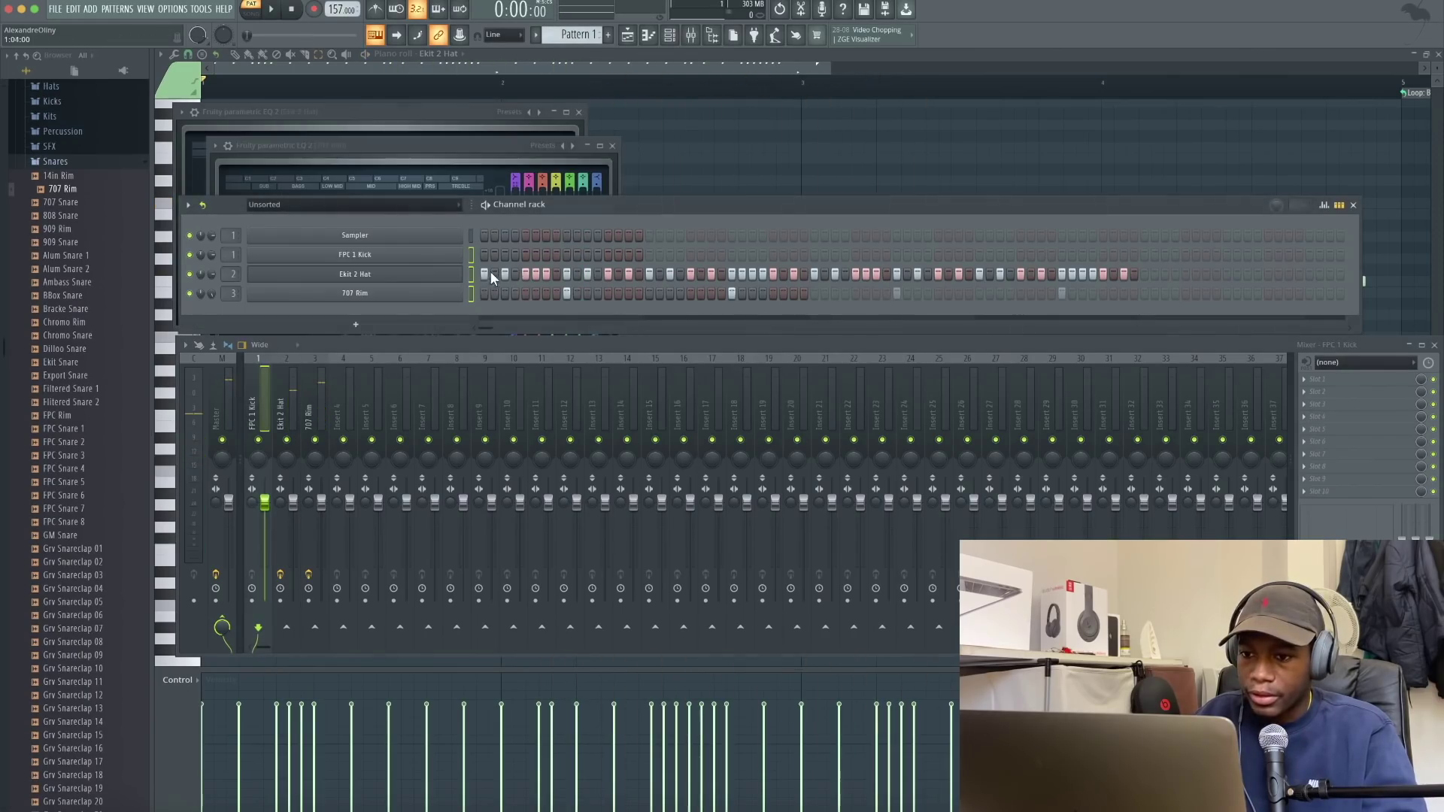
Select the FPC 1 Kick channel and shorten its sample with a fade-out of about 37%
click(469, 253)
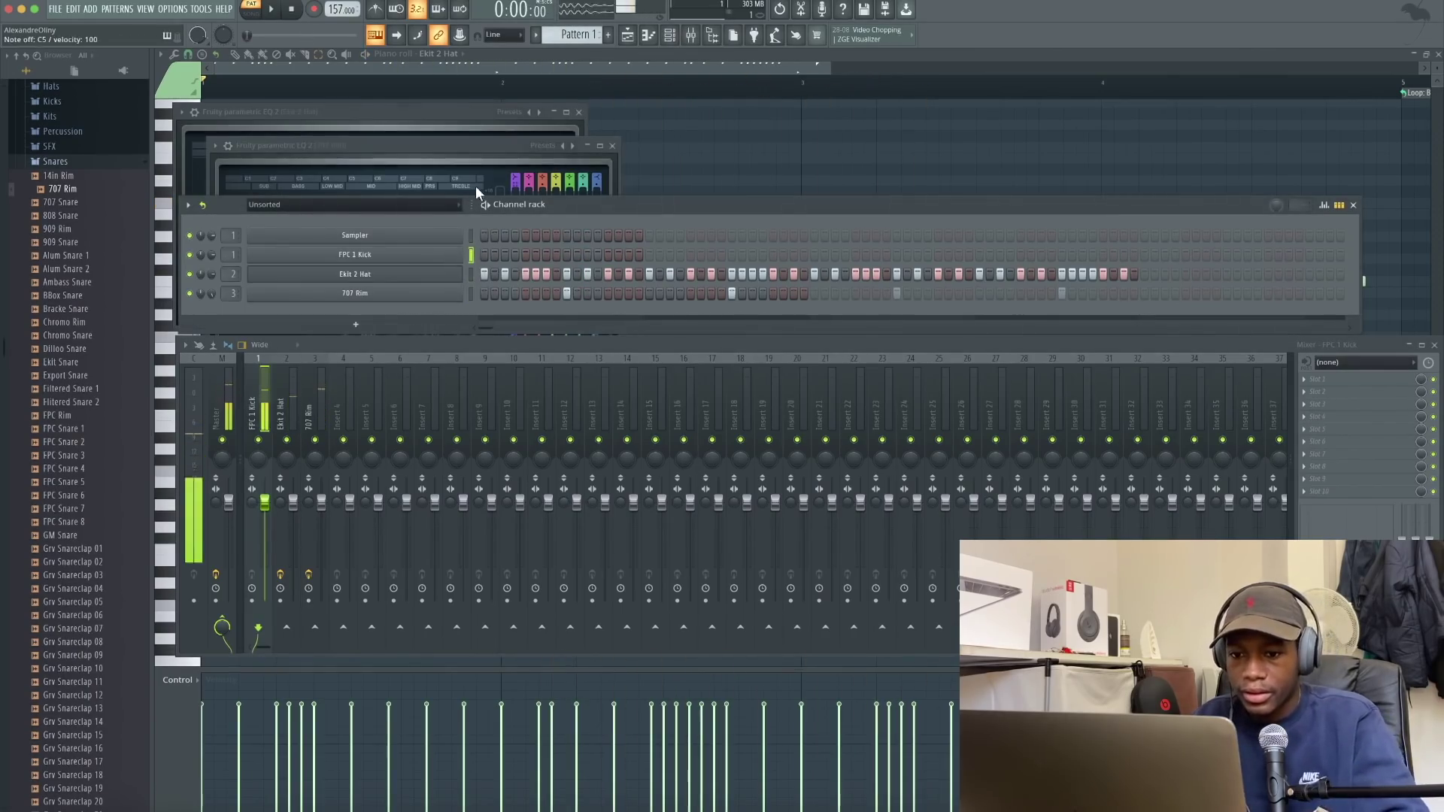
drag(474, 167, 474, 161)
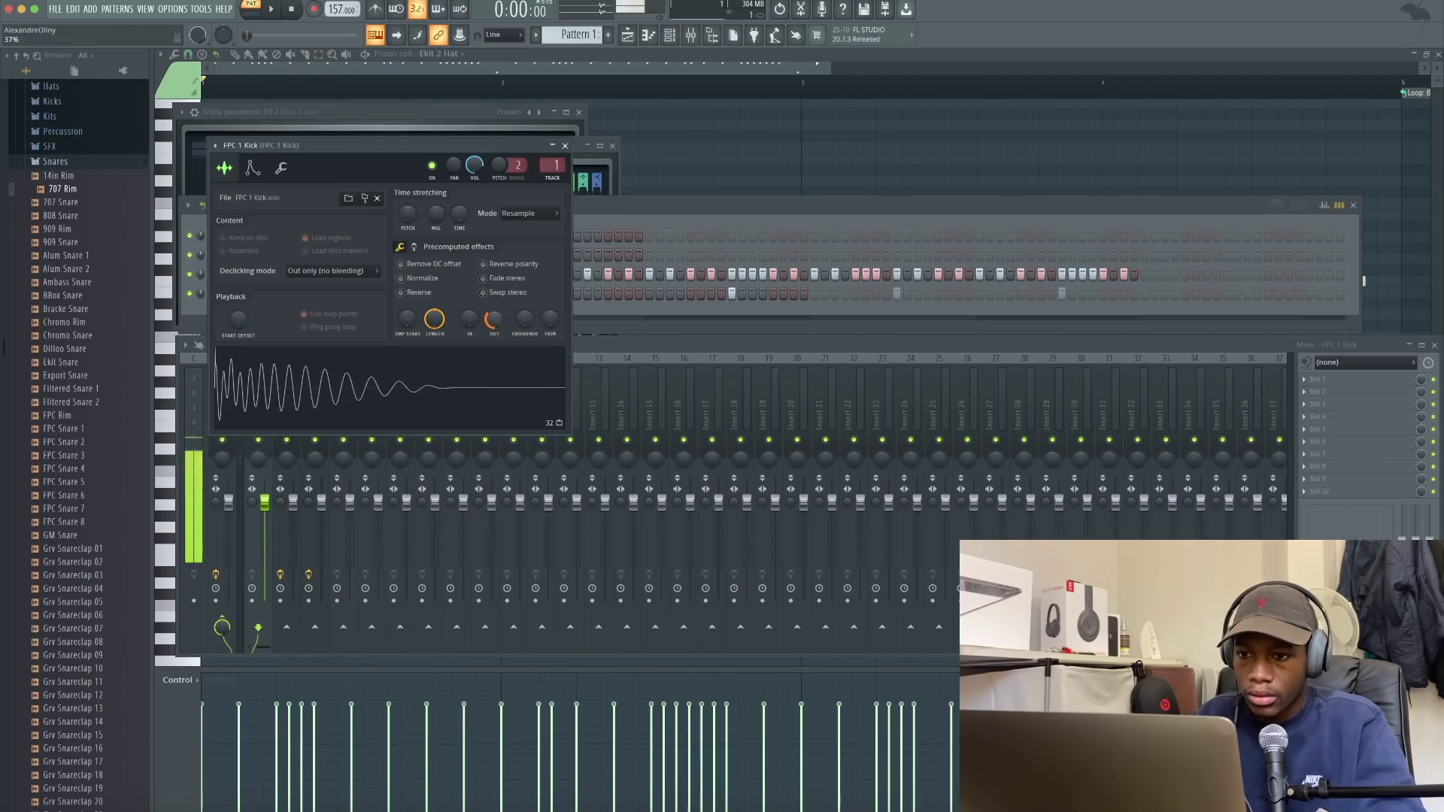
Insert Fruity Parametric EQ 2 in slot 3 of the kick track, cutting the highs with band 7 and boosting bands 1 to 3
click(1323, 403)
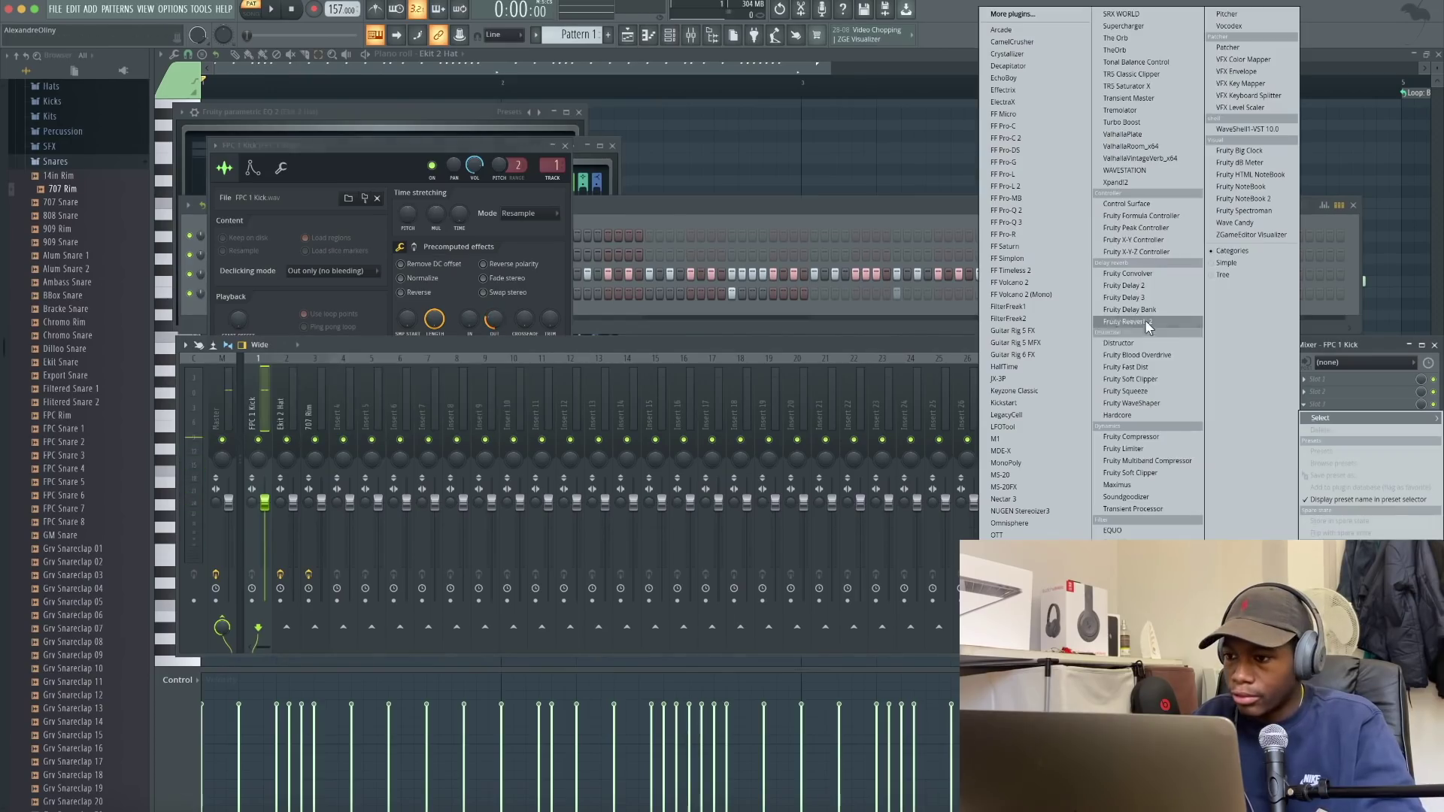
click(1140, 615)
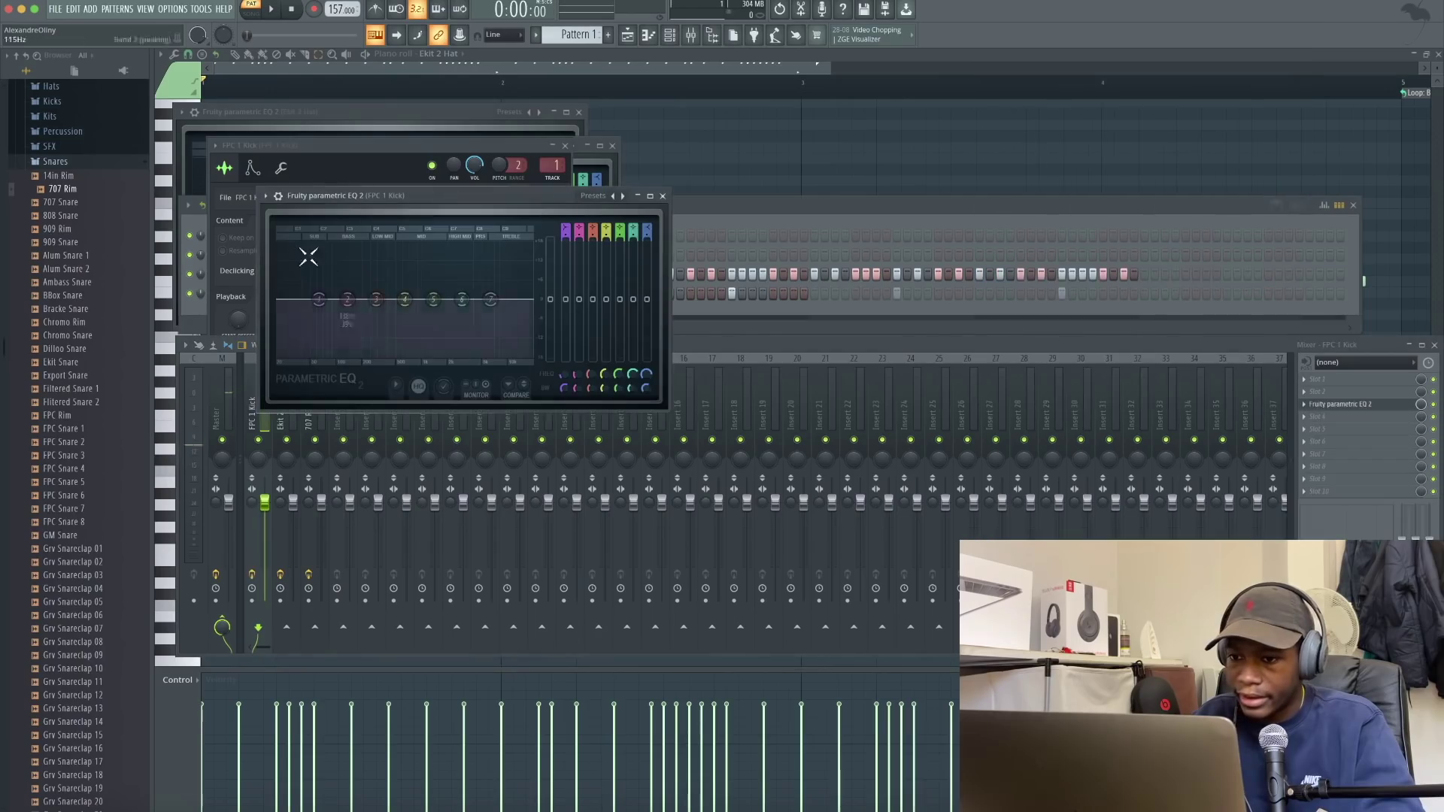
drag(488, 299, 396, 353)
drag(319, 299, 319, 294)
drag(348, 299, 348, 287)
drag(376, 299, 376, 297)
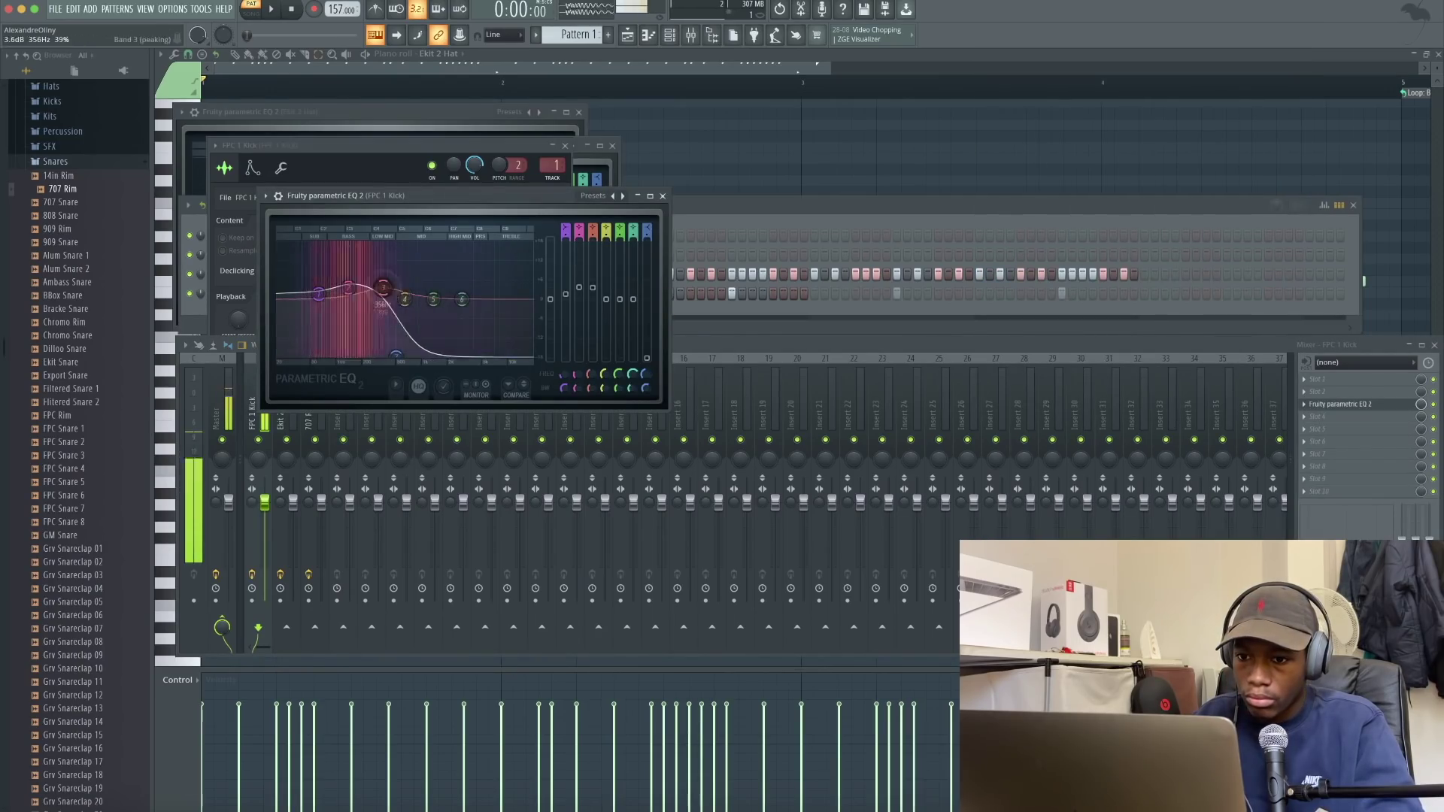
Insert Fruity Fast Dist in slot 4 of the kick track, adjust its distortion and audition the kick
click(1335, 417)
click(1143, 367)
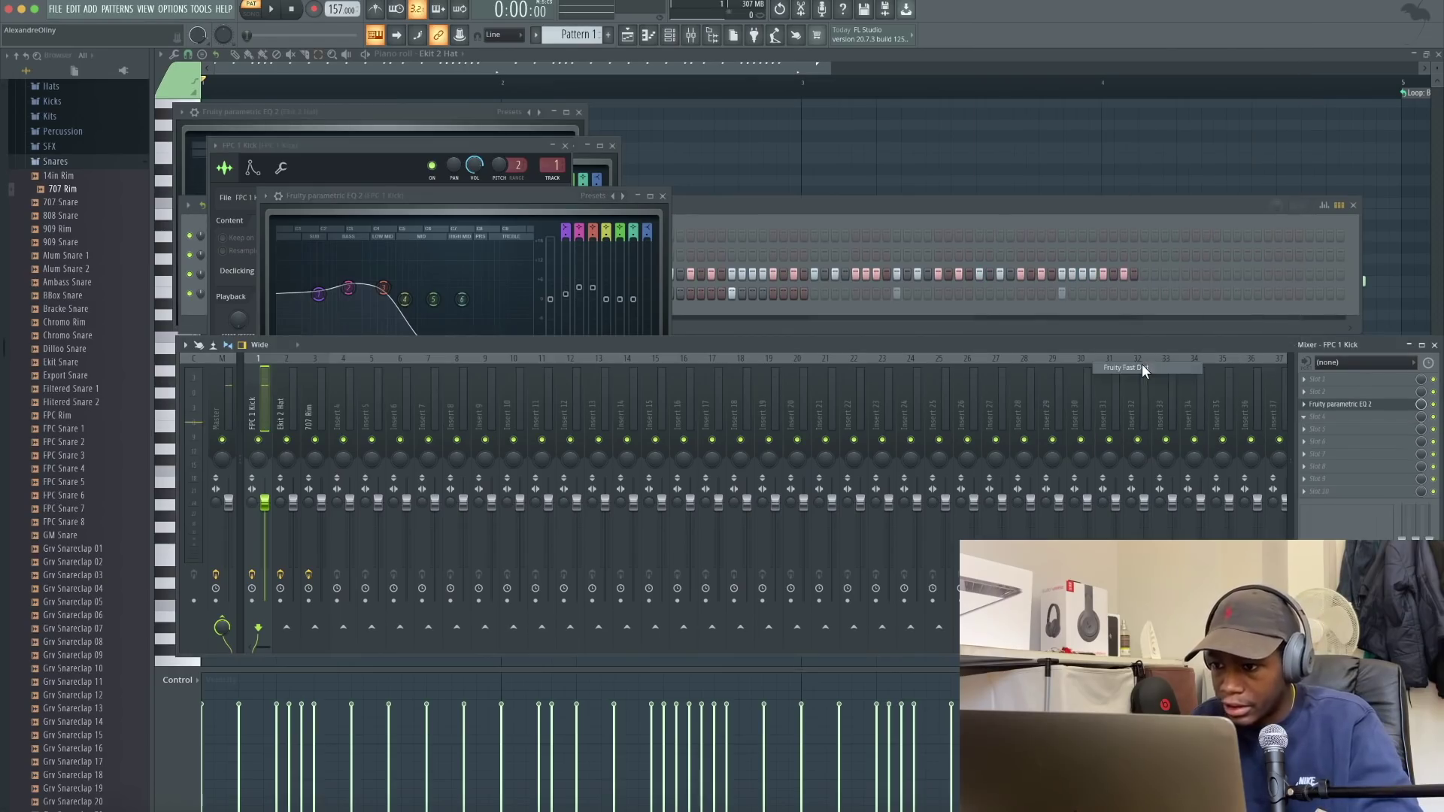
drag(331, 247, 331, 260)
key(q)
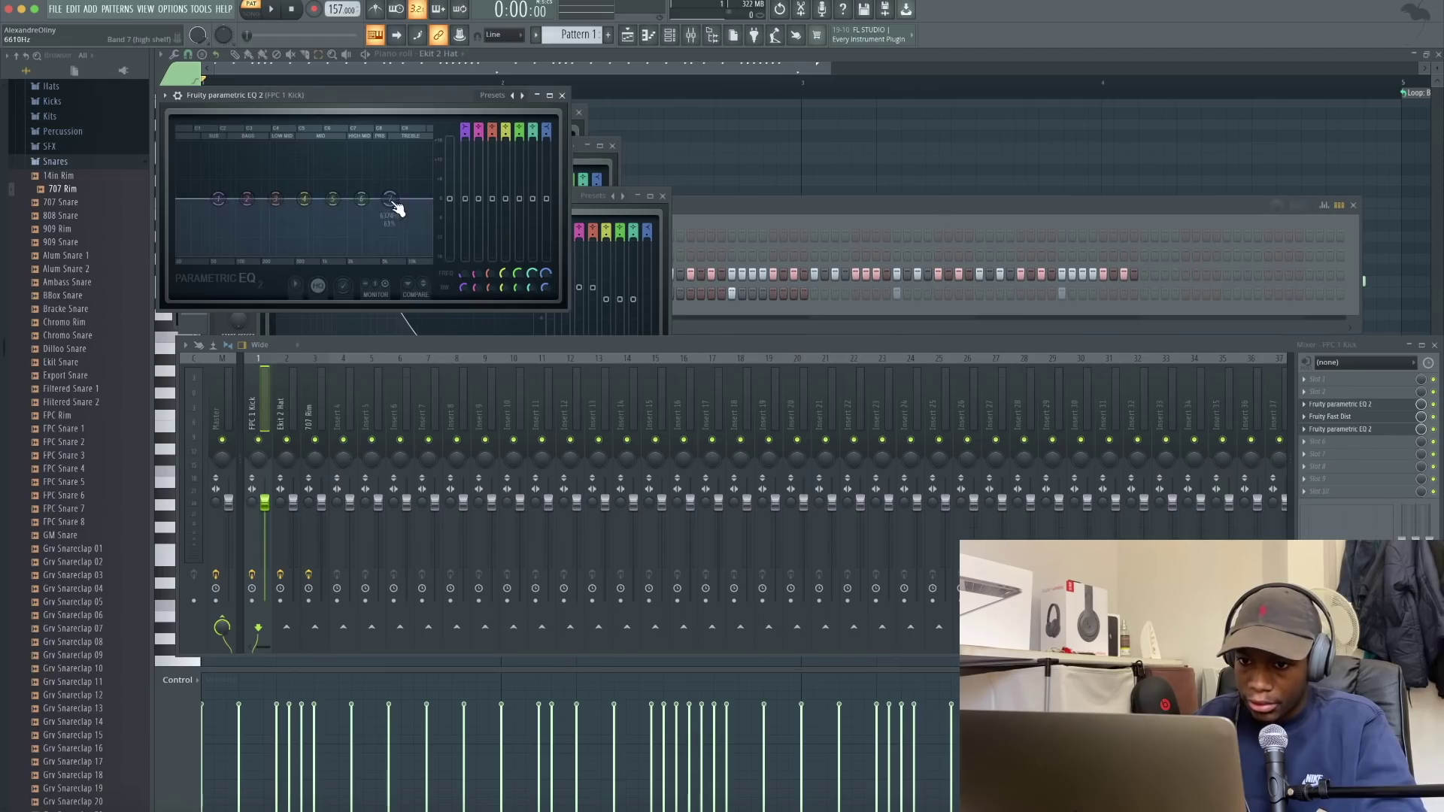
Roll off the highs with band 7 of a second Fruity Parametric EQ 2 in the kick track's slot 5 and fade out the kick sample
drag(391, 200, 304, 253)
key(z)
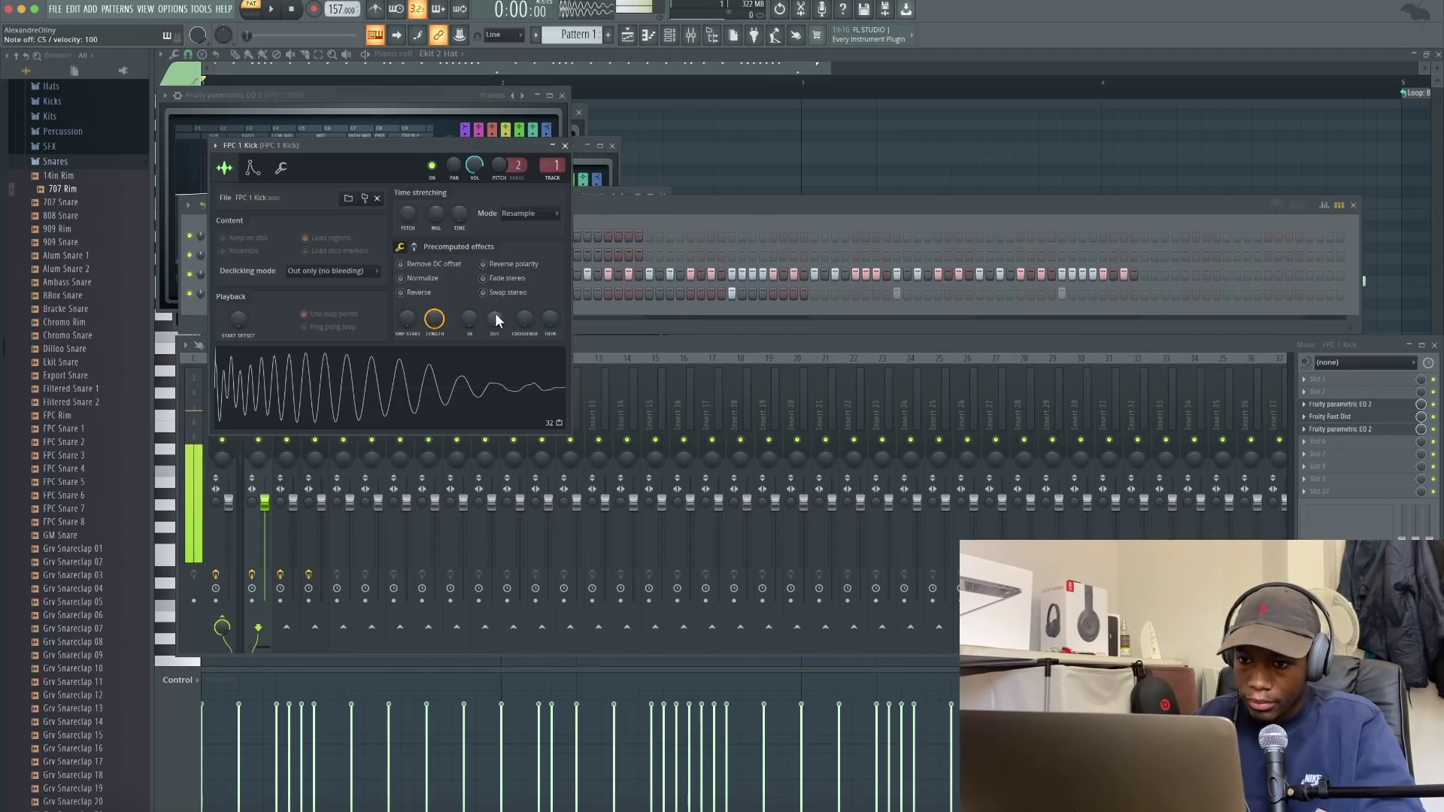
drag(494, 318, 494, 282)
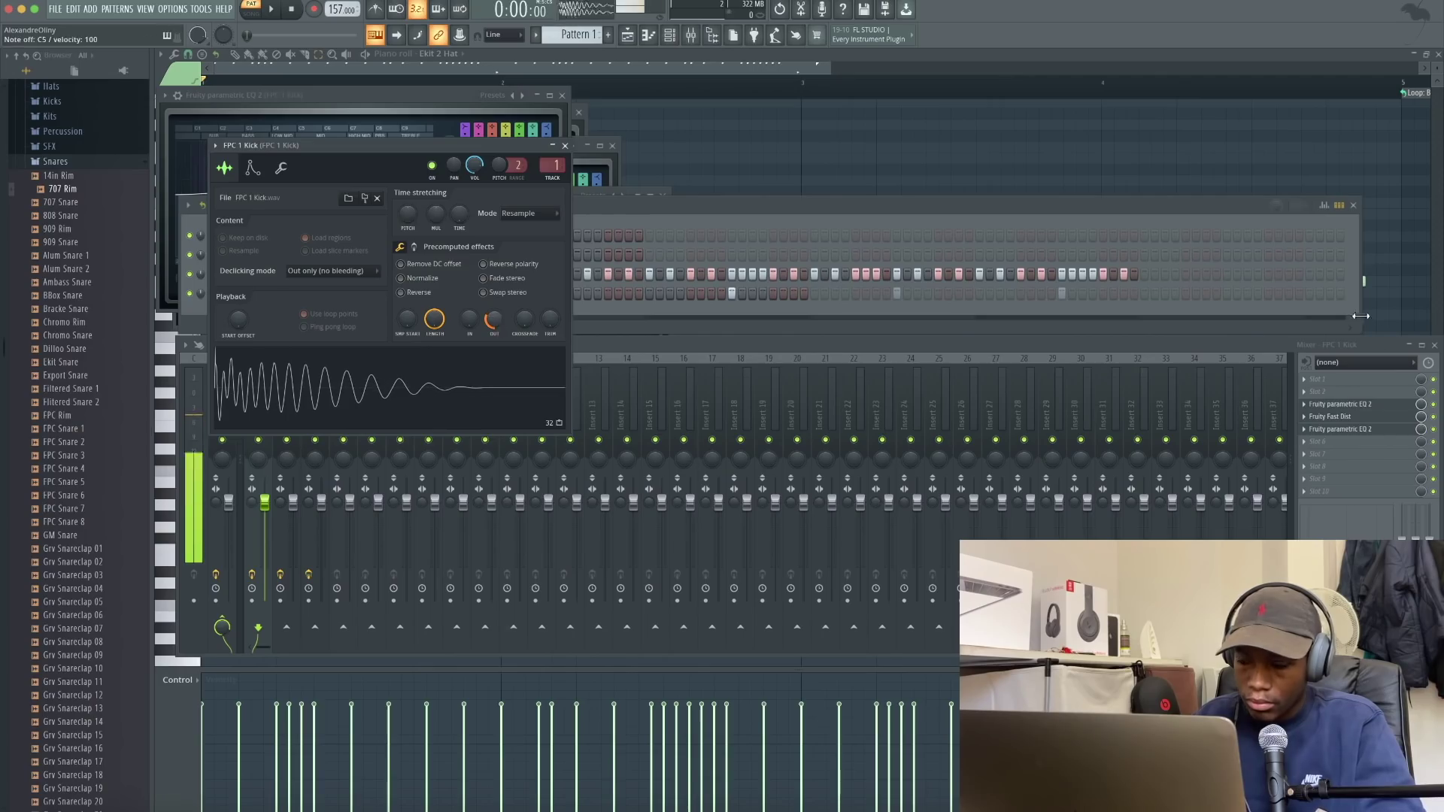
Insert Soundgoodizer in slot 7 of the kick track, using mode A at a low amount
click(1351, 453)
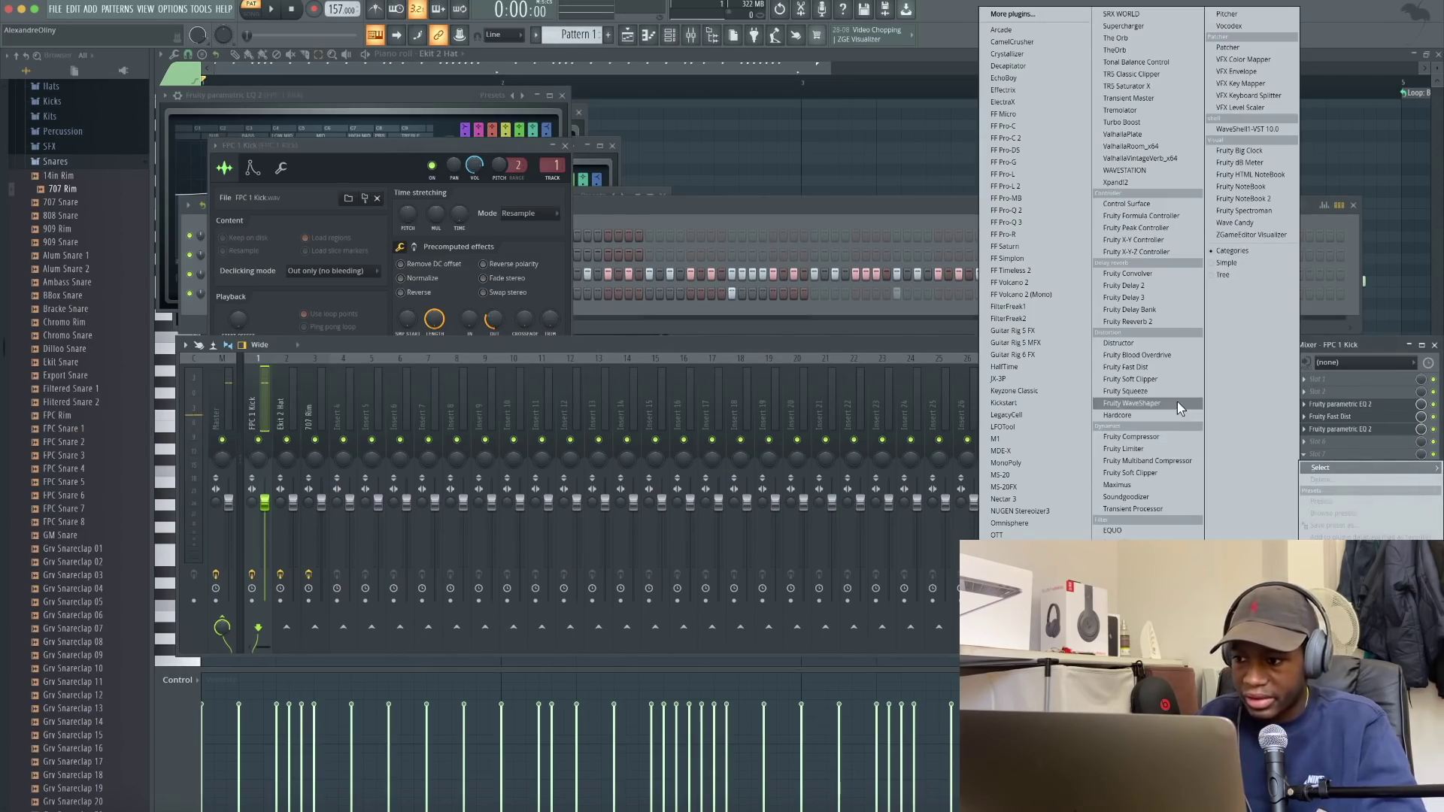
click(1147, 497)
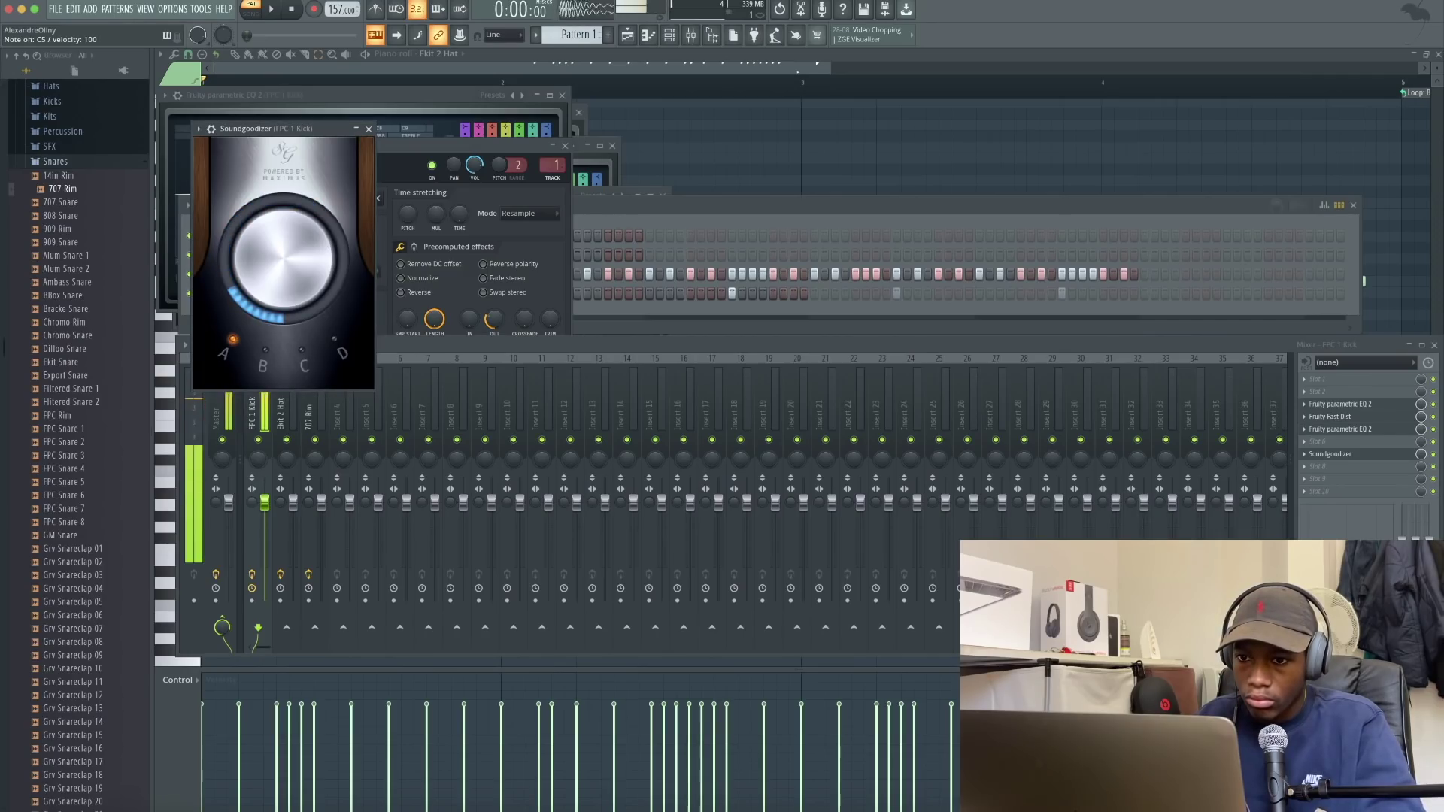
Program FPC 1 Kick hits on steps 1, 13, 15 and 21 in the channel rack while the pattern plays
click(485, 260)
key(space)
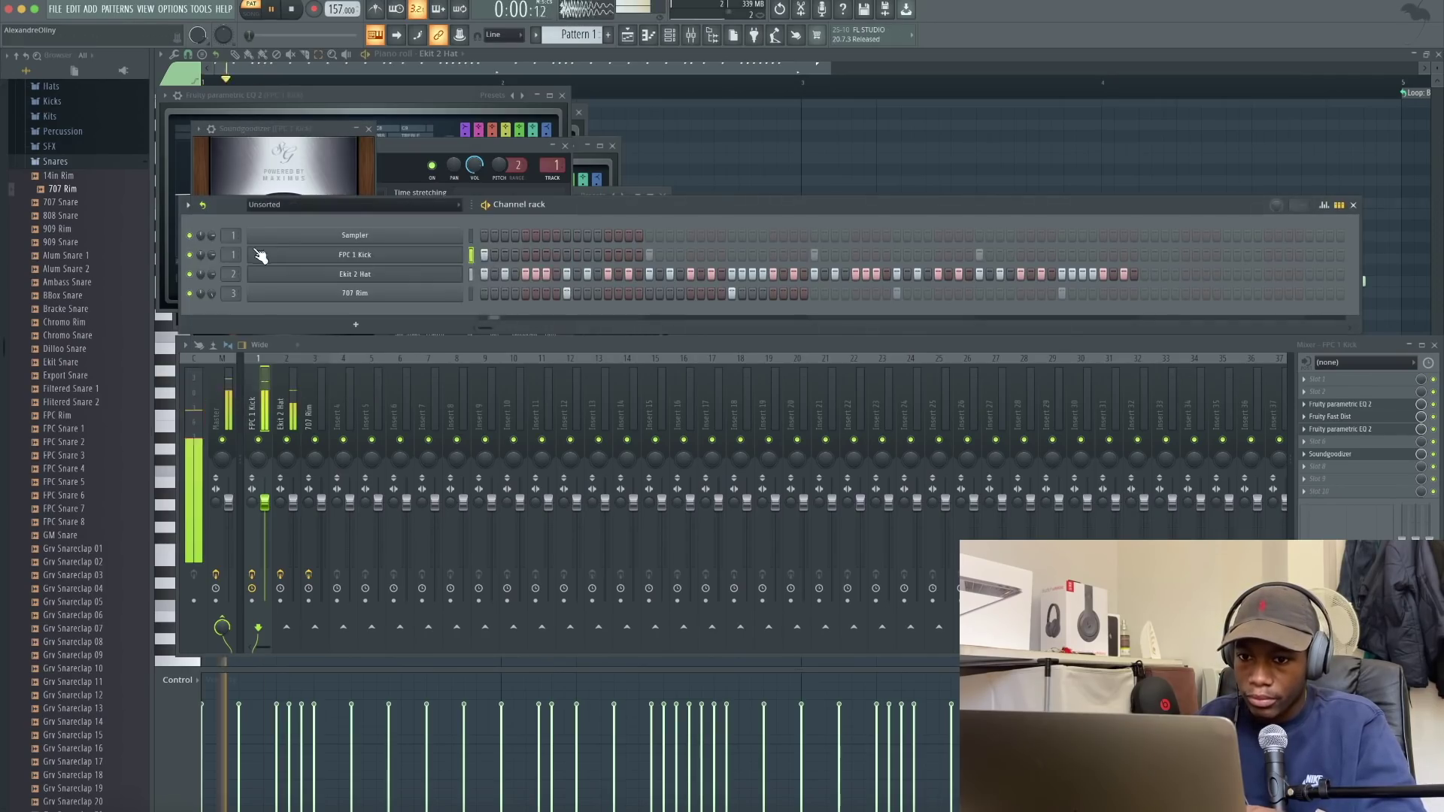
click(608, 255)
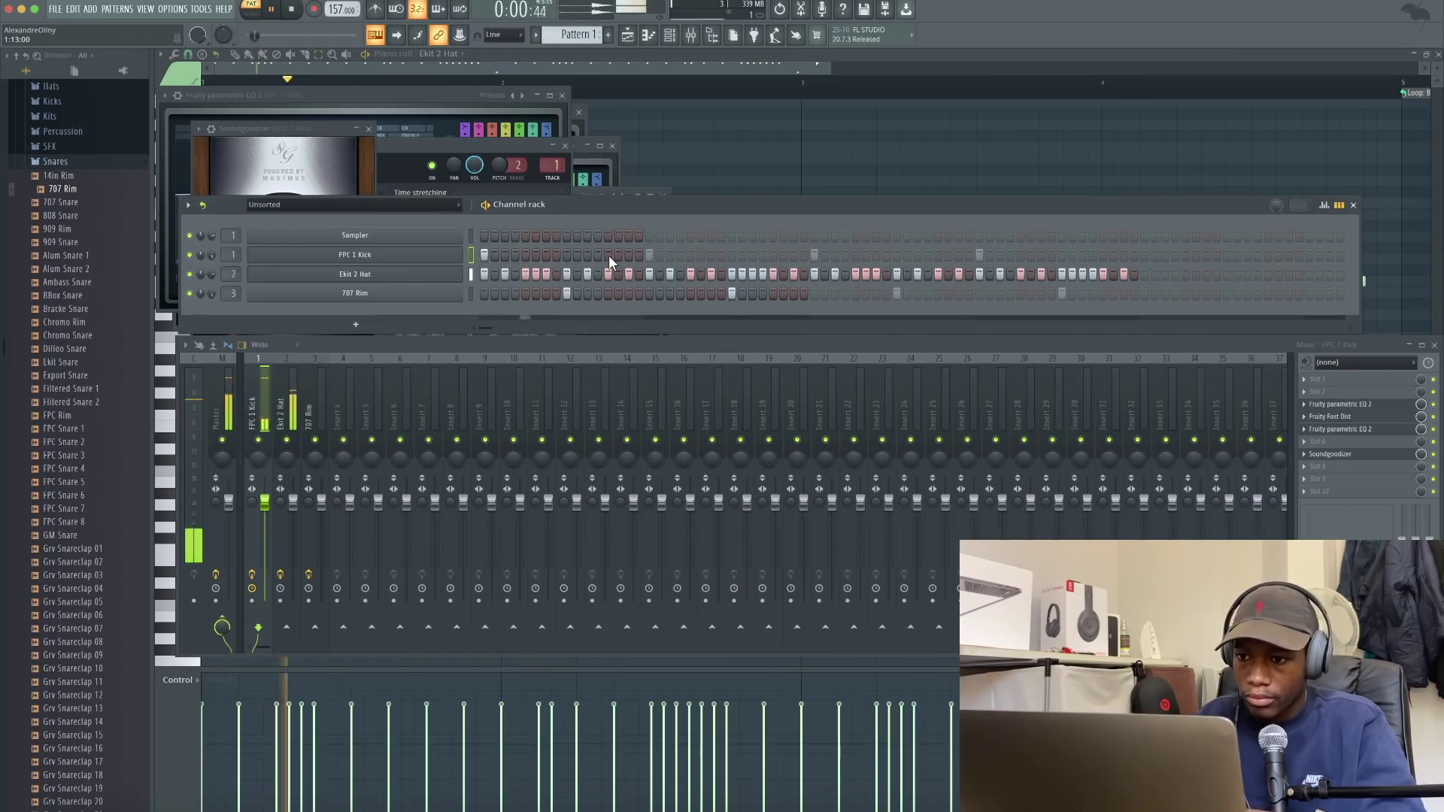
click(628, 255)
click(686, 255)
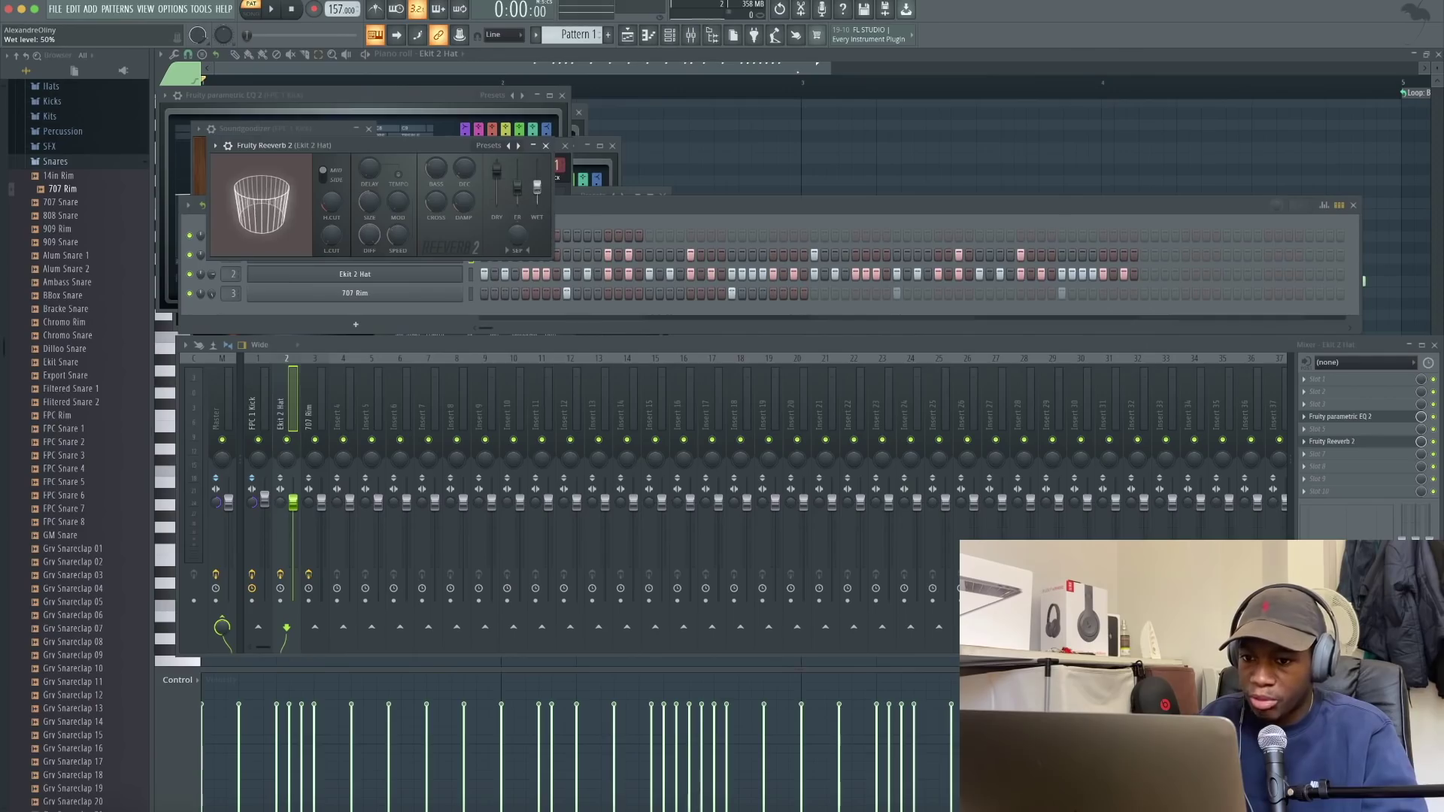
Lower the wet level of Fruity Reeverb 2 on the Ekit 2 Hat track and check it in playback
drag(537, 185, 537, 198)
key(space)
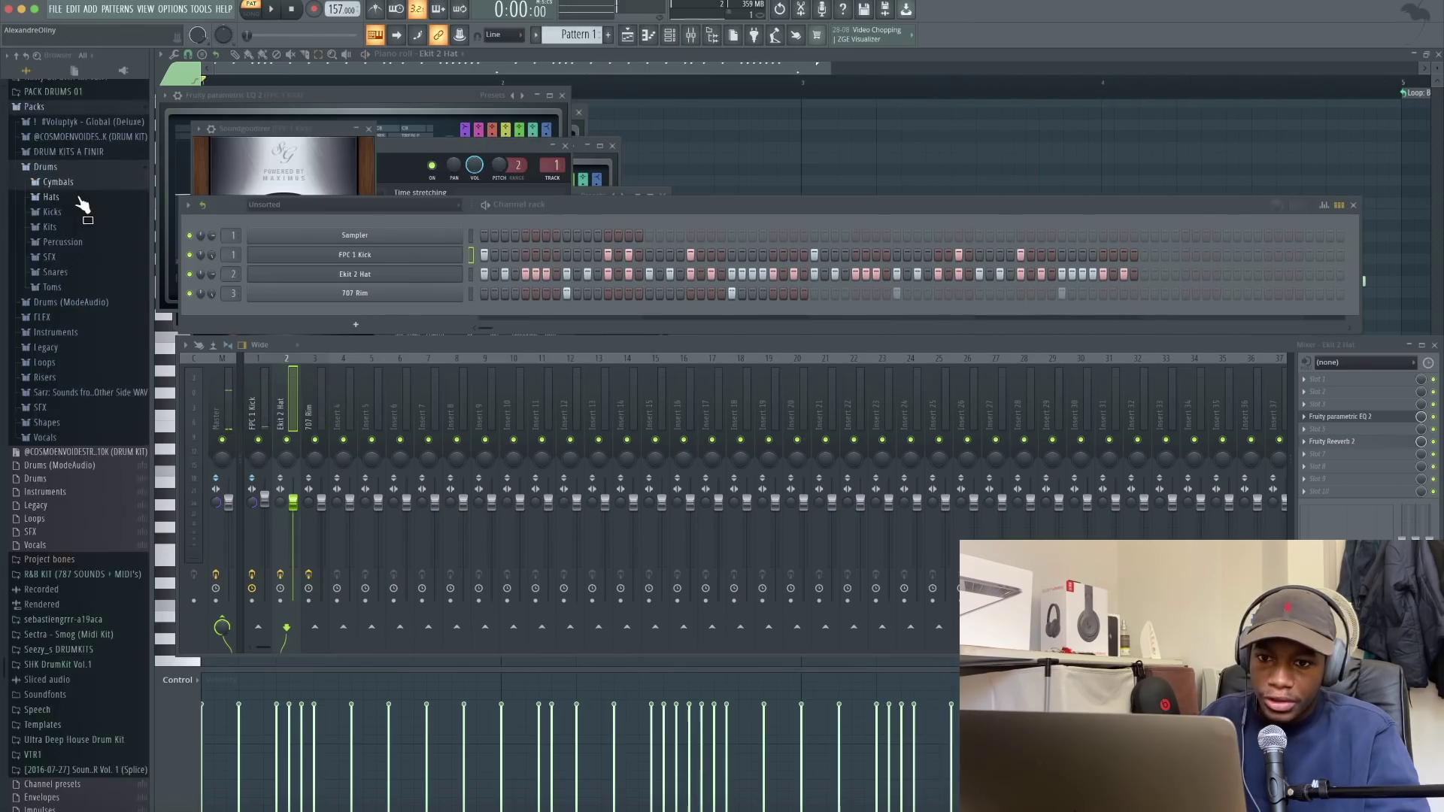
Load the 808 OH sample from the Drums pack's Hats folder into a new channel and open its piano roll
scroll(84, 216, up, 3)
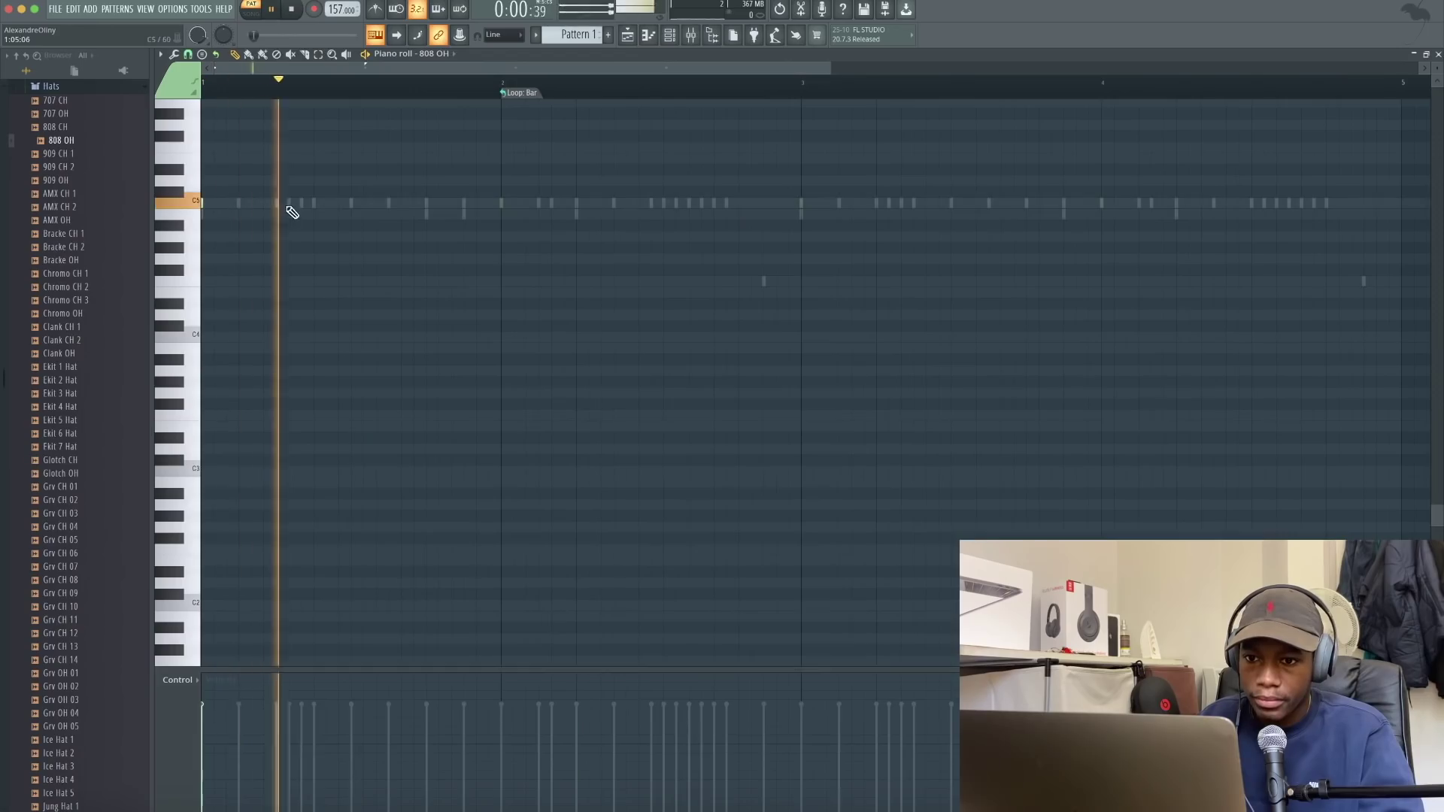
Load the Grv Cowbell sample from the Percussion folder into a new channel and program hits on steps 3, 31, 35, 62 and 63
click(669, 35)
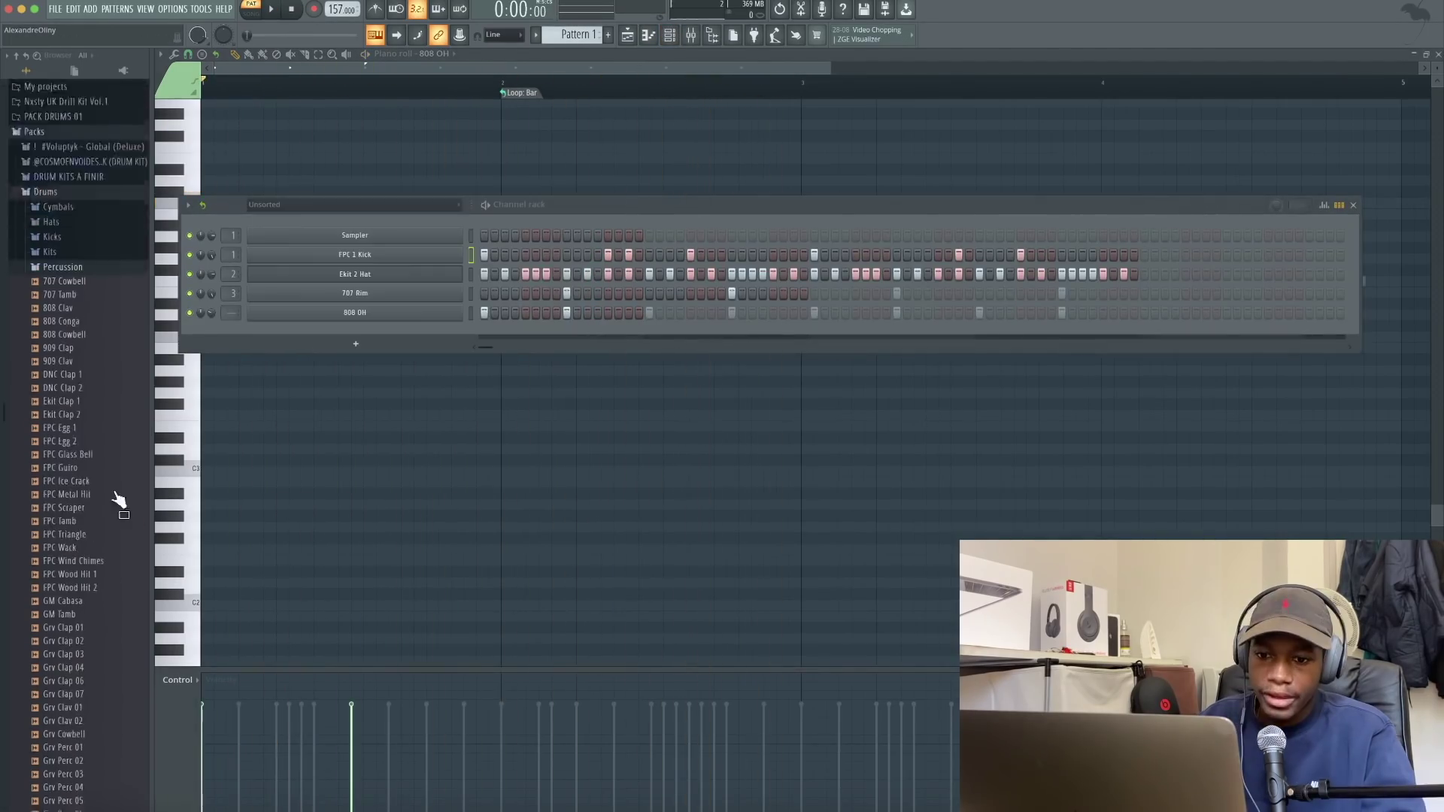
scroll(117, 500, down, 4)
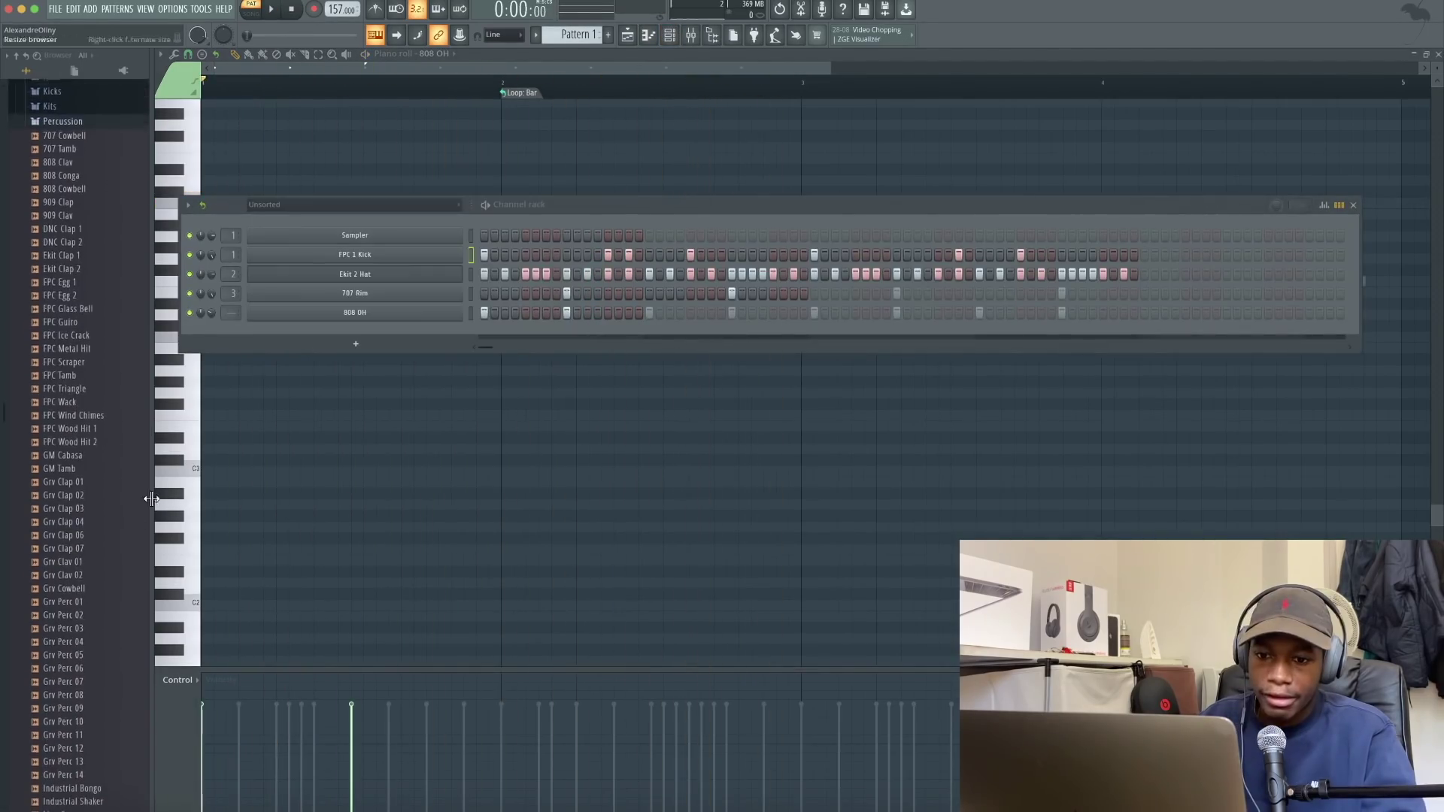
click(89, 375)
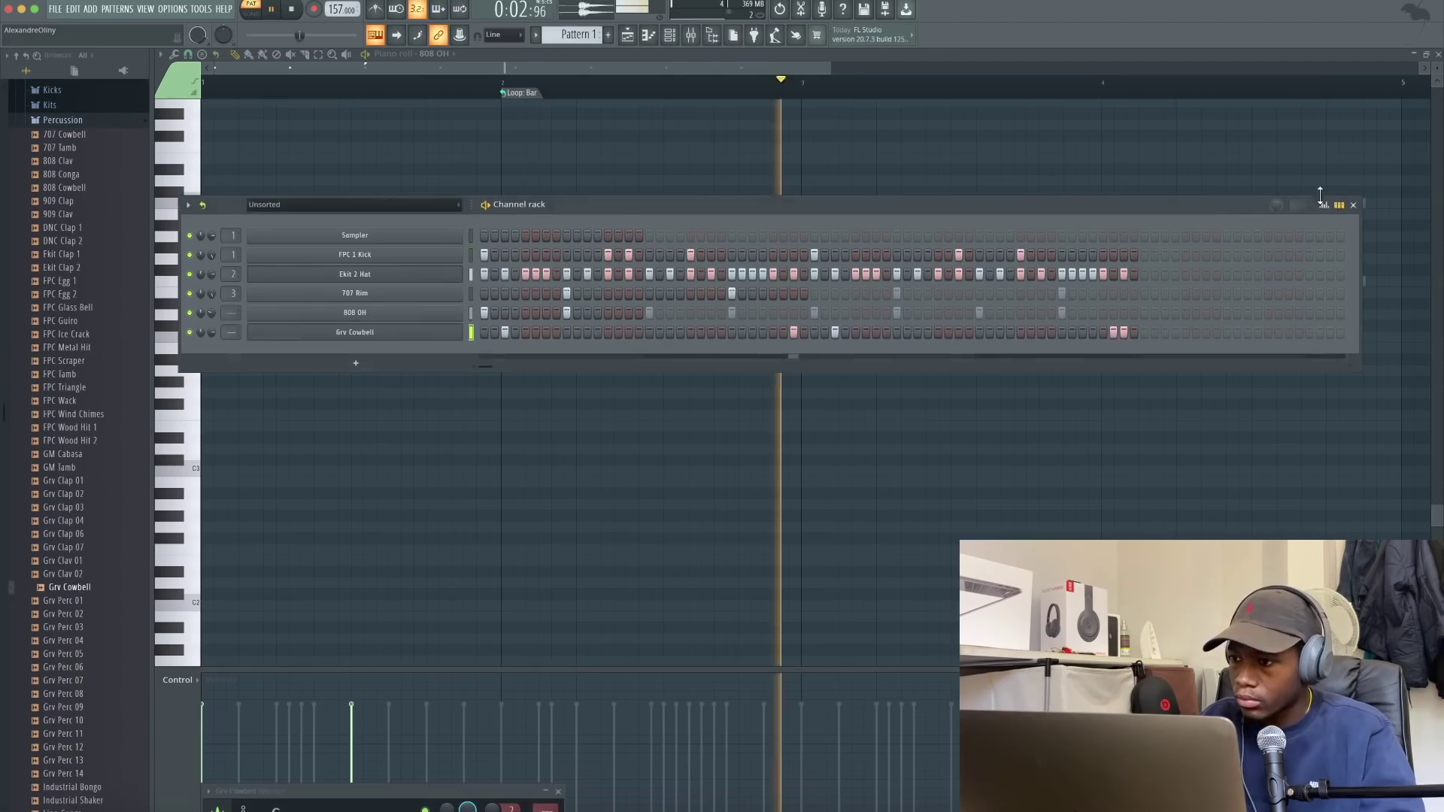
Lower the velocity of the Grv Cowbell hit on step 62 in the graph editor and check it in playback
click(1324, 204)
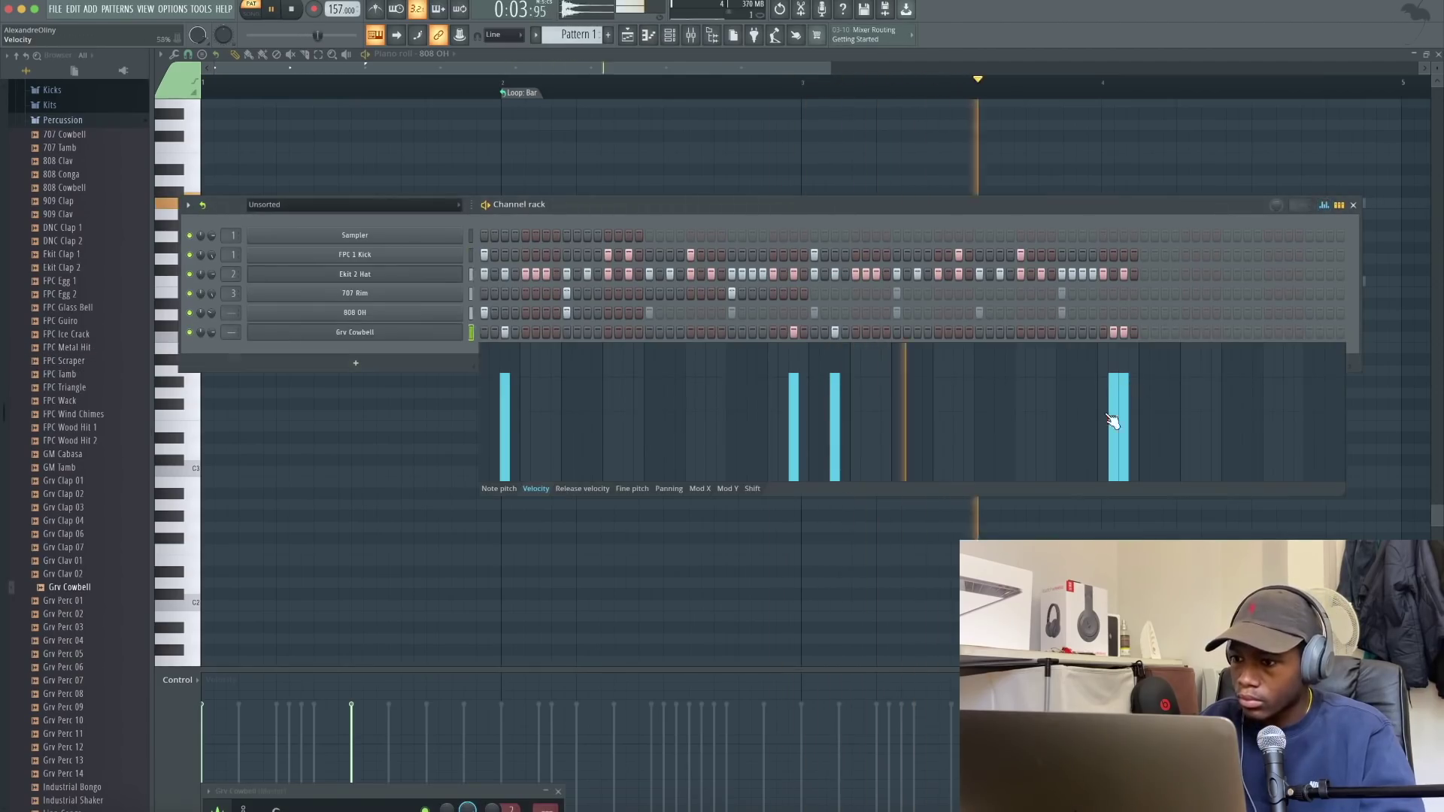
click(1113, 447)
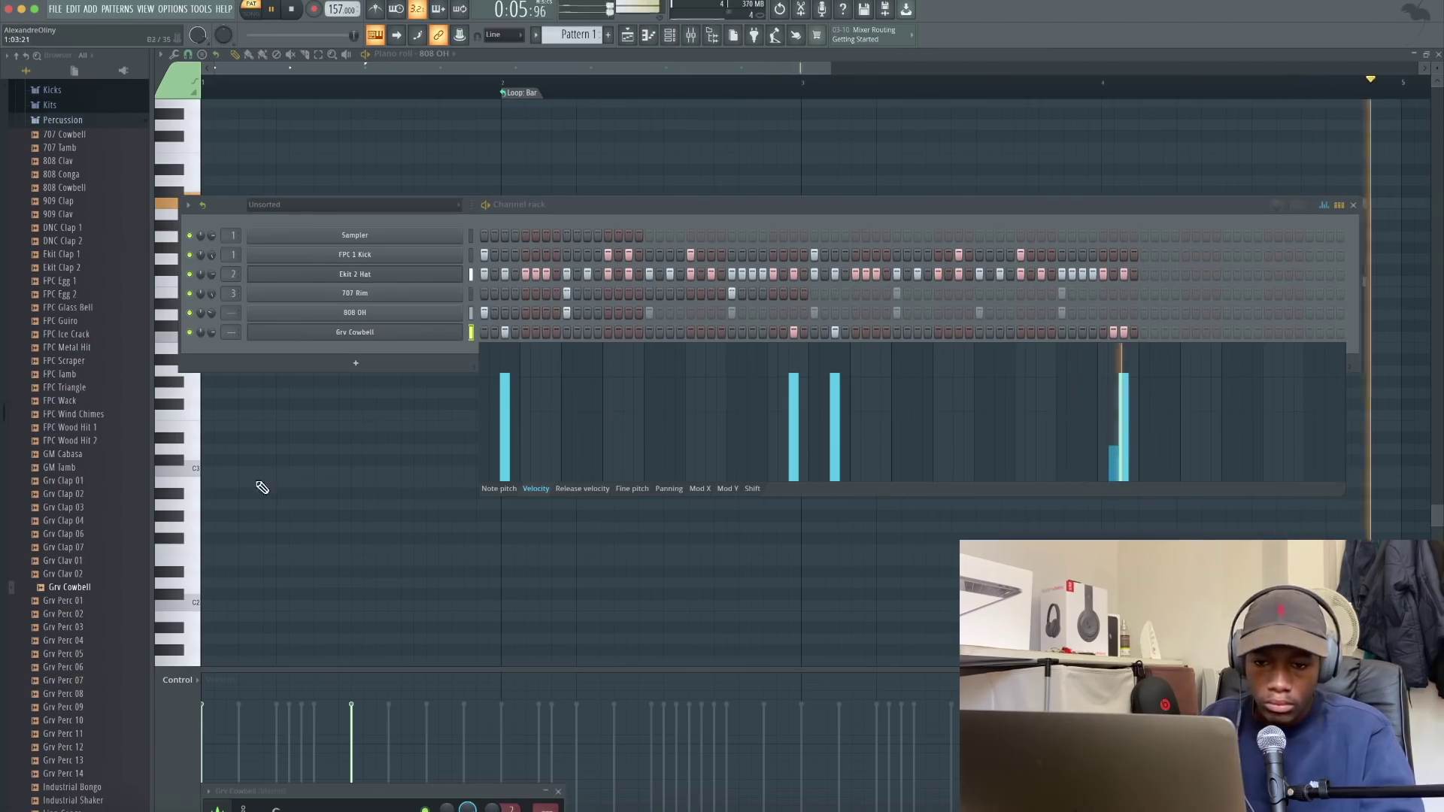
click(417, 332)
click(419, 336)
key(space)
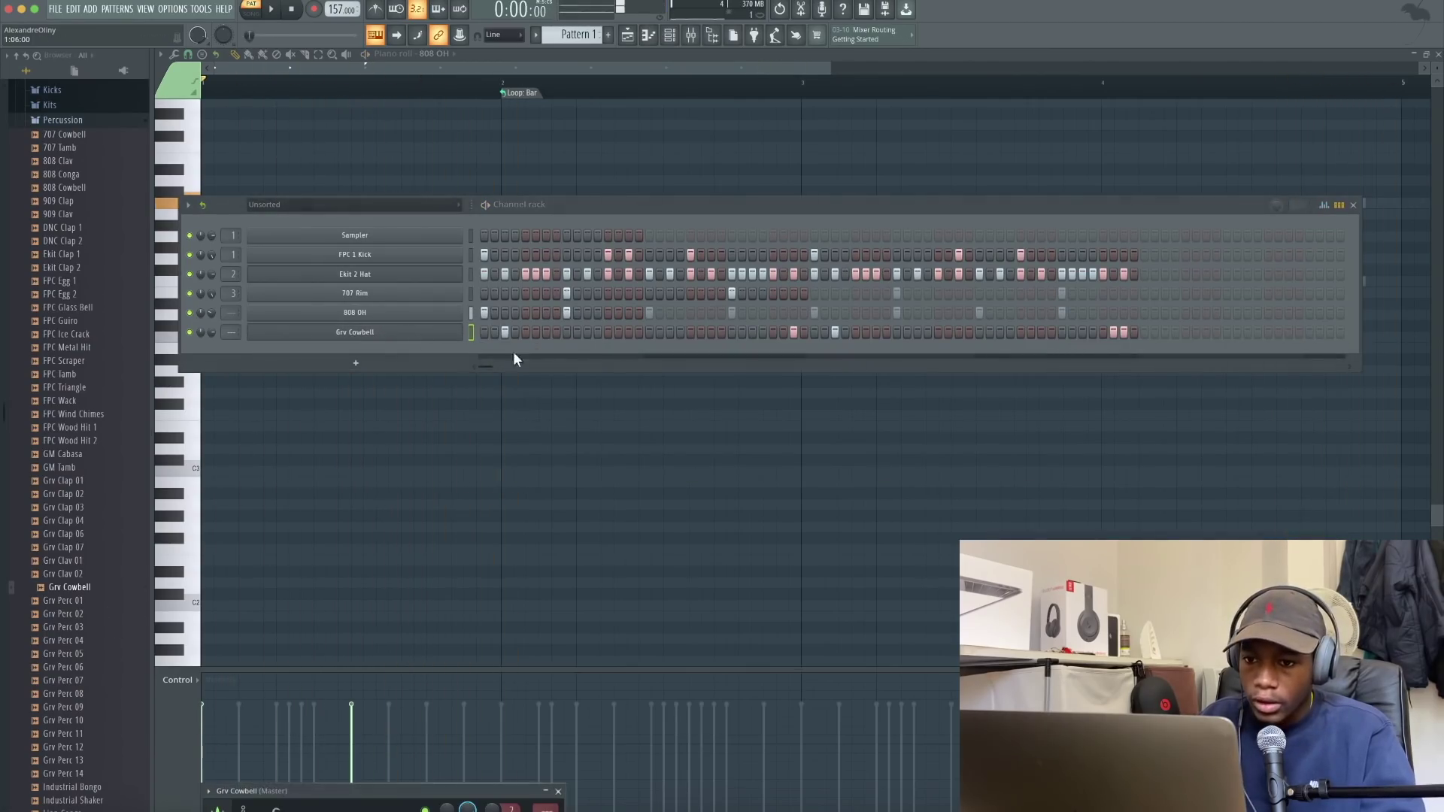
Add the Grv Perc 14 sample as a new channel with a hit on step 7 after reviewing the Grv Cowbell sampler settings
drag(379, 793, 515, 180)
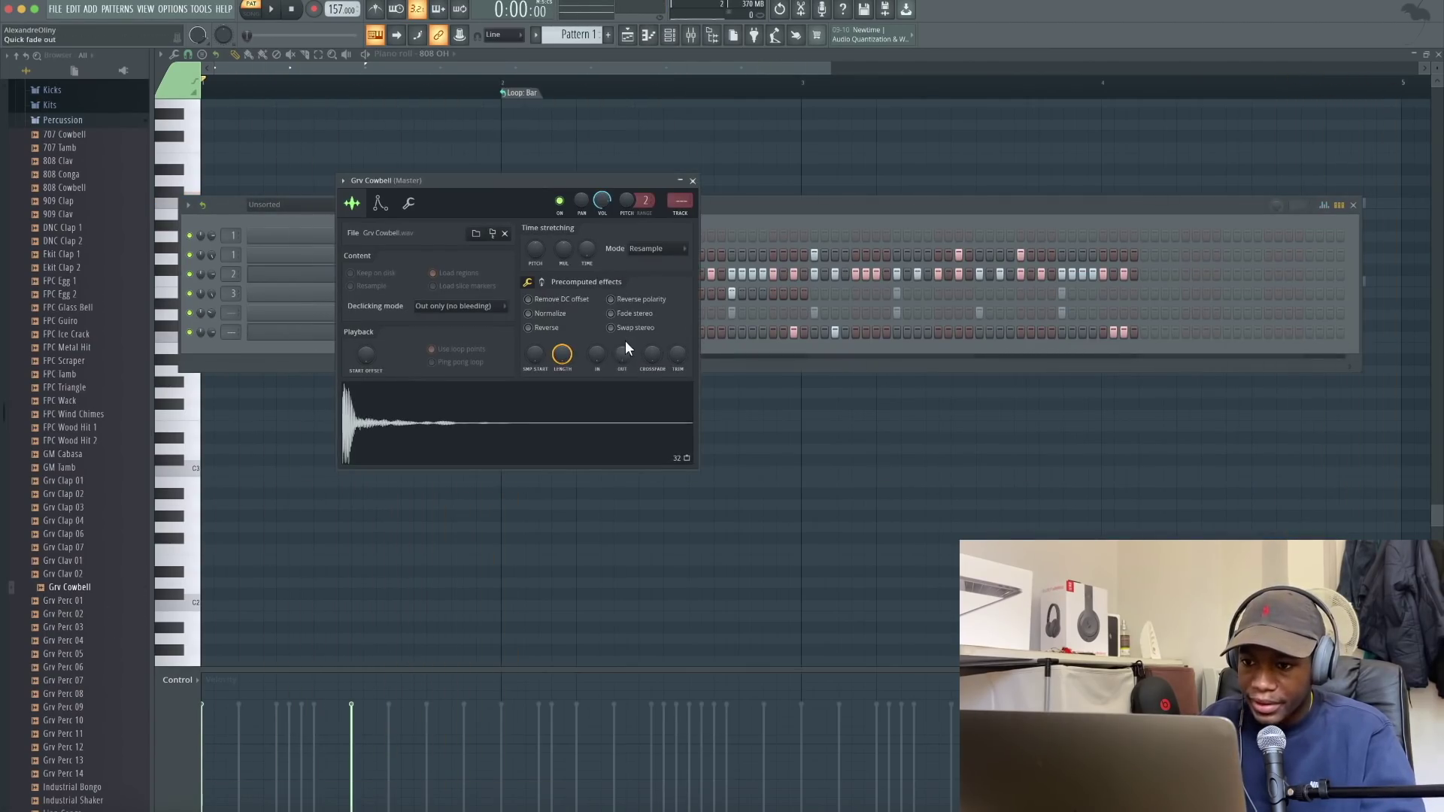
key(space)
drag(113, 601, 115, 615)
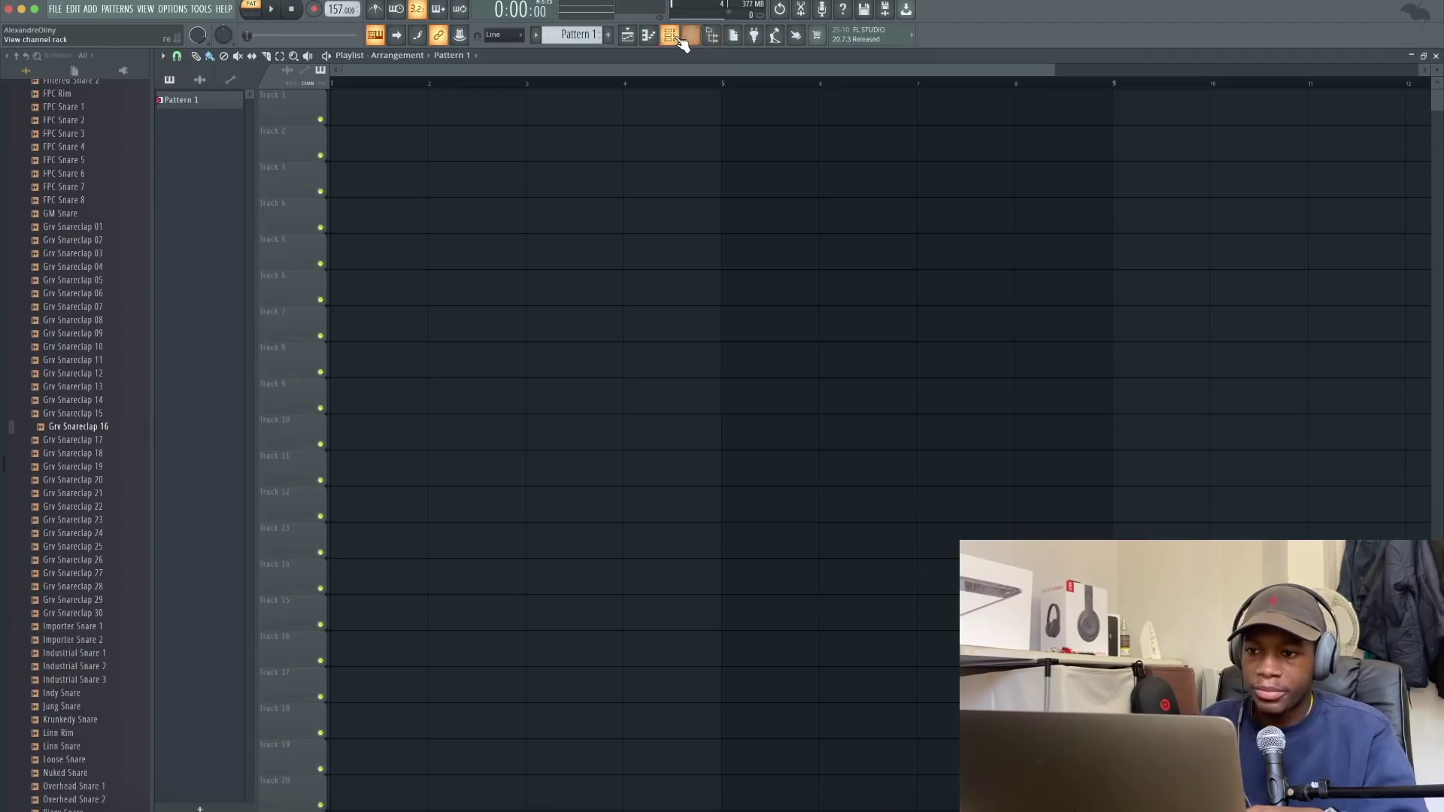
click(676, 38)
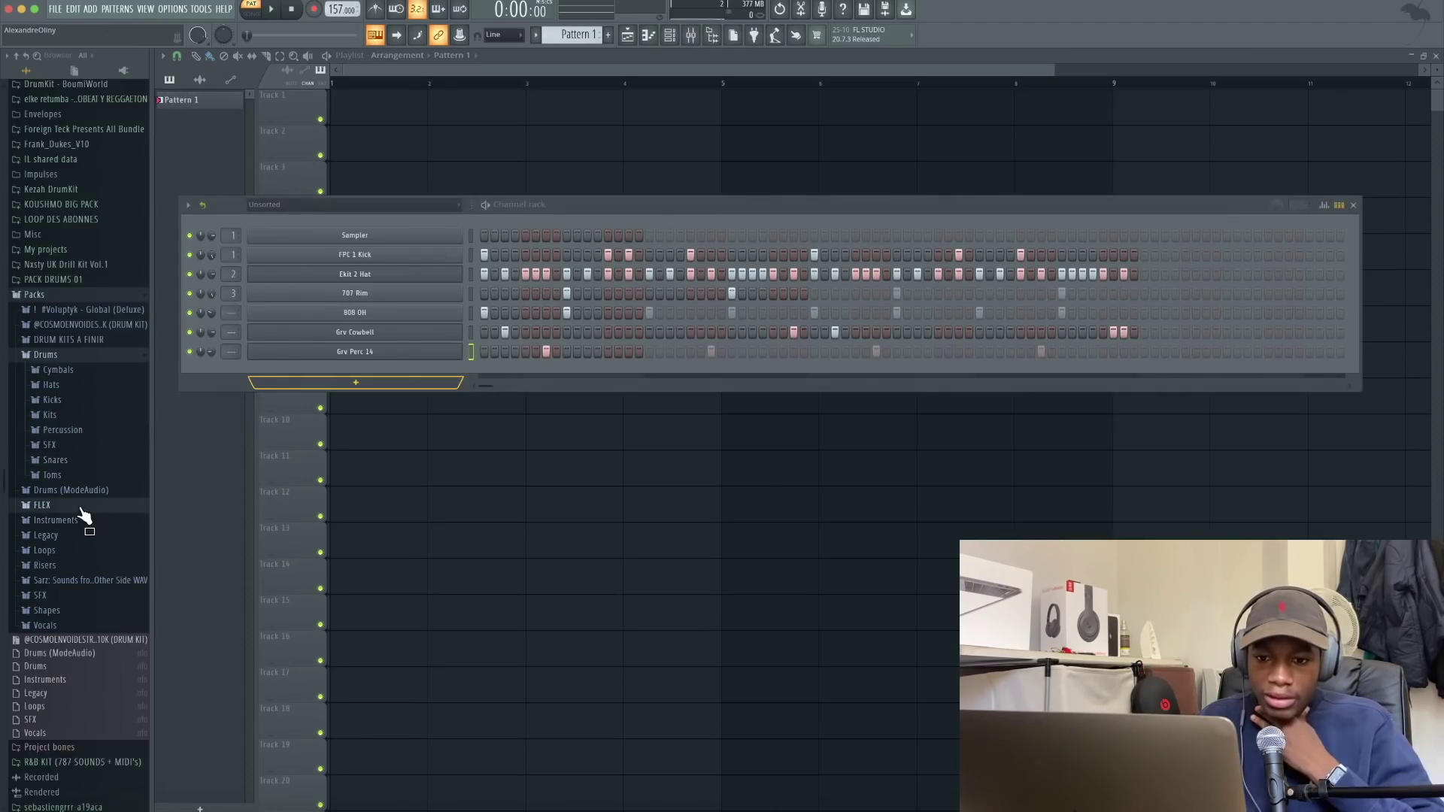
Place Pattern 1 twice on playlist Track 1 and add a Sytrus channel using the Gandalf the white preset in Pattern 2
click(80, 506)
click(116, 9)
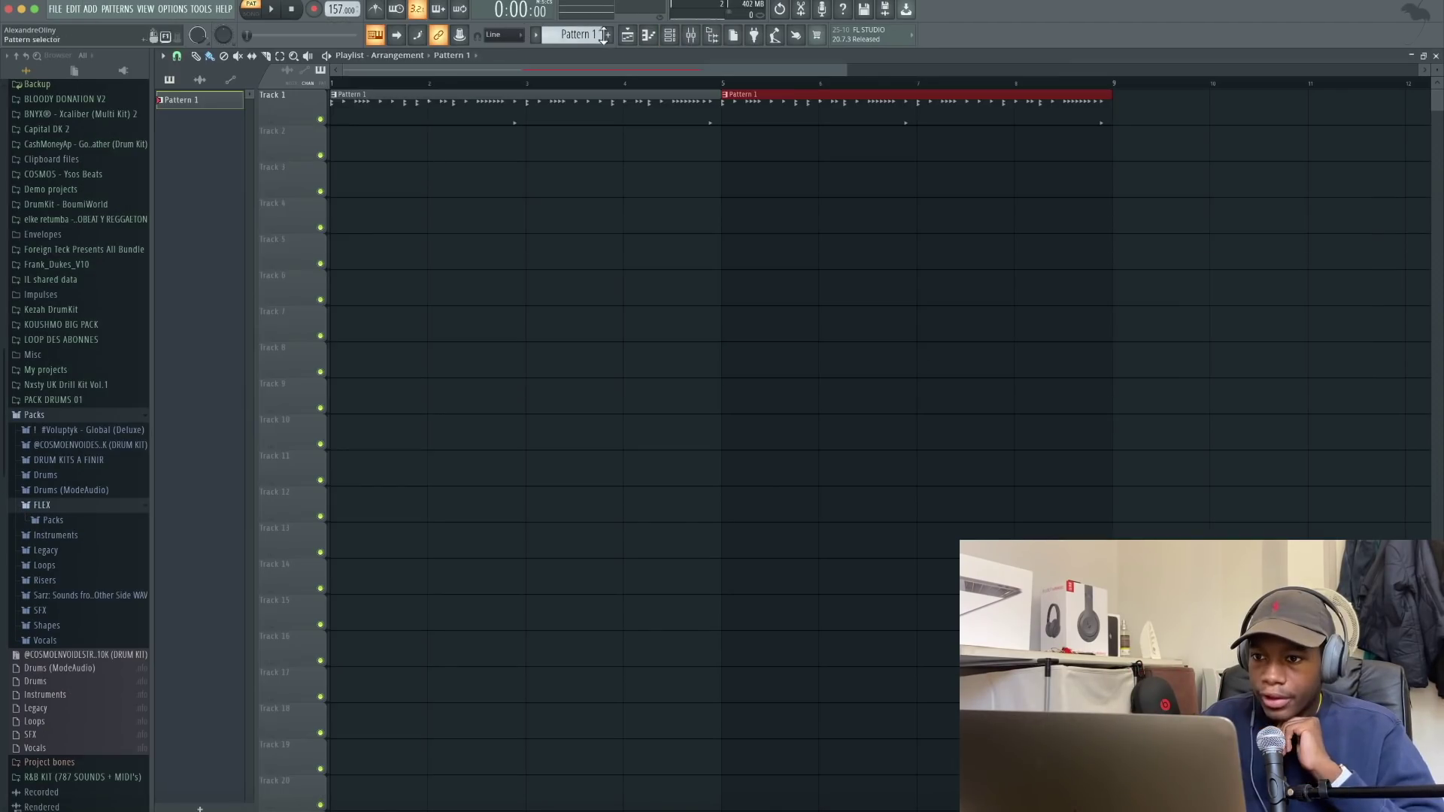
click(668, 38)
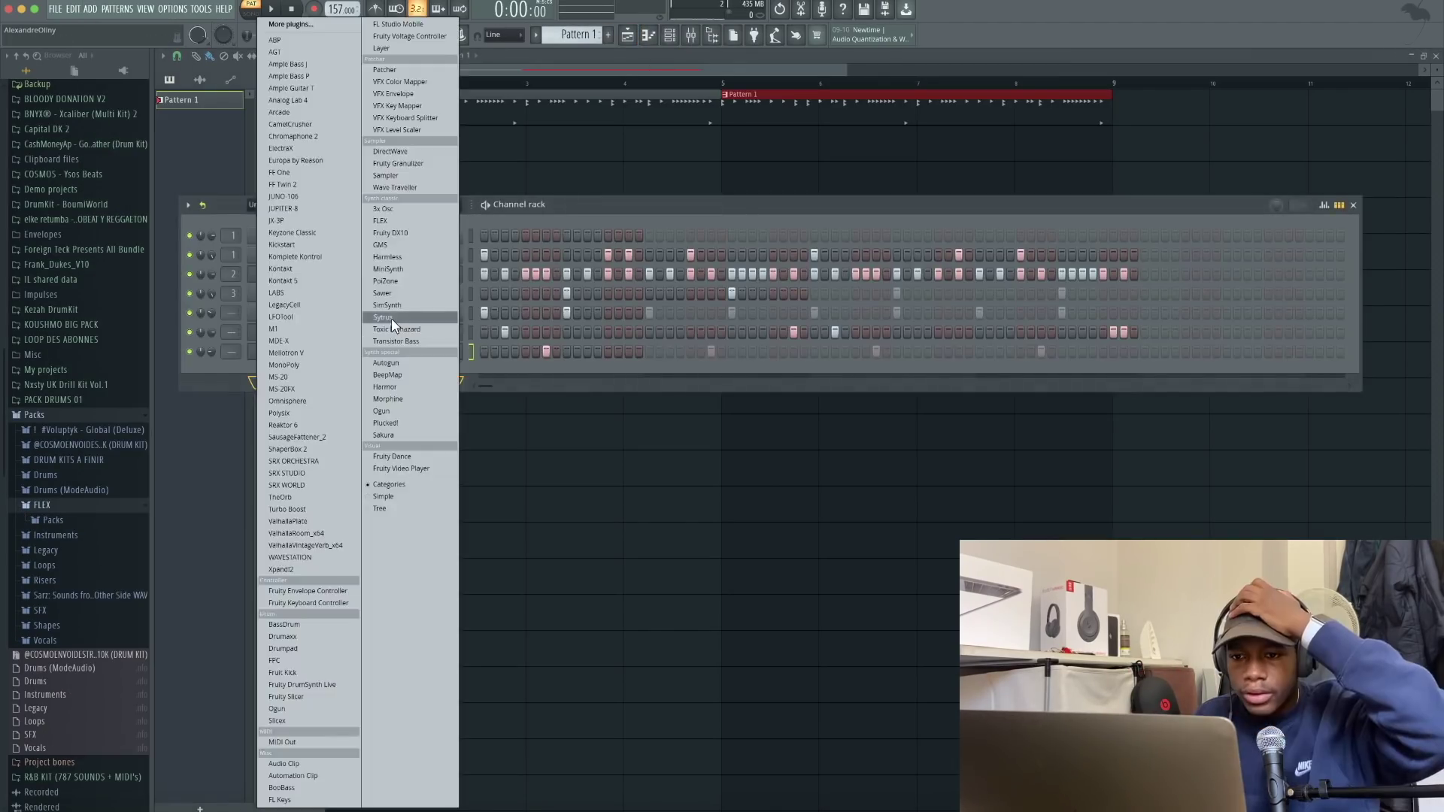
click(391, 319)
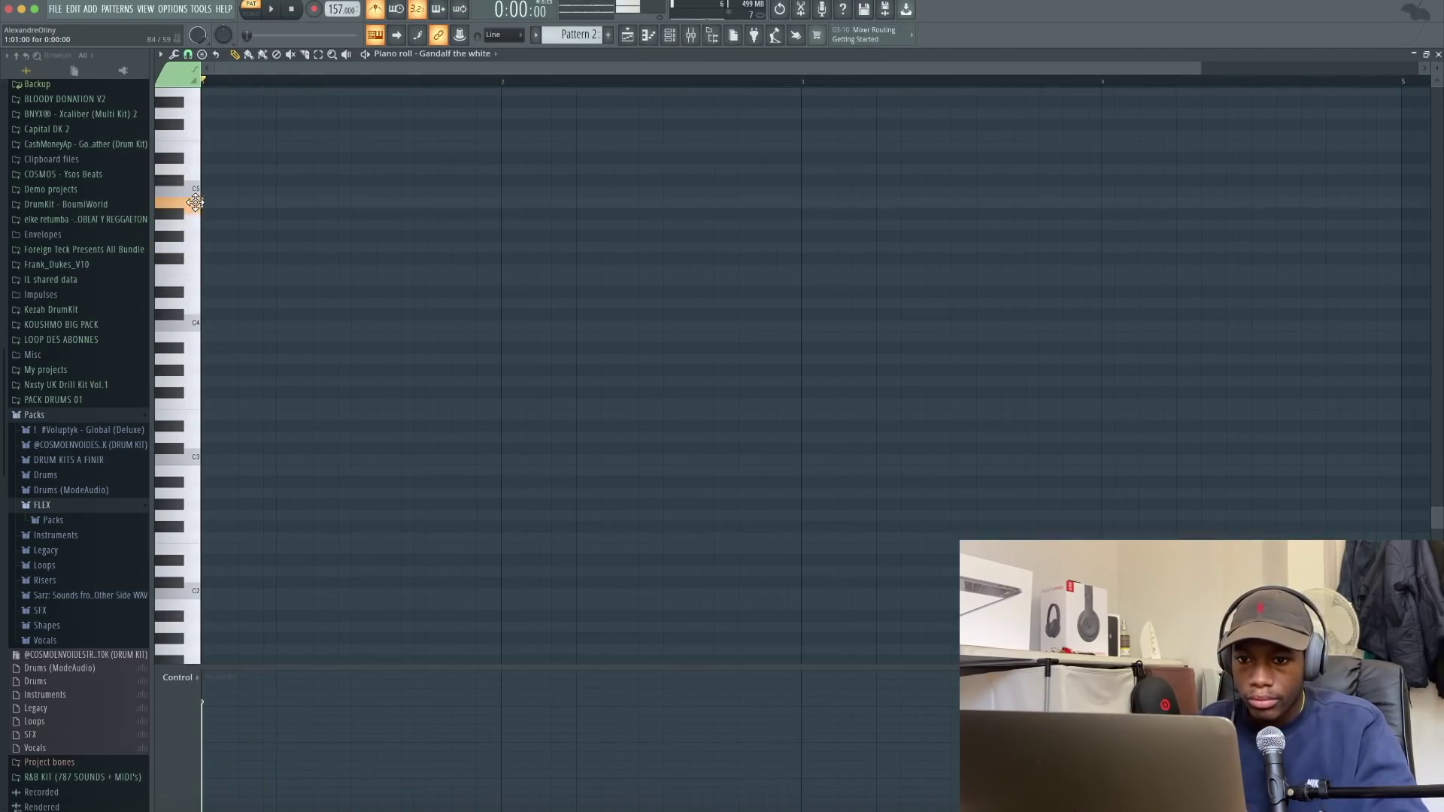
Draw the first chord with notes B4, D5 and F#5 at the start of bar 1, checking it in playback
key(space)
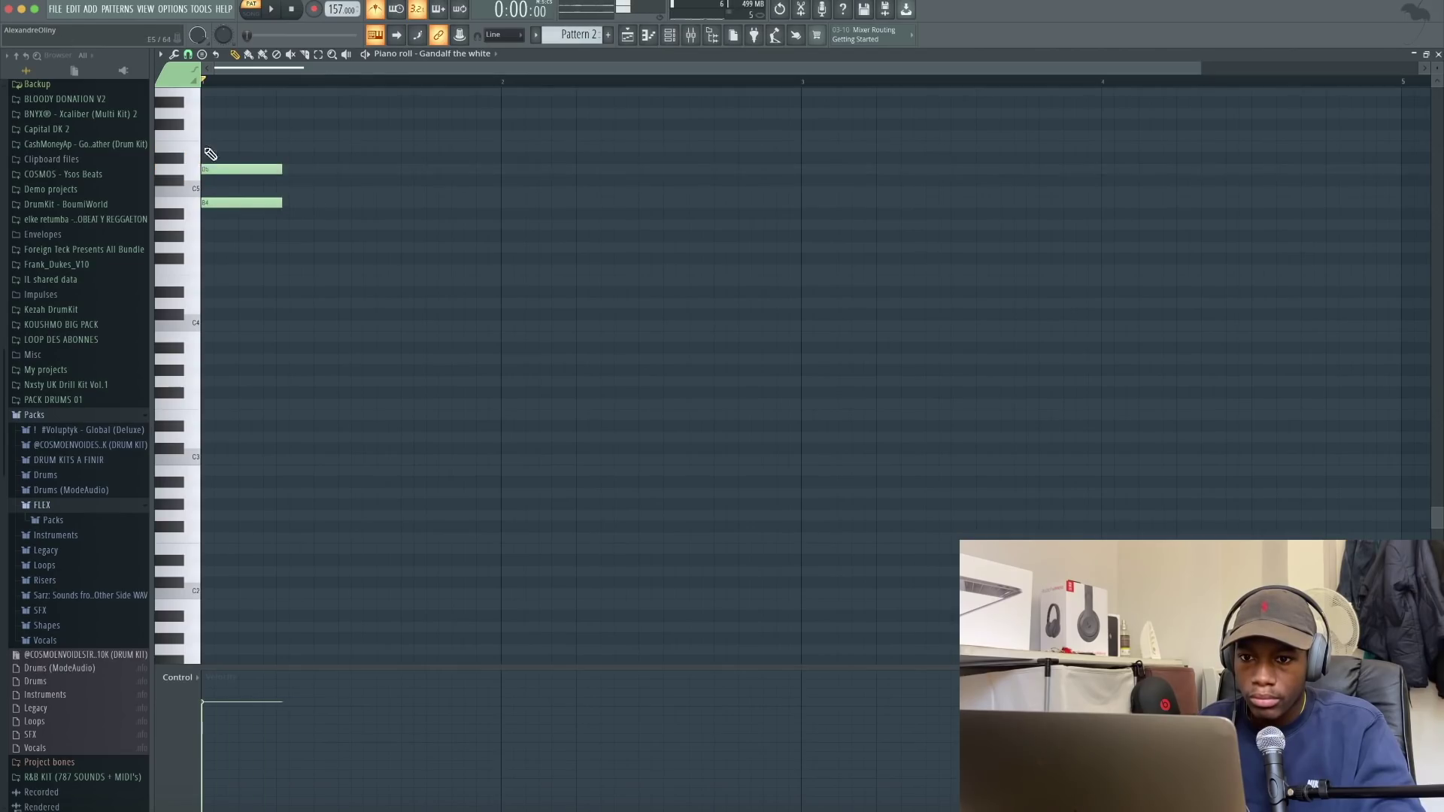
key(space)
key(space)
key(space)
key(space)
Draw the second chord with notes A4, C#5 and E5 halfway through bar 1 and play both chords
drag(343, 202, 346, 223)
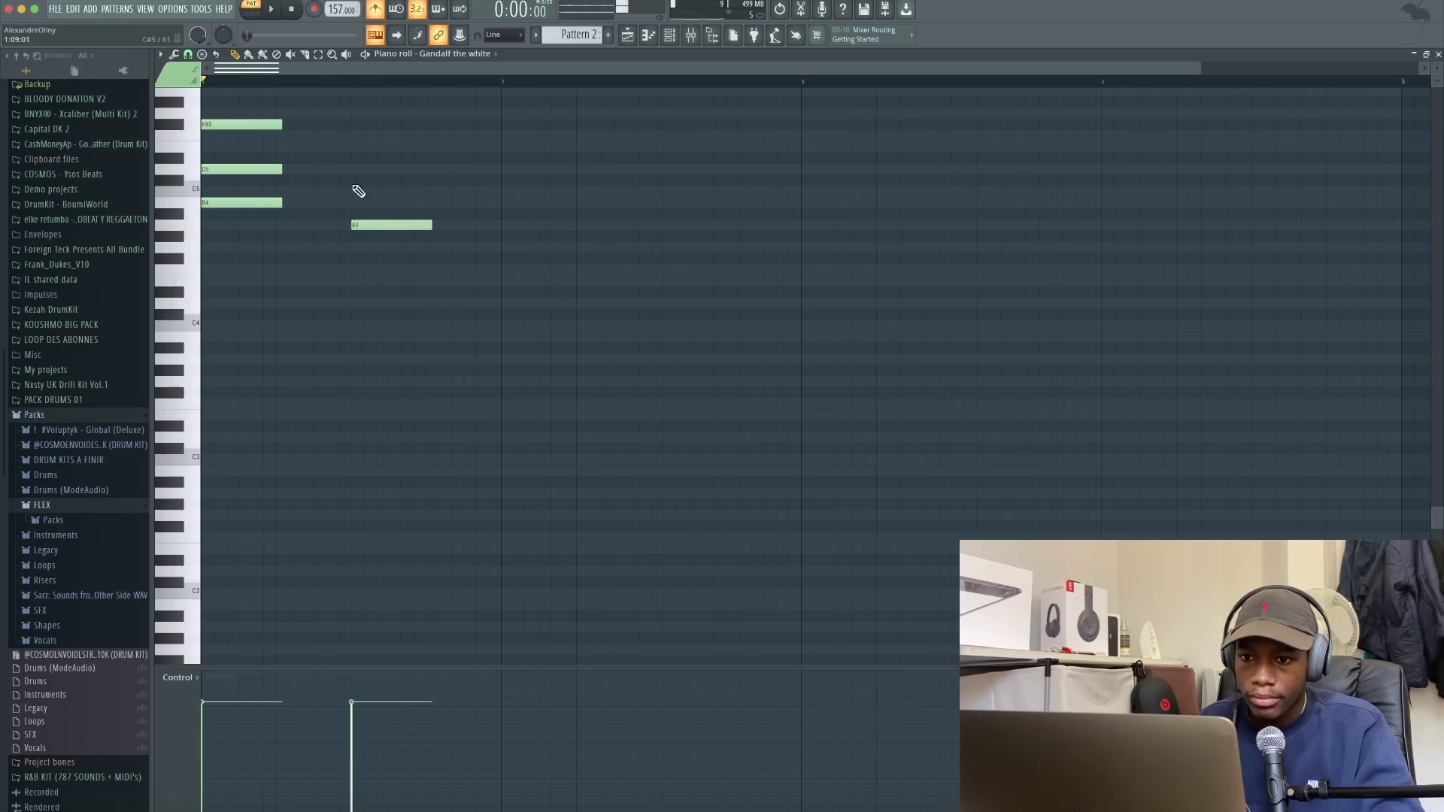
drag(350, 130, 351, 141)
key(space)
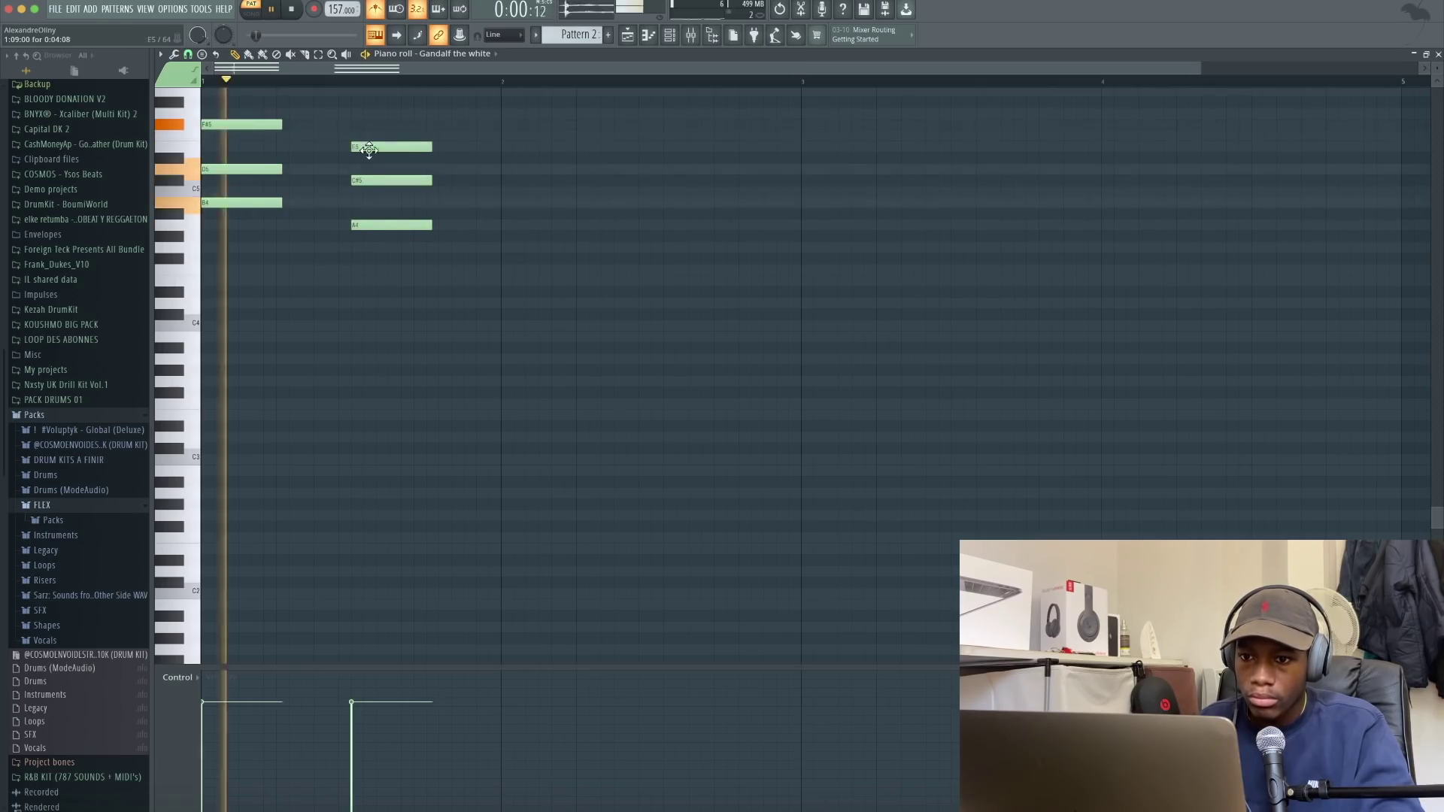
key(space)
Draw a G4, B4, D5 chord at the start of bar 2 and an E5, G5, B5 chord halfway through it
click(503, 225)
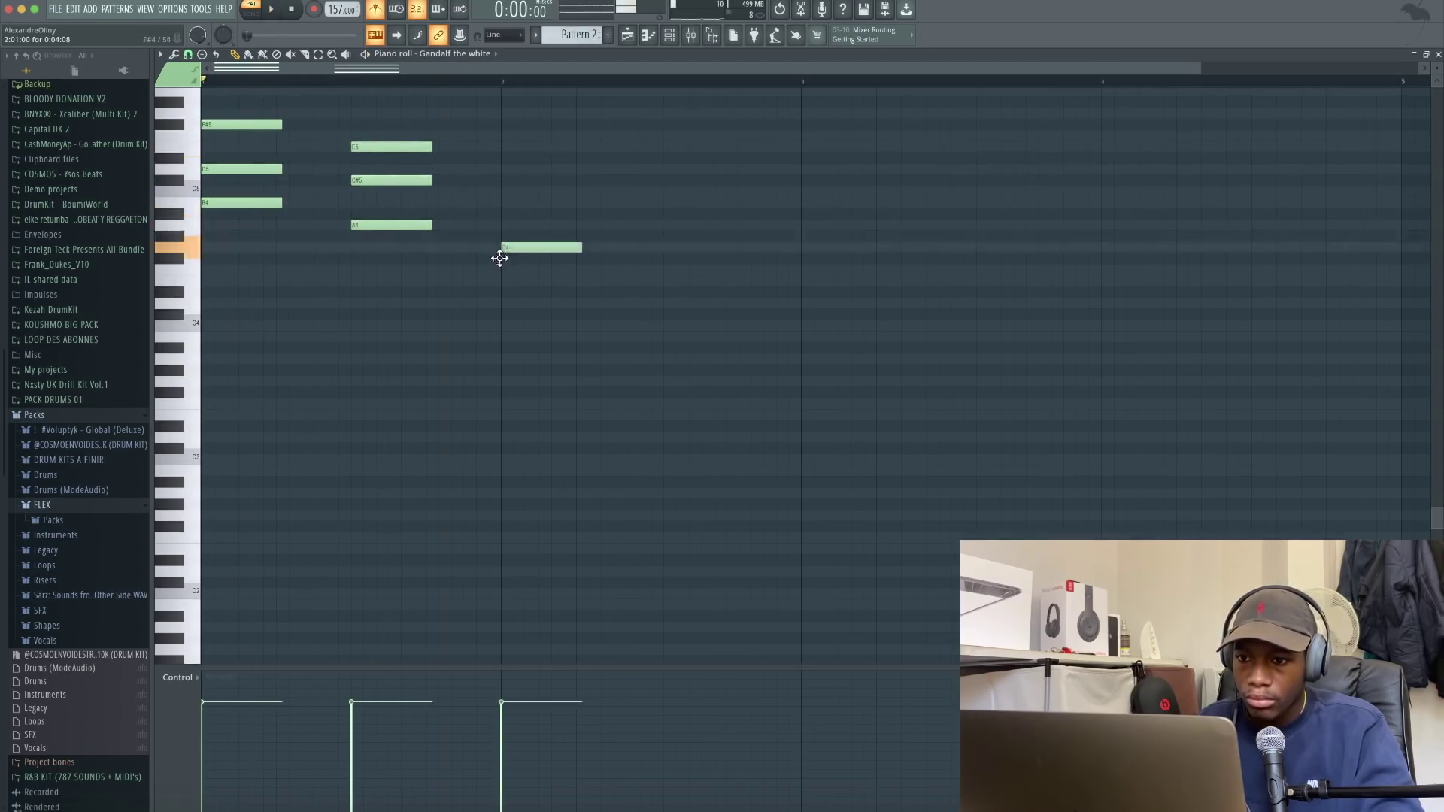
drag(499, 258, 499, 249)
key(space)
key(space)
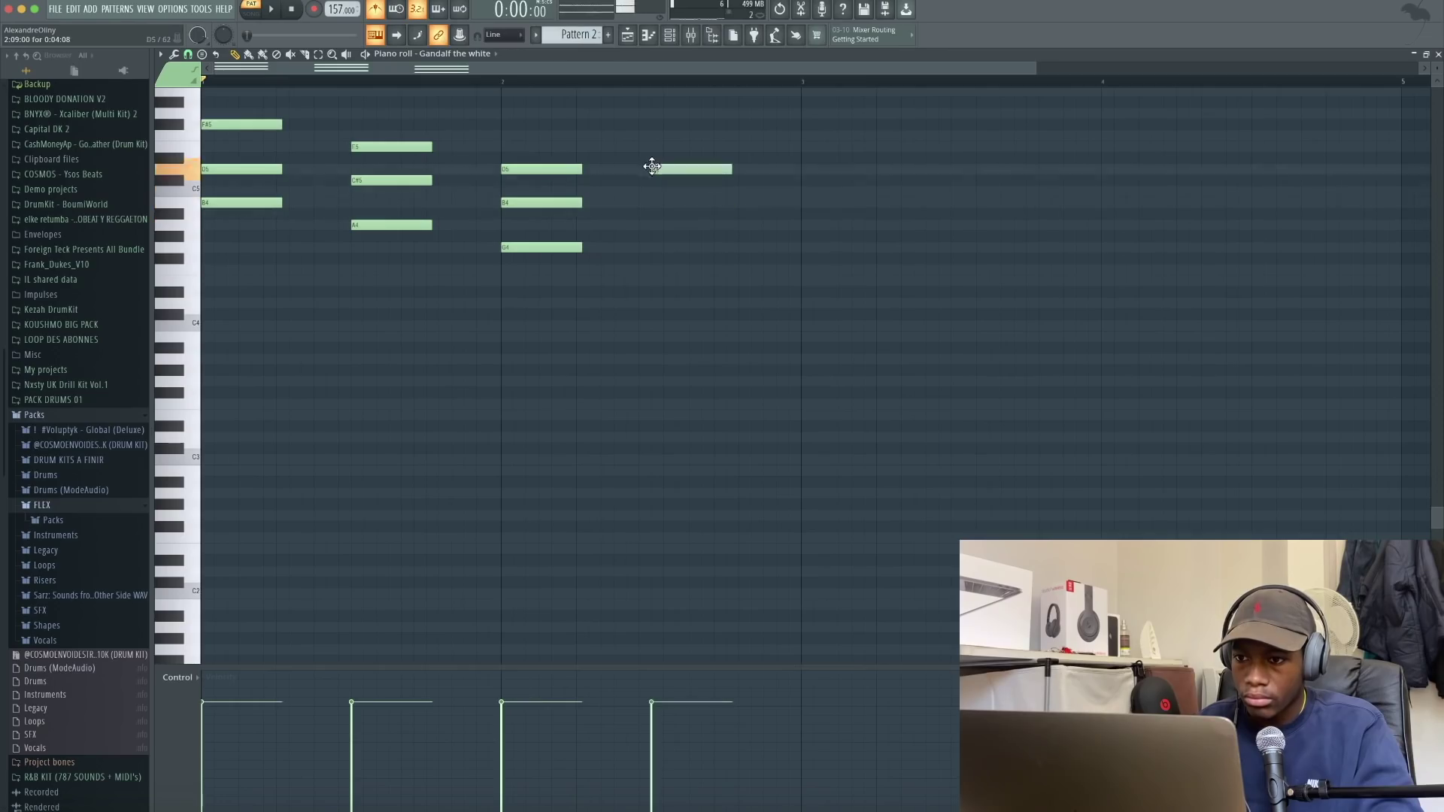
scroll(666, 141, up, 3)
drag(666, 200, 651, 233)
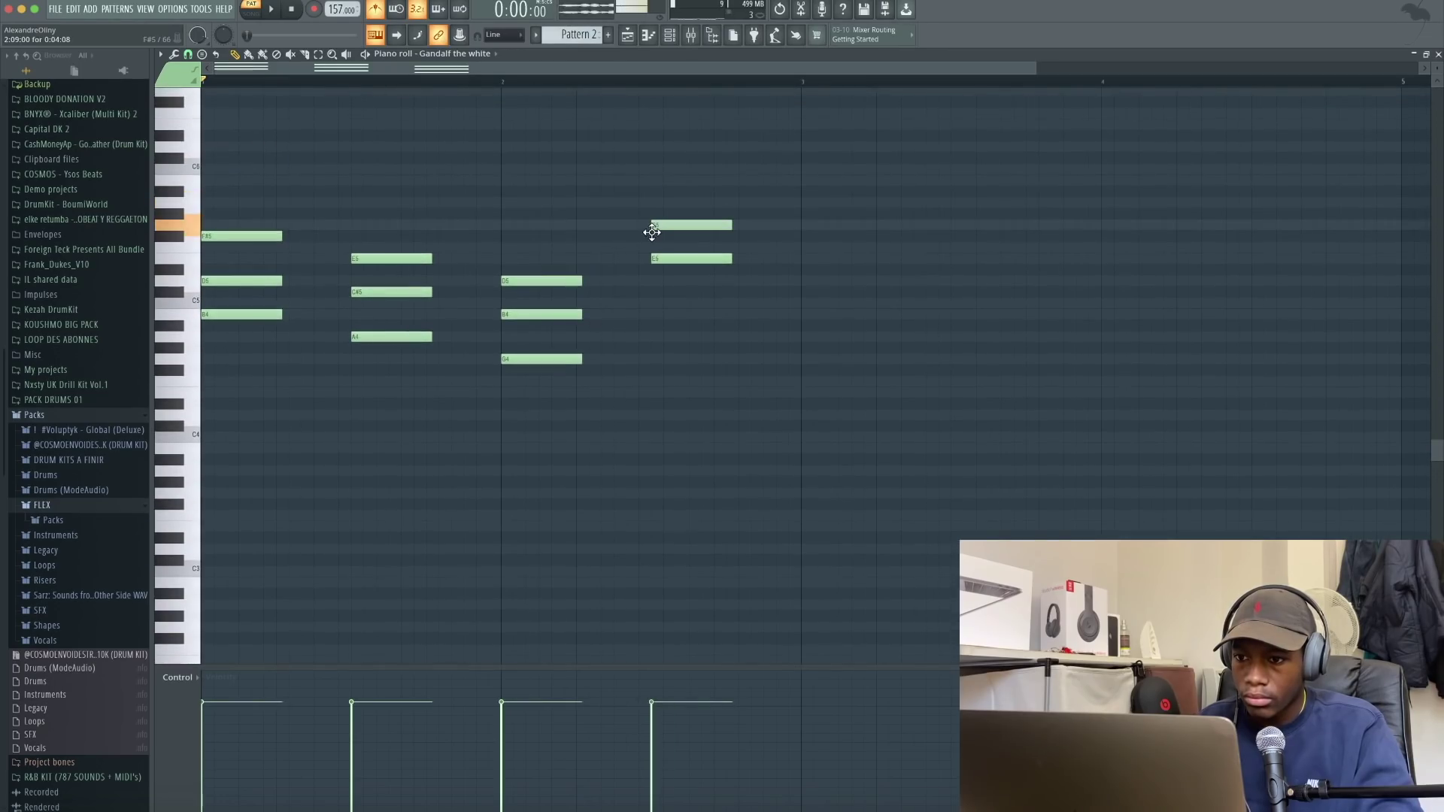
Transpose all the chords down three semitones
key(shift+Down)
key(shift+Down)
key(shift+Down)
Play the chord progression while browsing the Sytrus presets, ending on Jupiter
key(space)
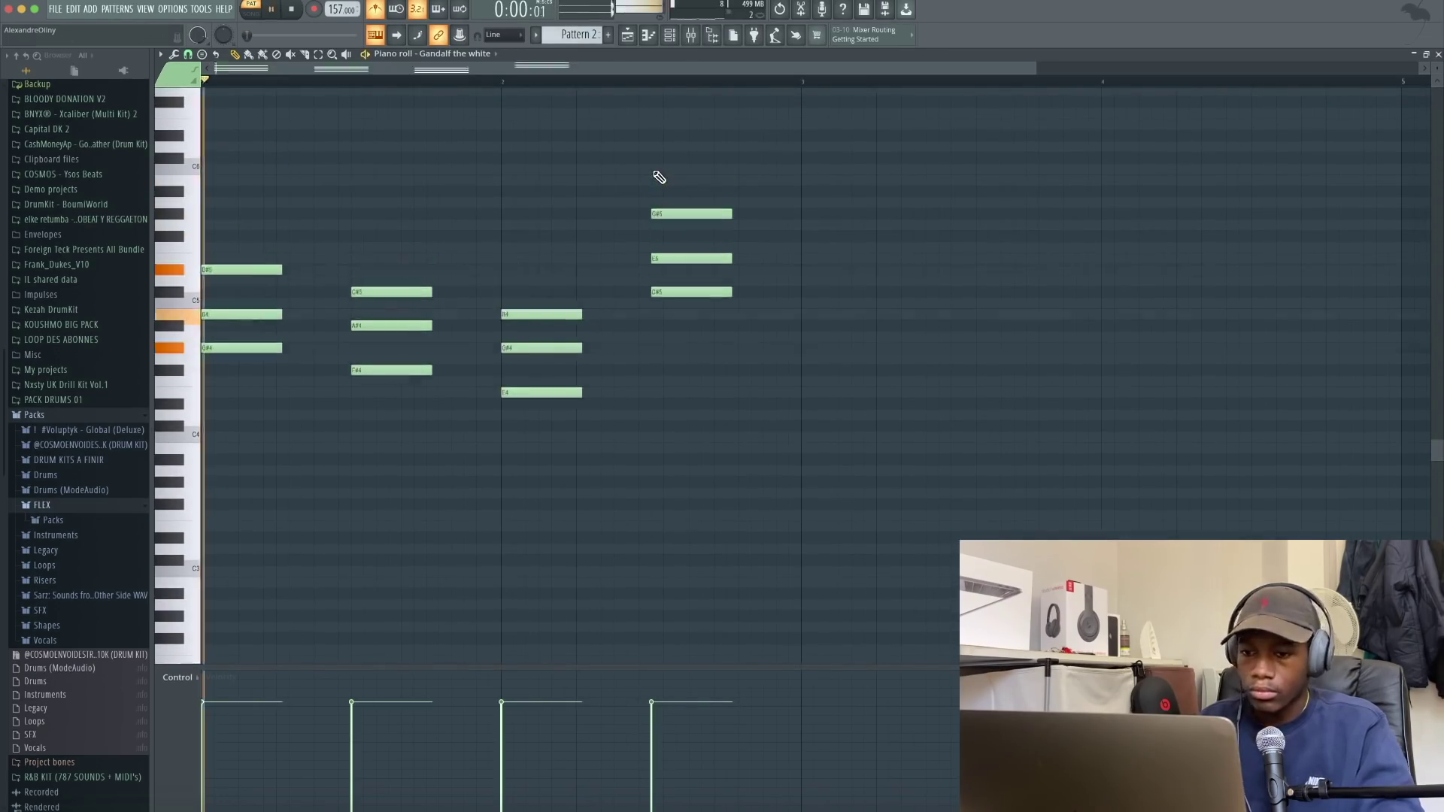
click(377, 9)
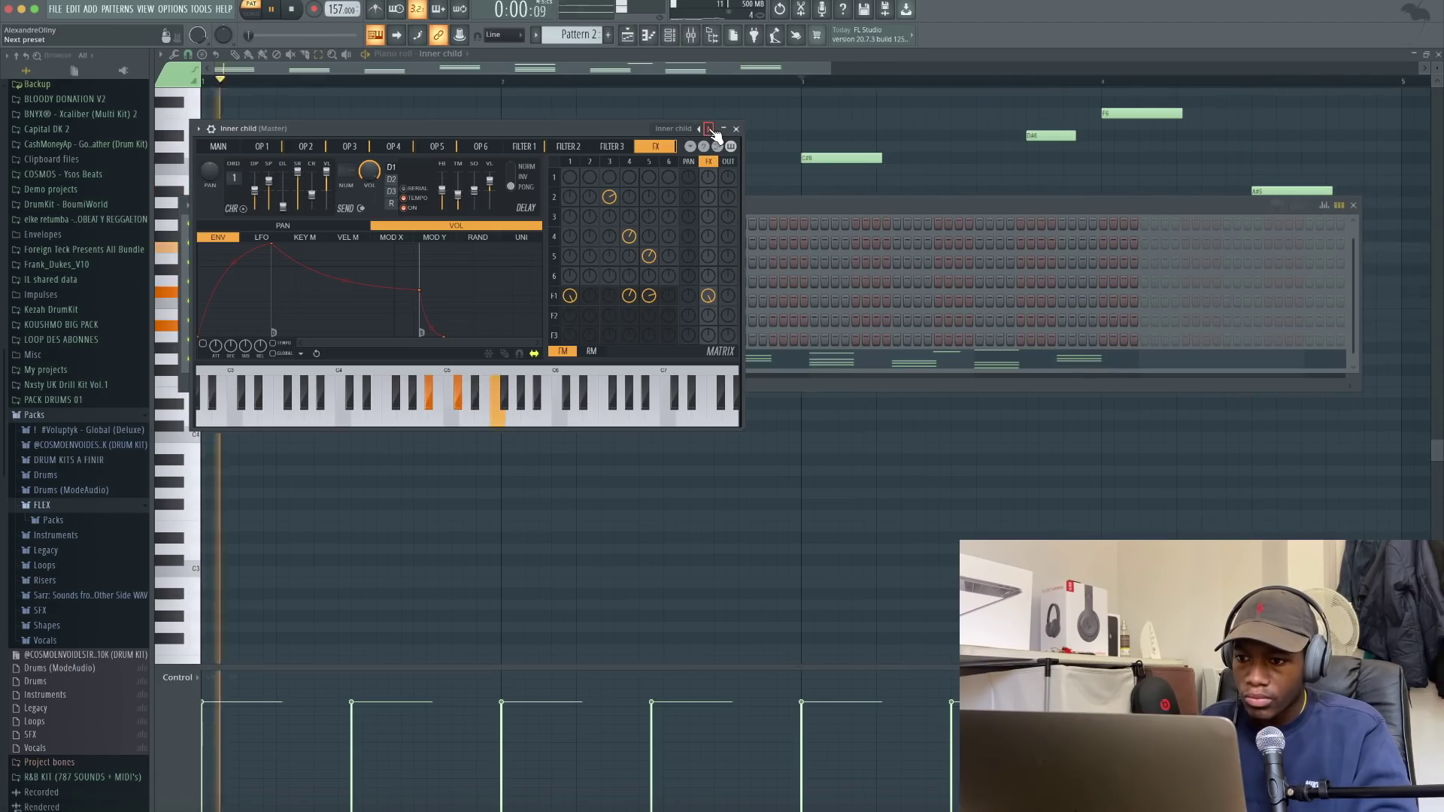
click(711, 130)
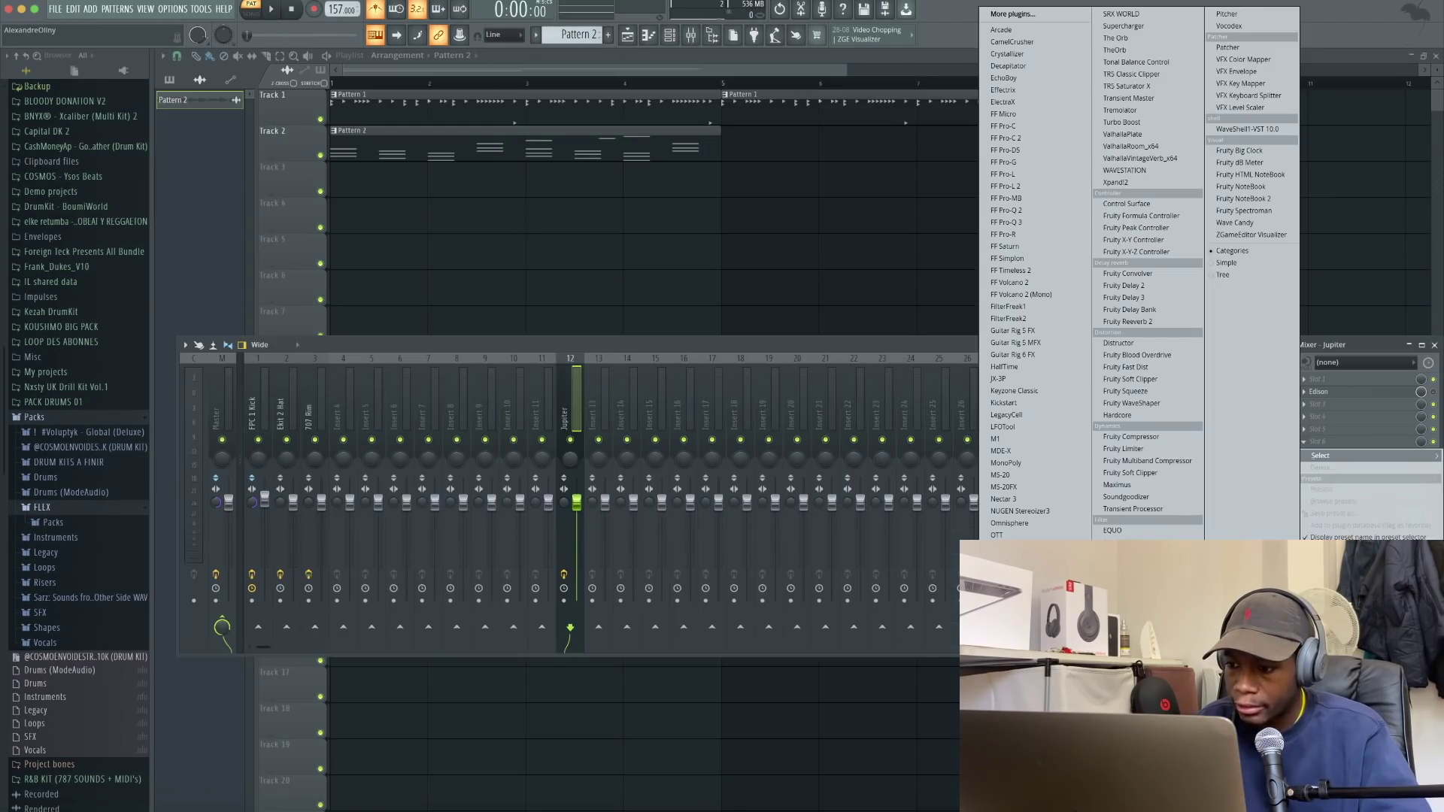
Insert Fruity Chorus in slot 6 and Fruity Convolver in slot 7 of the Jupiter mixer track, auditioning the chords
click(1125, 649)
key(space)
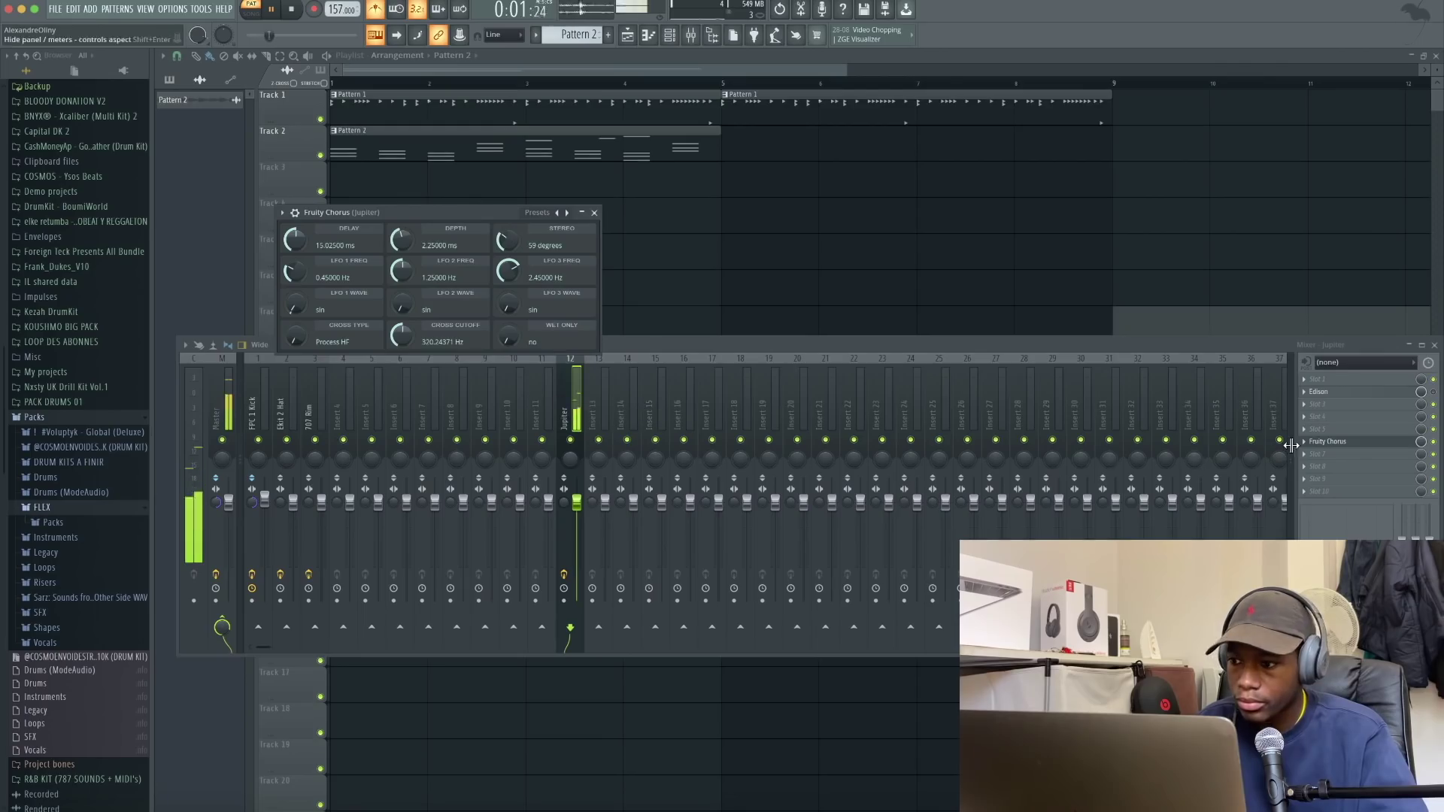
click(1320, 455)
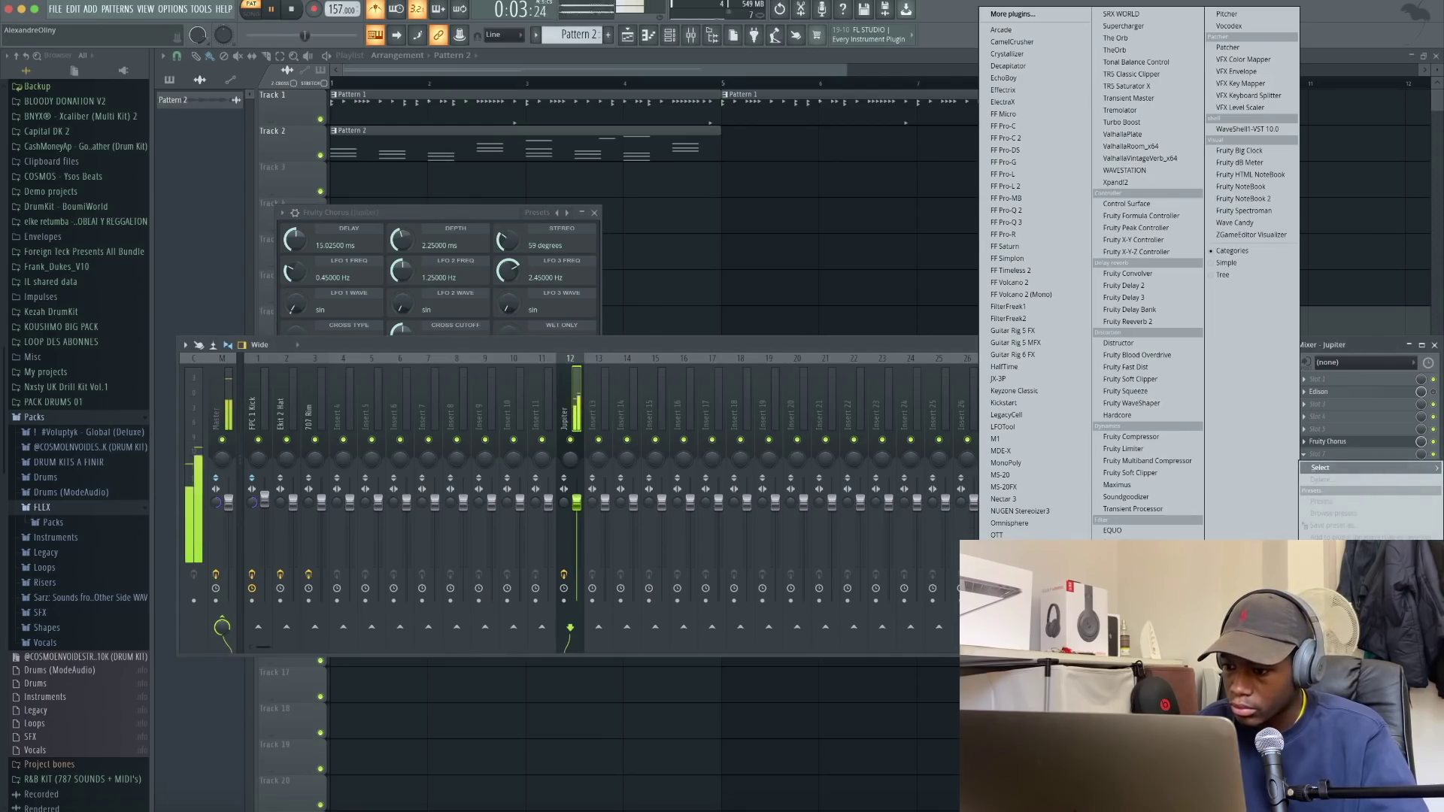
click(676, 359)
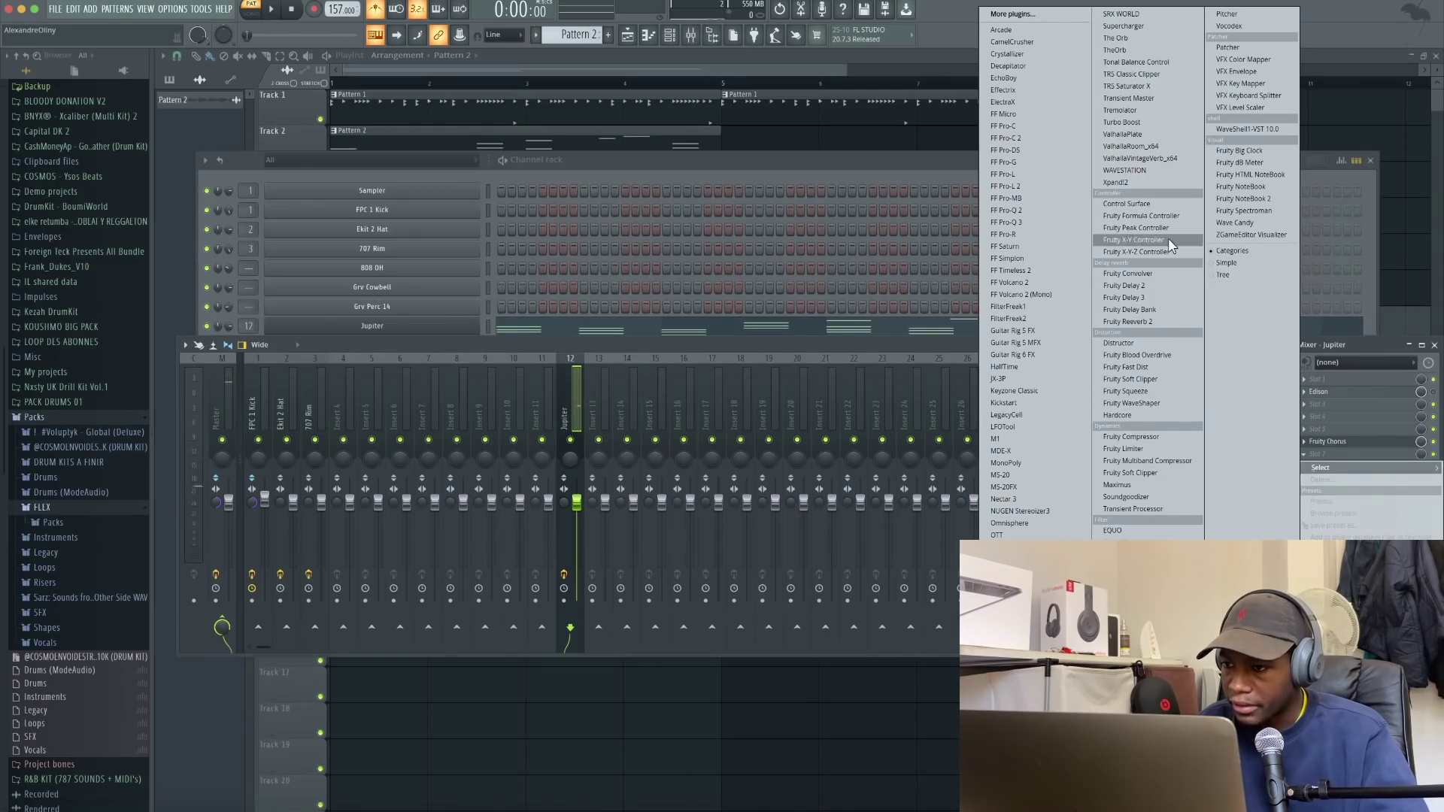
click(1166, 274)
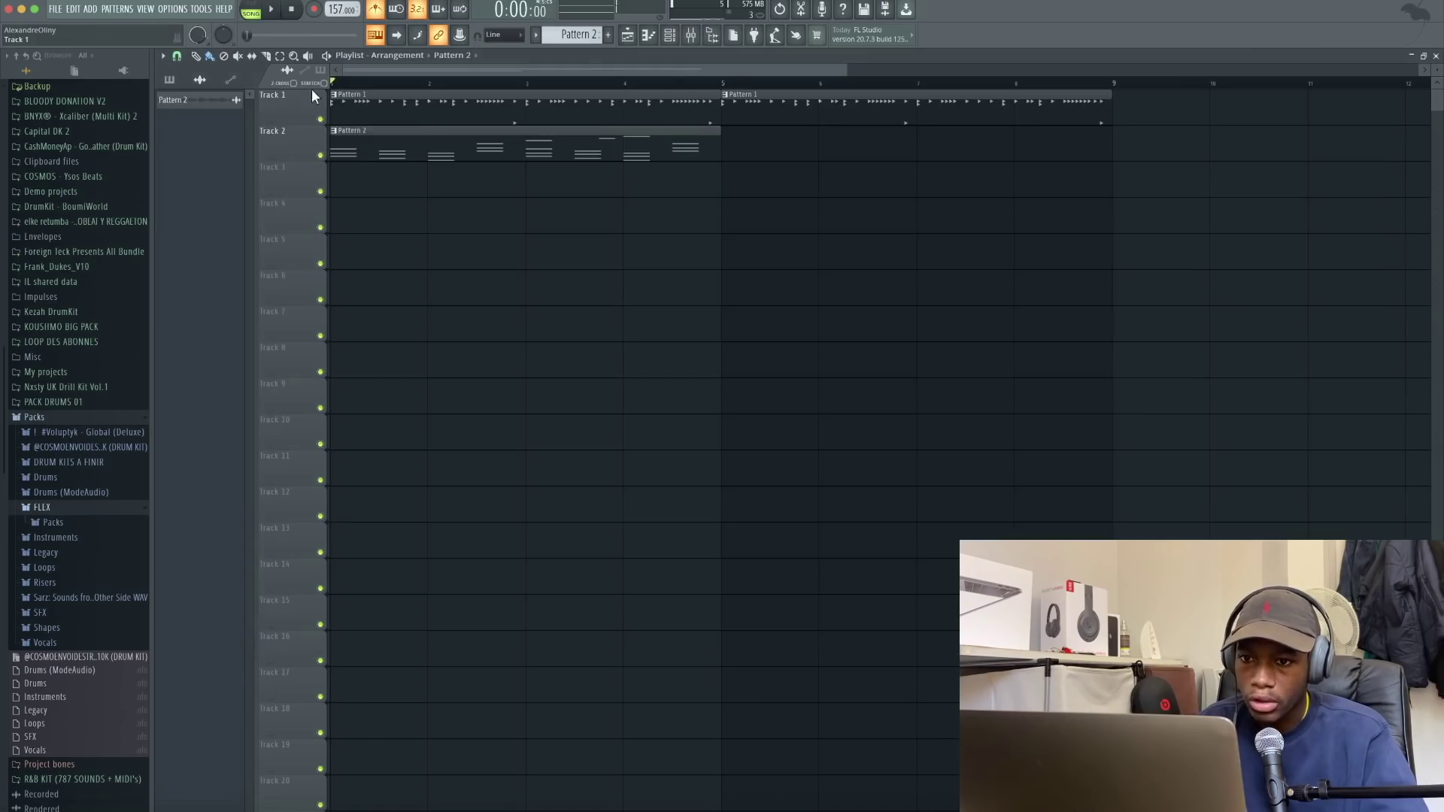
Place a second copy of Pattern 2 on playlist Track 2 and slightly lower the Jupiter mixer track's volume
key(space)
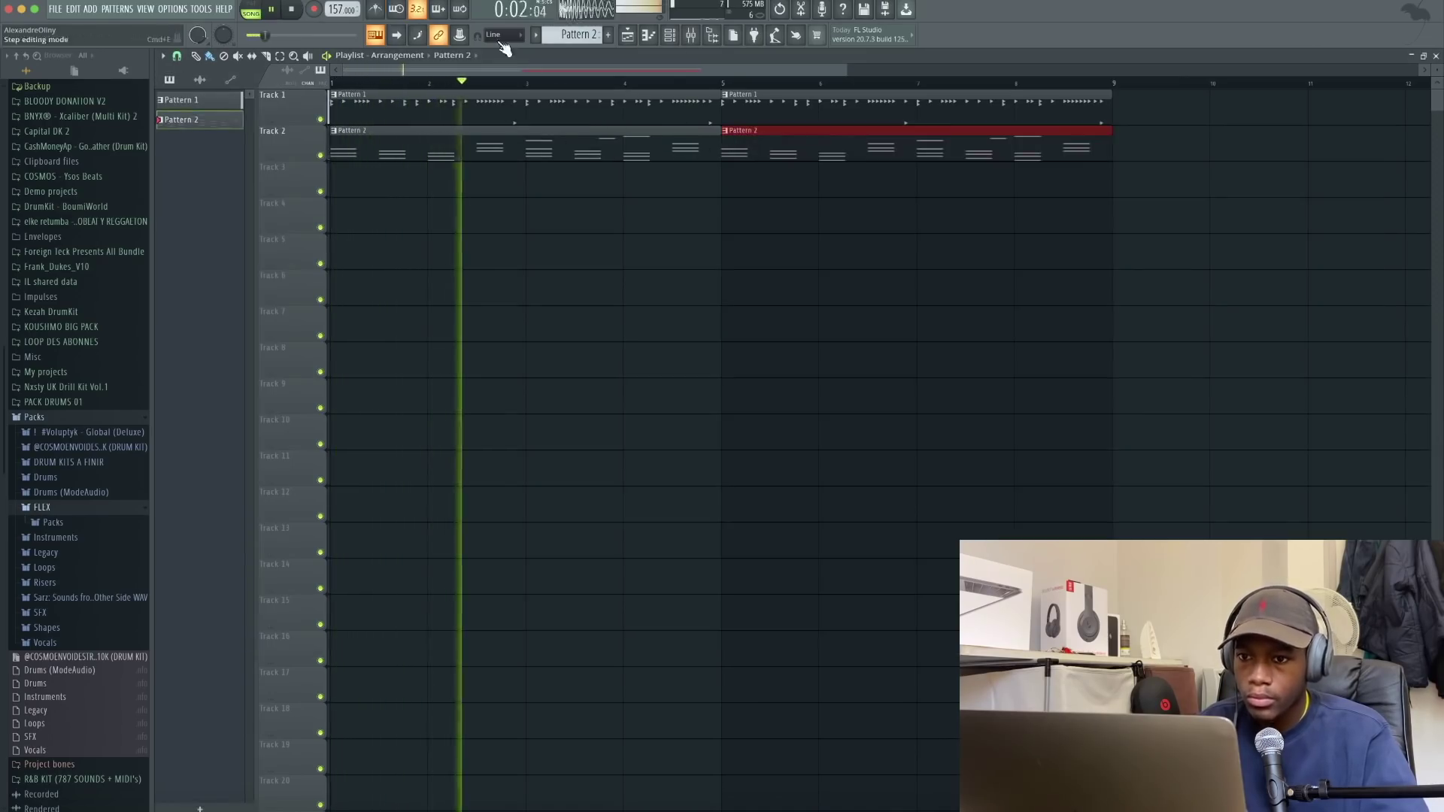
click(690, 35)
drag(577, 502, 577, 518)
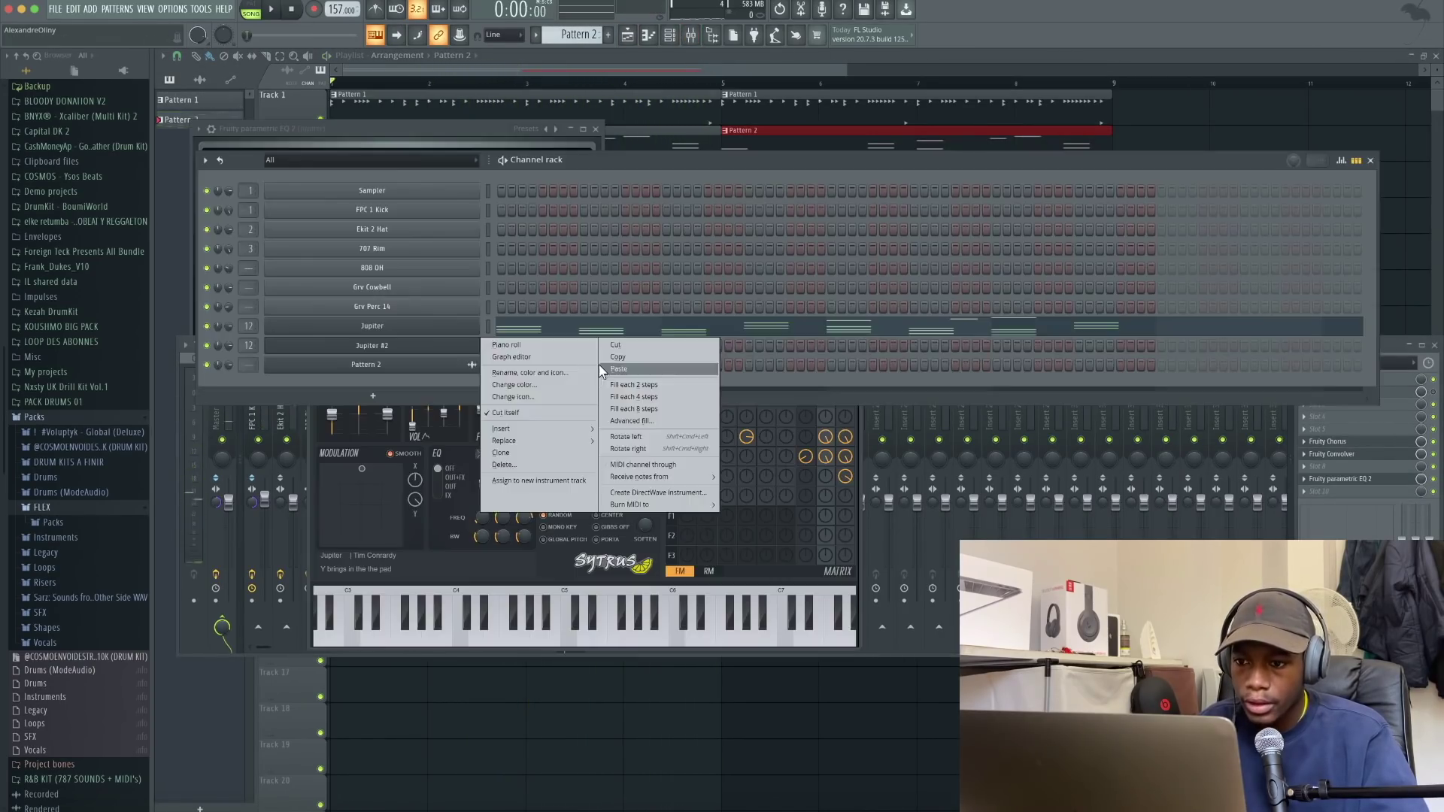
Paste the chords into the Jupiter #2 channel an octave higher with Jupiter muted, and switch its preset to Music box
click(584, 375)
click(207, 326)
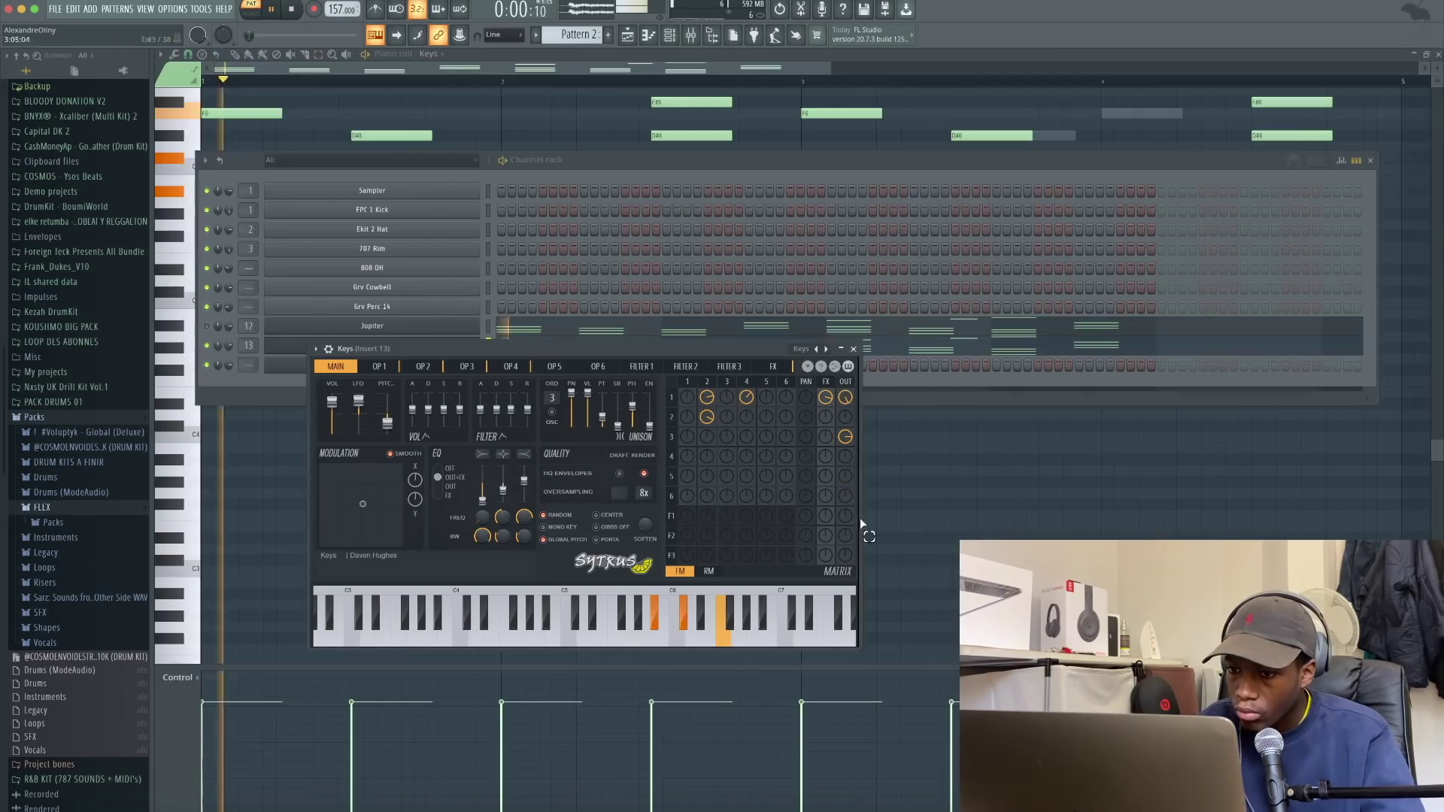
click(828, 349)
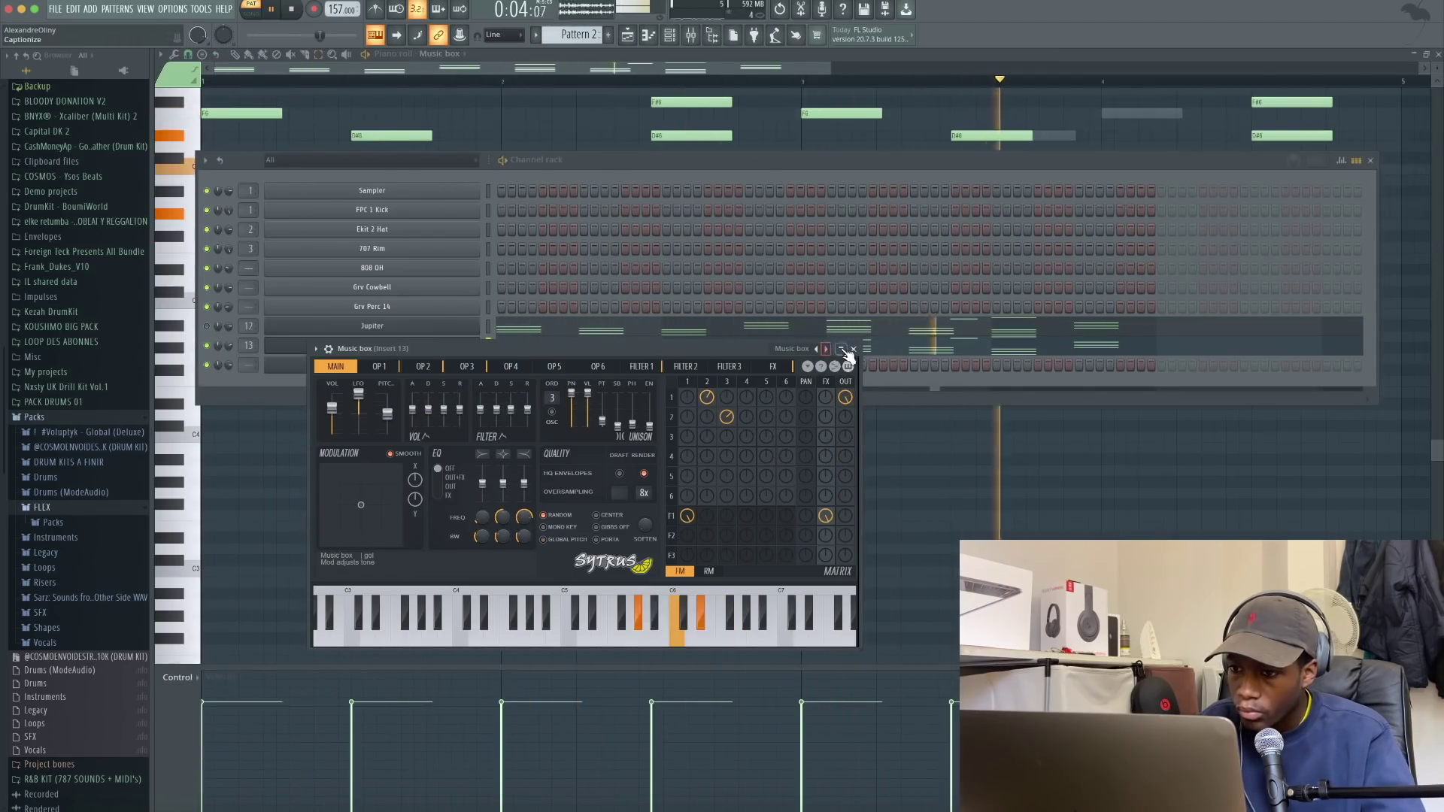
click(852, 348)
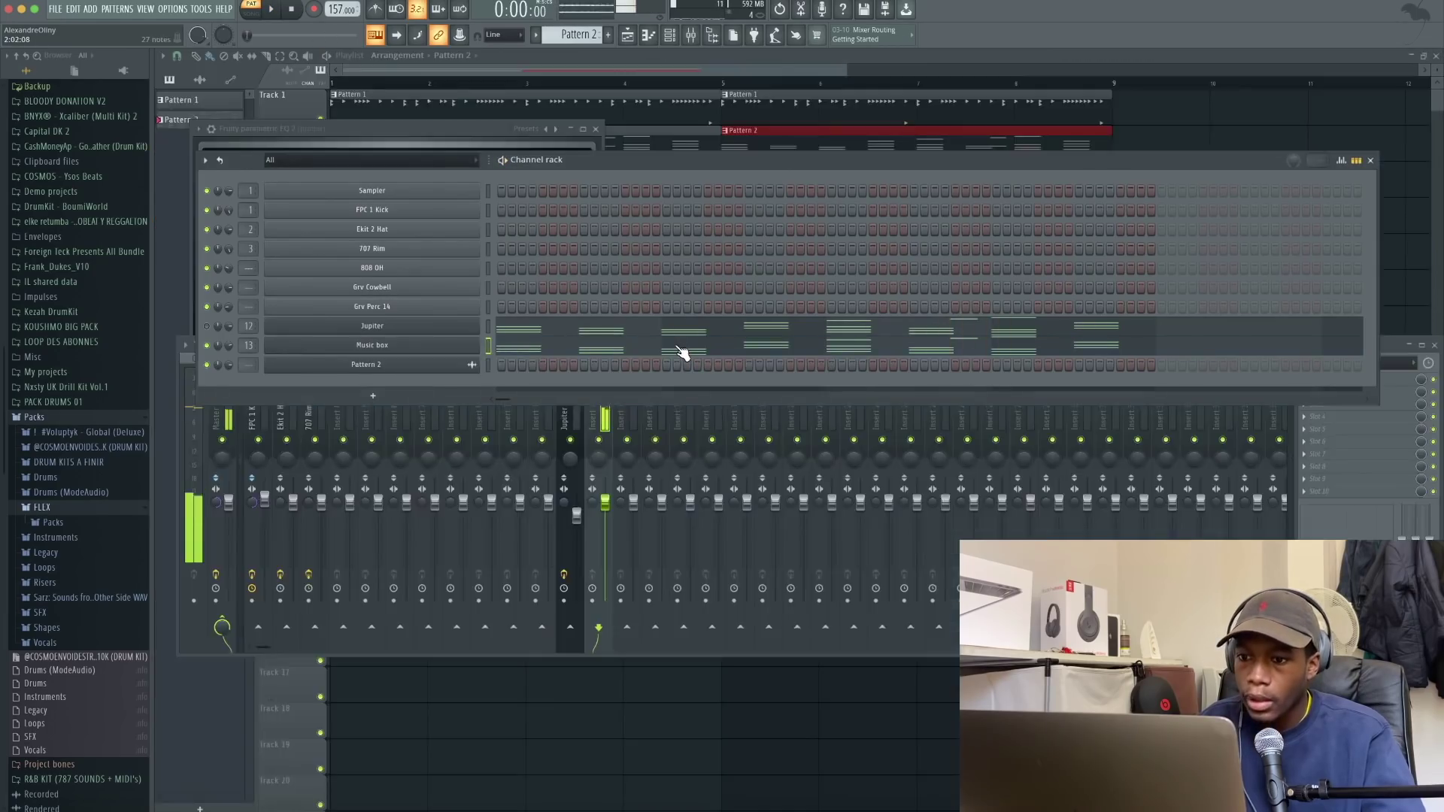
Strum the Music box chords with the piano roll's Strumizer and play them back
click(681, 352)
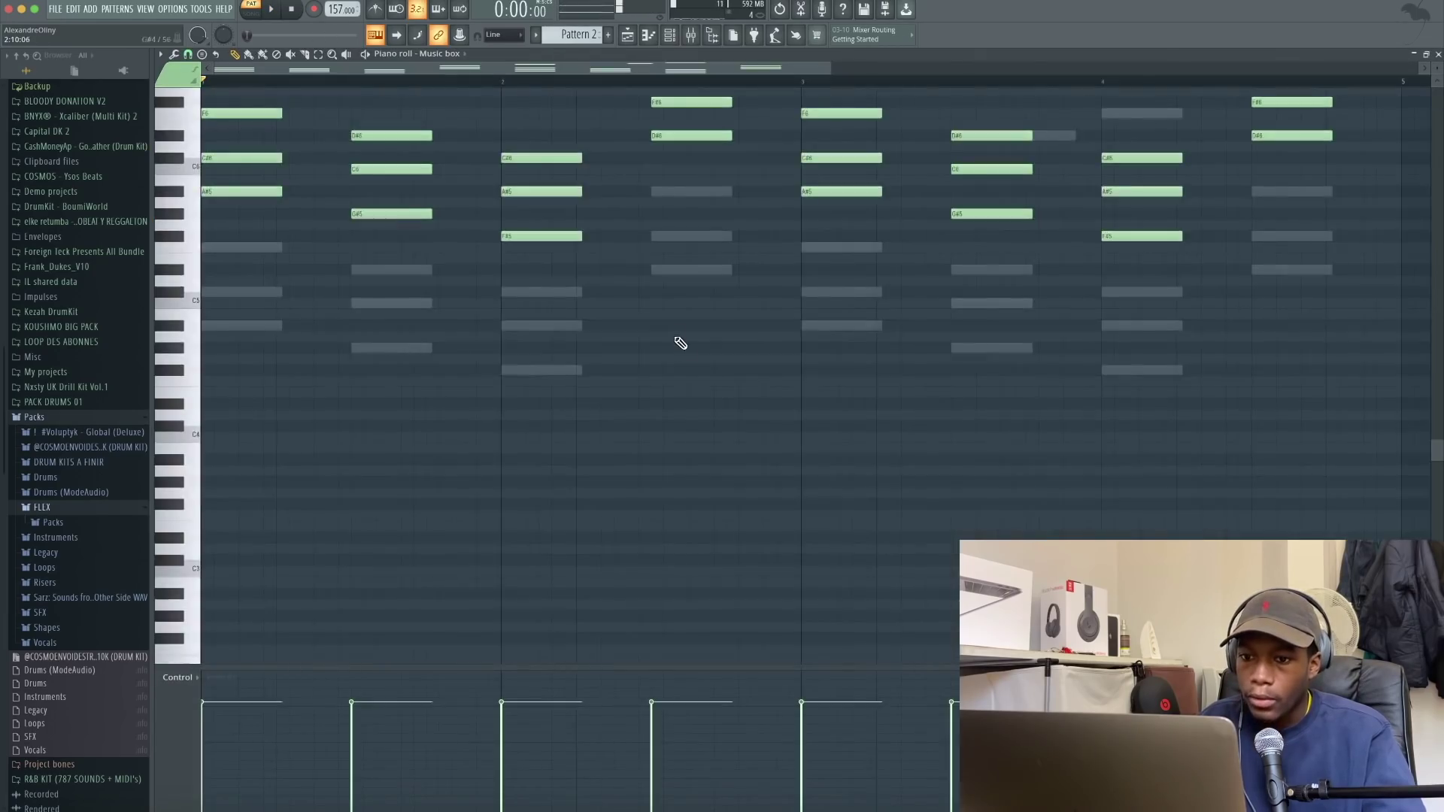
scroll(671, 334, up, 5)
key(alt+s)
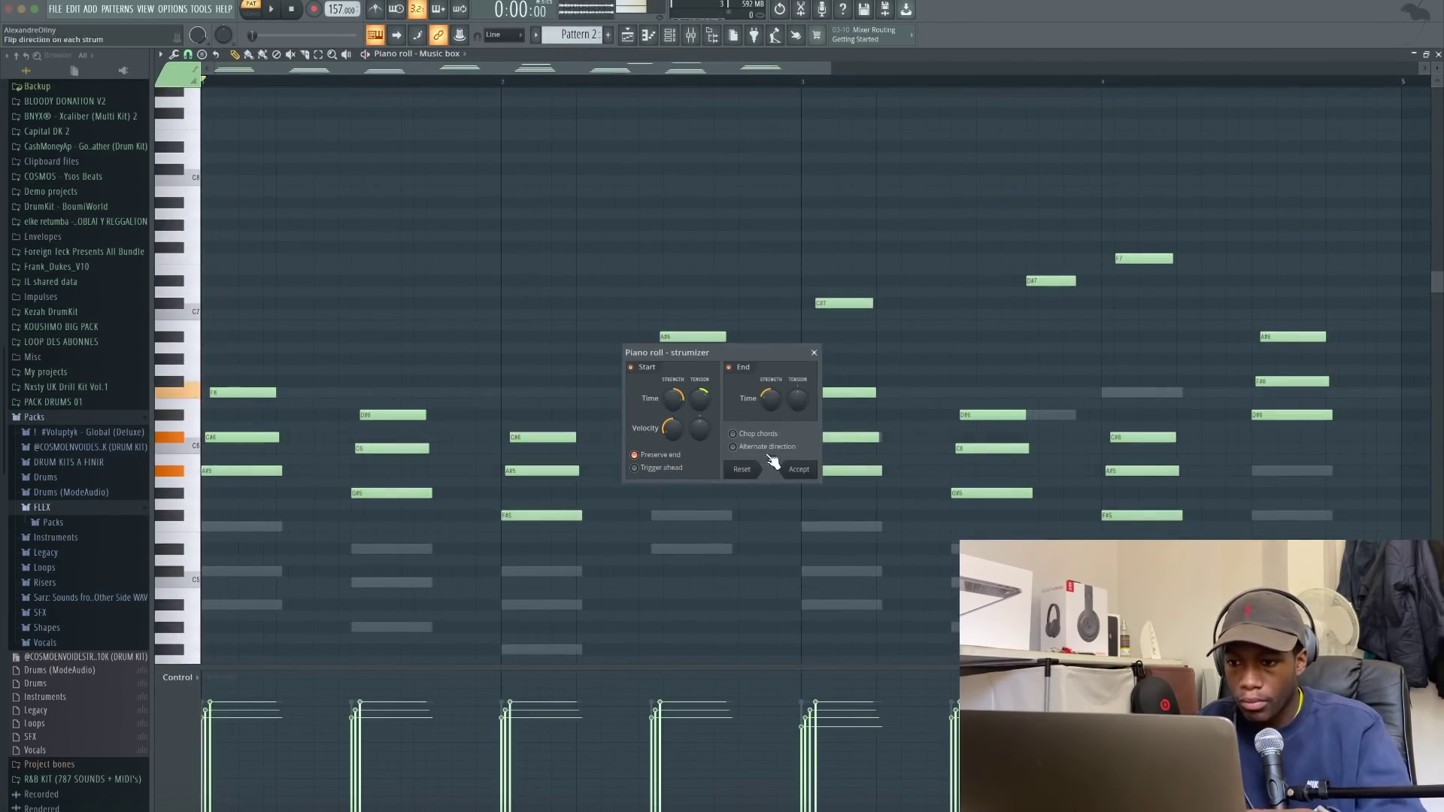
click(793, 470)
key(space)
Draw extra high melody notes between the strummed Music box chords, checking them in playback
mouse_move(355, 348)
mouse_down()
mouse_move(344, 338)
mouse_move(373, 351)
mouse_move(347, 344)
mouse_move(338, 359)
mouse_up()
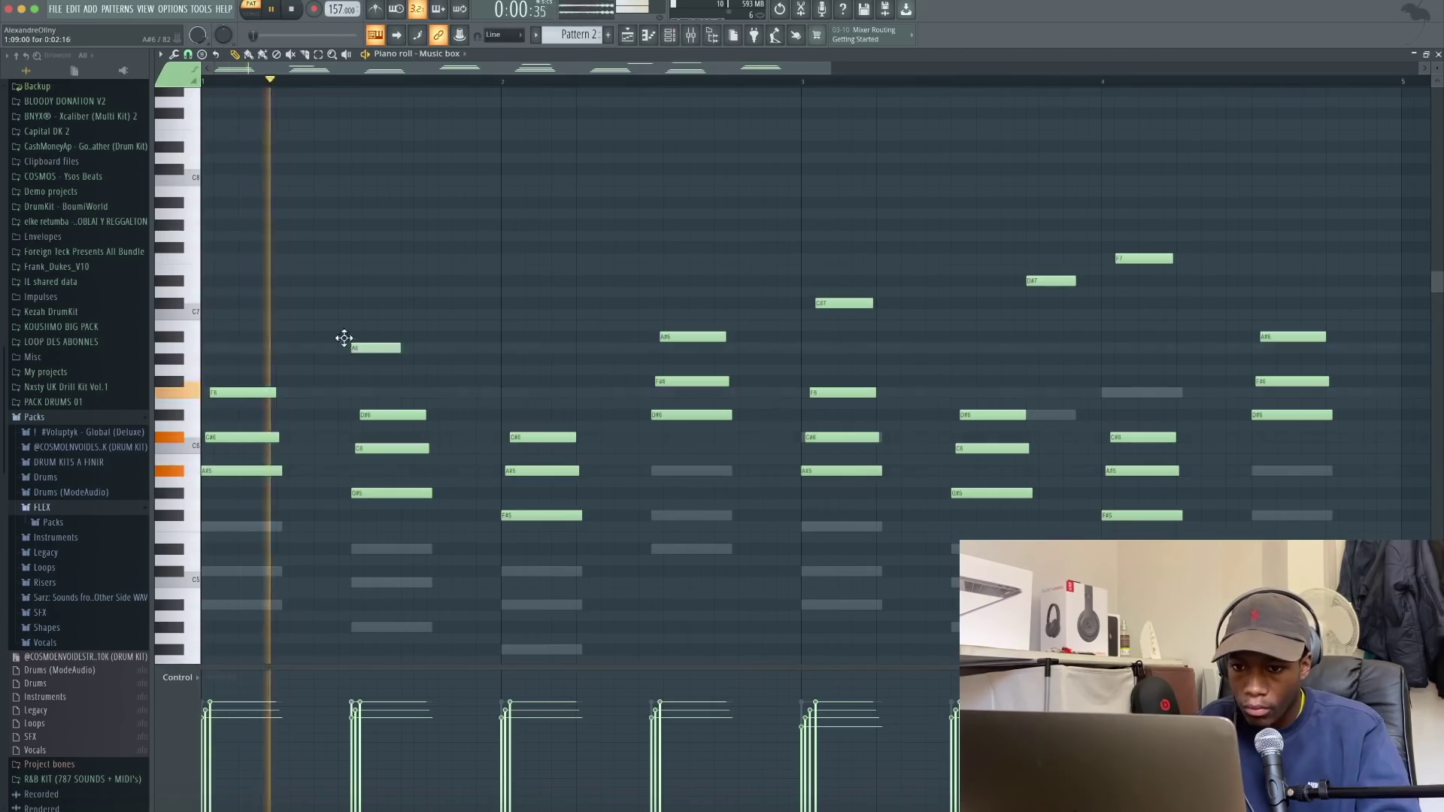
key(space)
key(space)
key(space)
key(space)
key(space)
click(571, 349)
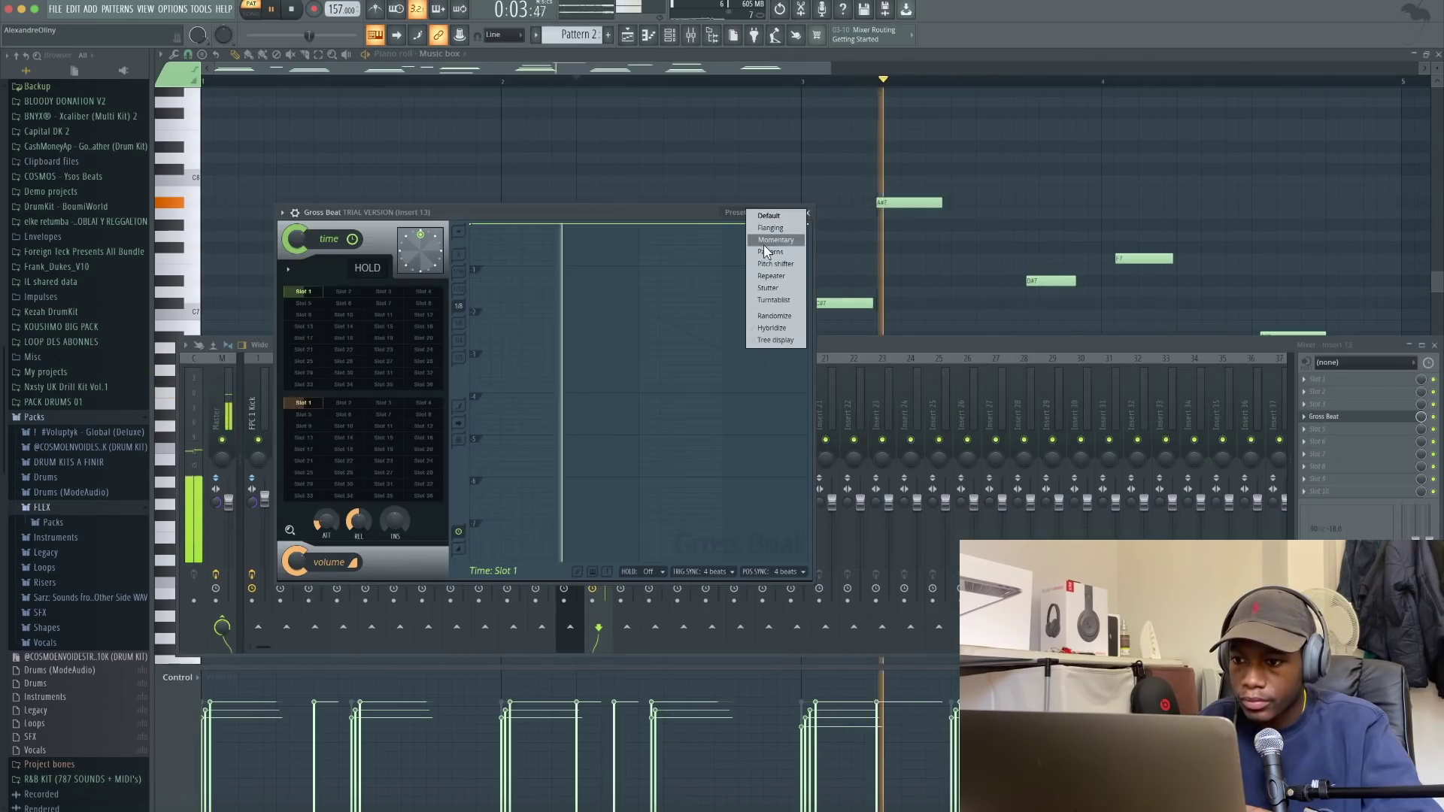
Load the Momentary preset in Gross Beat in slot 4 of the Music box mixer track
click(764, 241)
key(space)
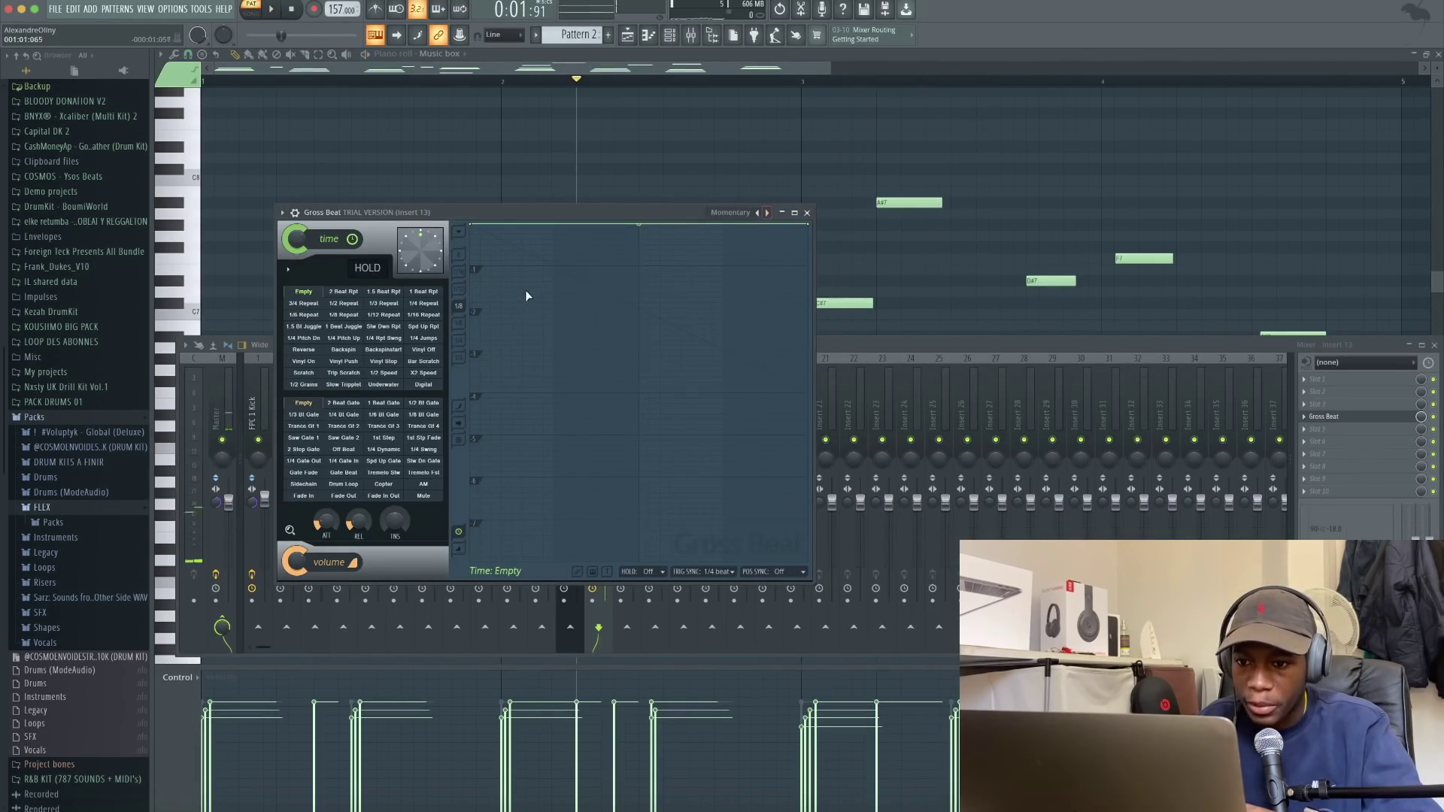
Apply Gross Beat's 1/2 Speed time effect at a reduced time mix and lower the Music box track's fader during playback
click(384, 373)
key(space)
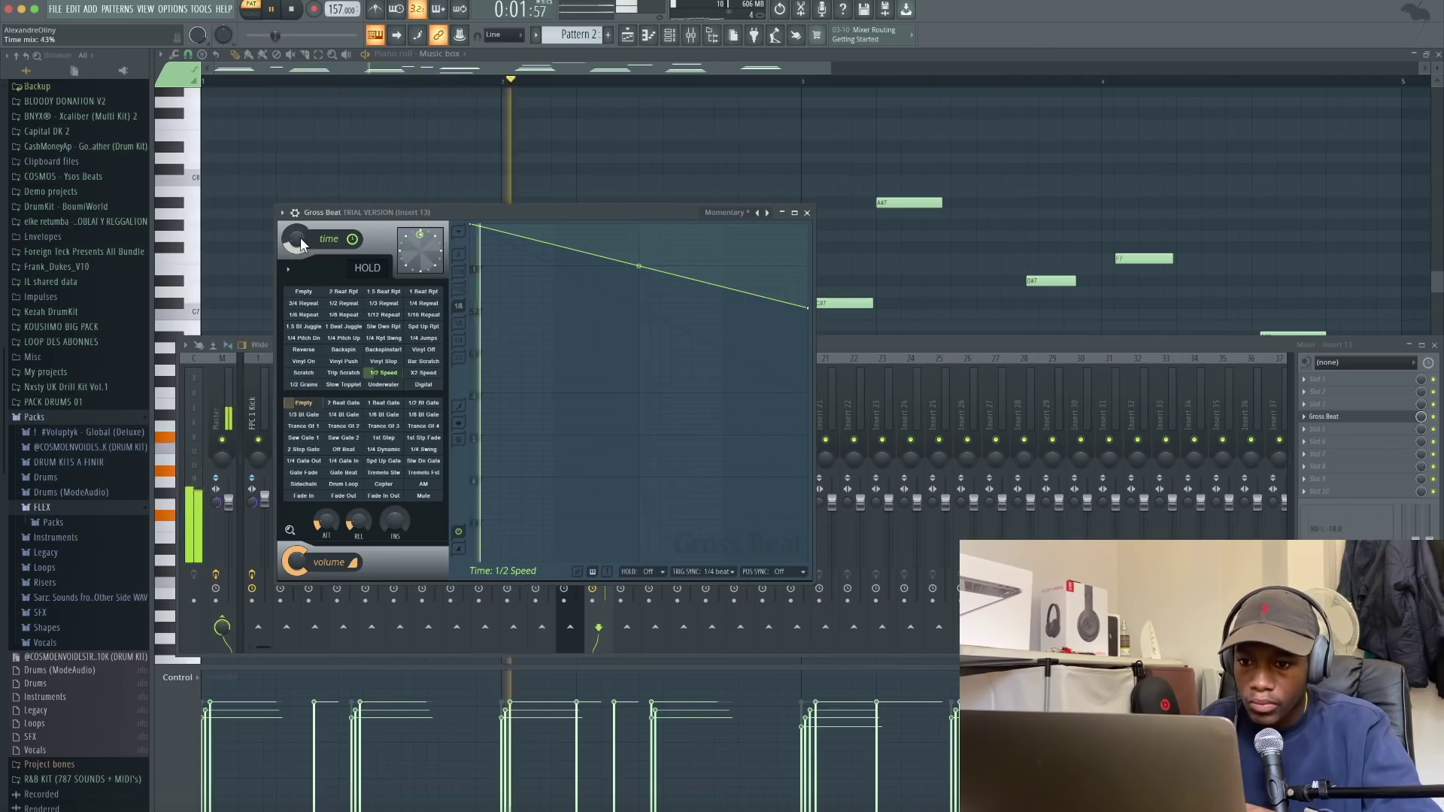
click(807, 212)
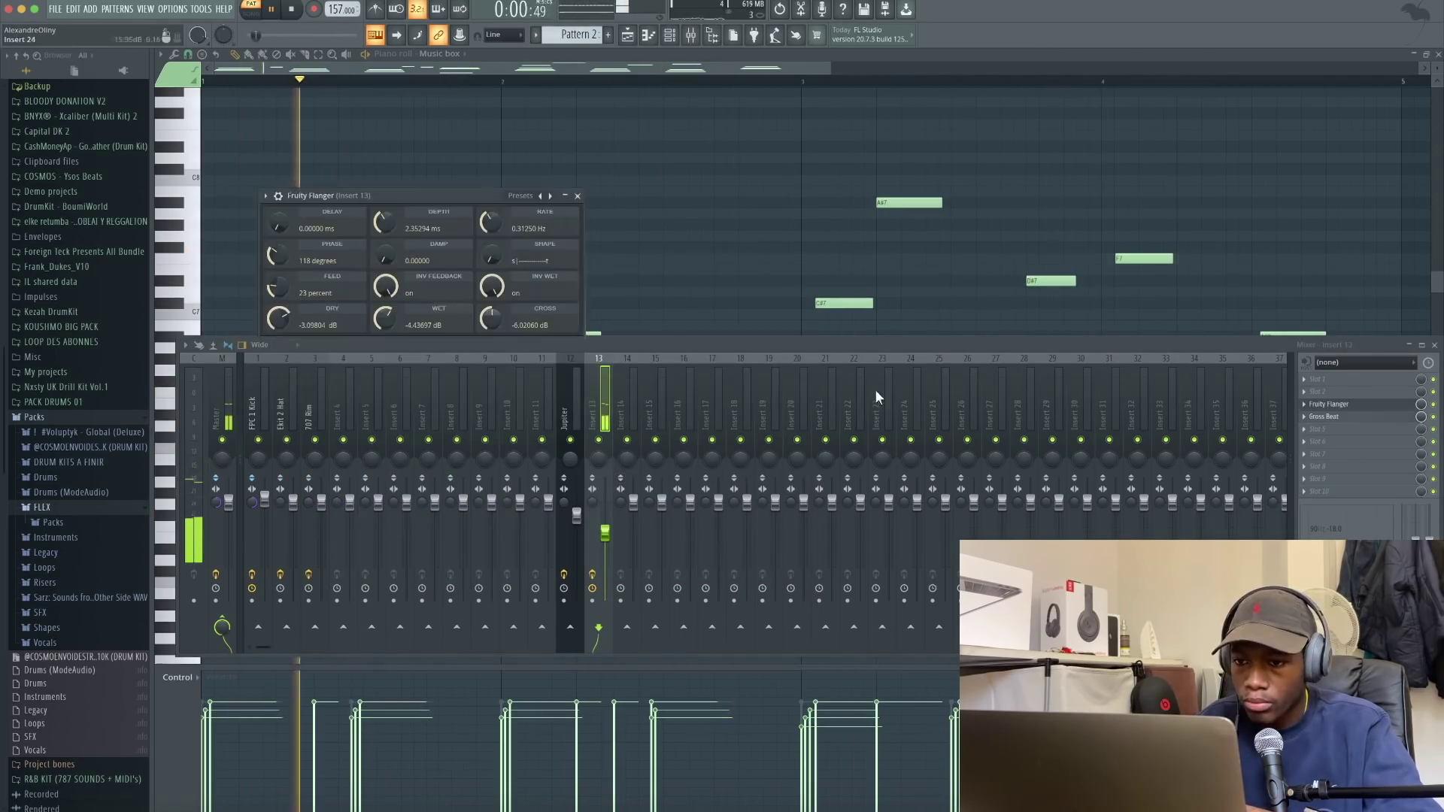
drag(605, 546, 605, 574)
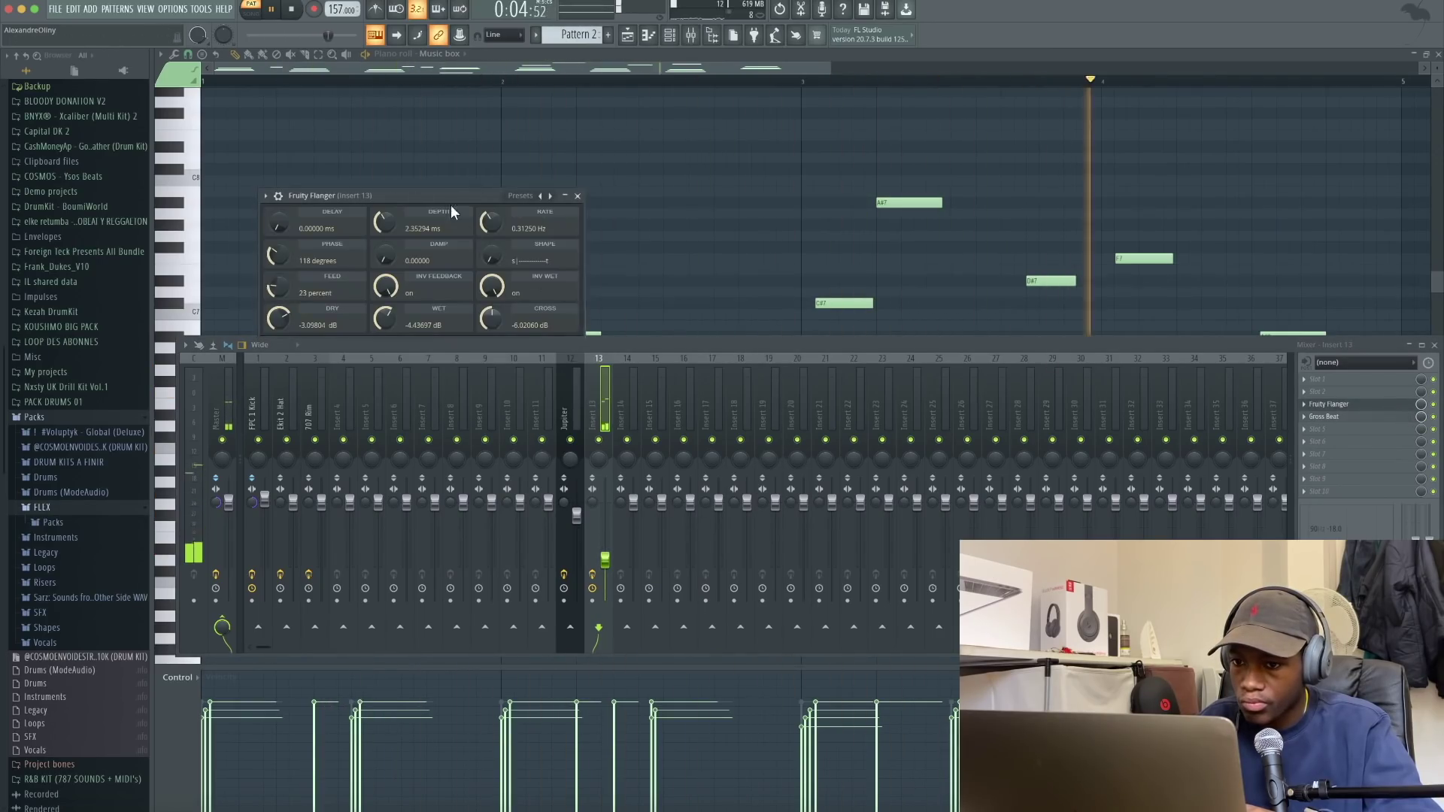
Load Fruity Flanger's Bad Leslie preset on the Music box track and reduce the mix level of the Gross Beat slot
click(550, 196)
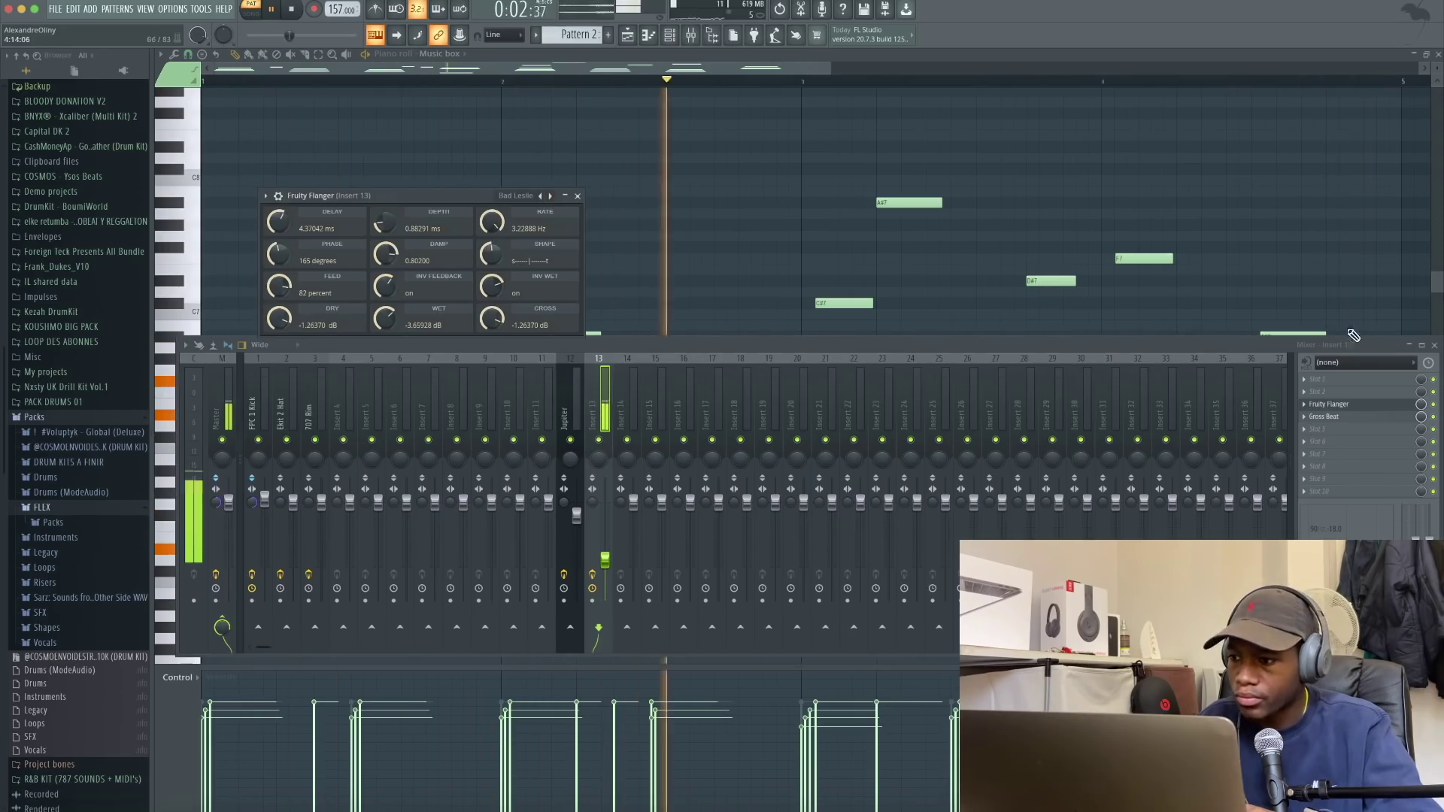
drag(1420, 416, 1420, 450)
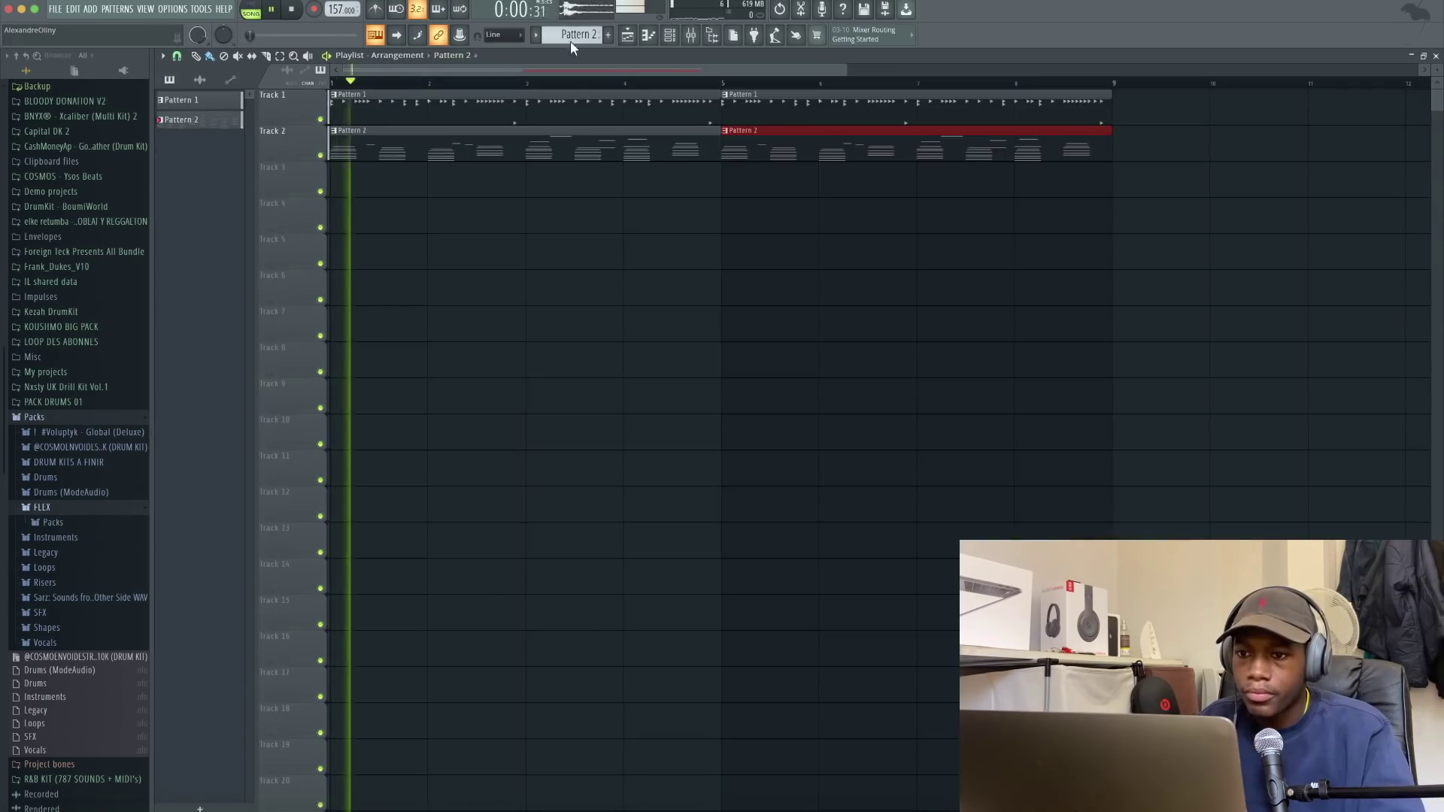
Add a FLEX channel with the Whistle preset and adjust its reverb mix while trying out notes
click(670, 35)
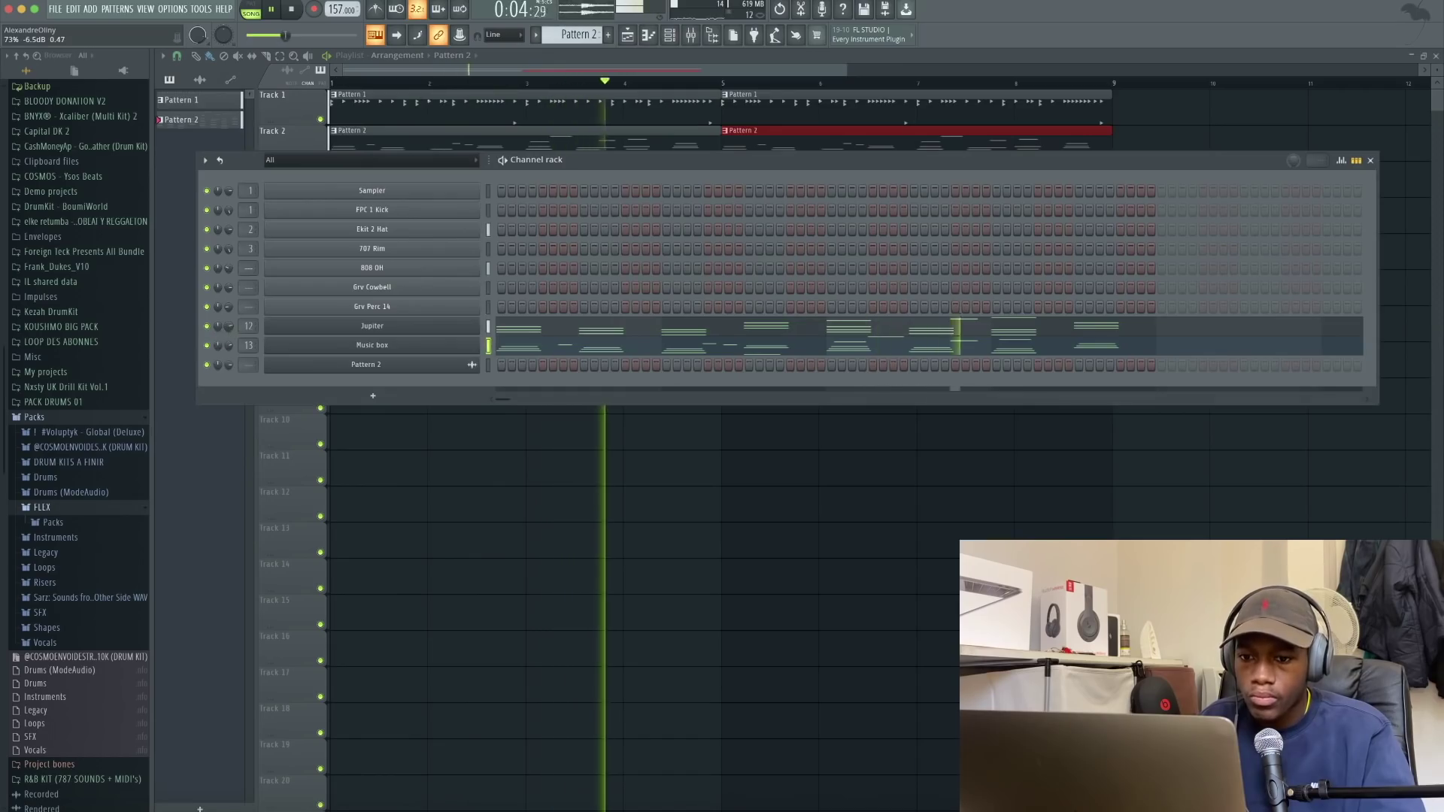
click(457, 224)
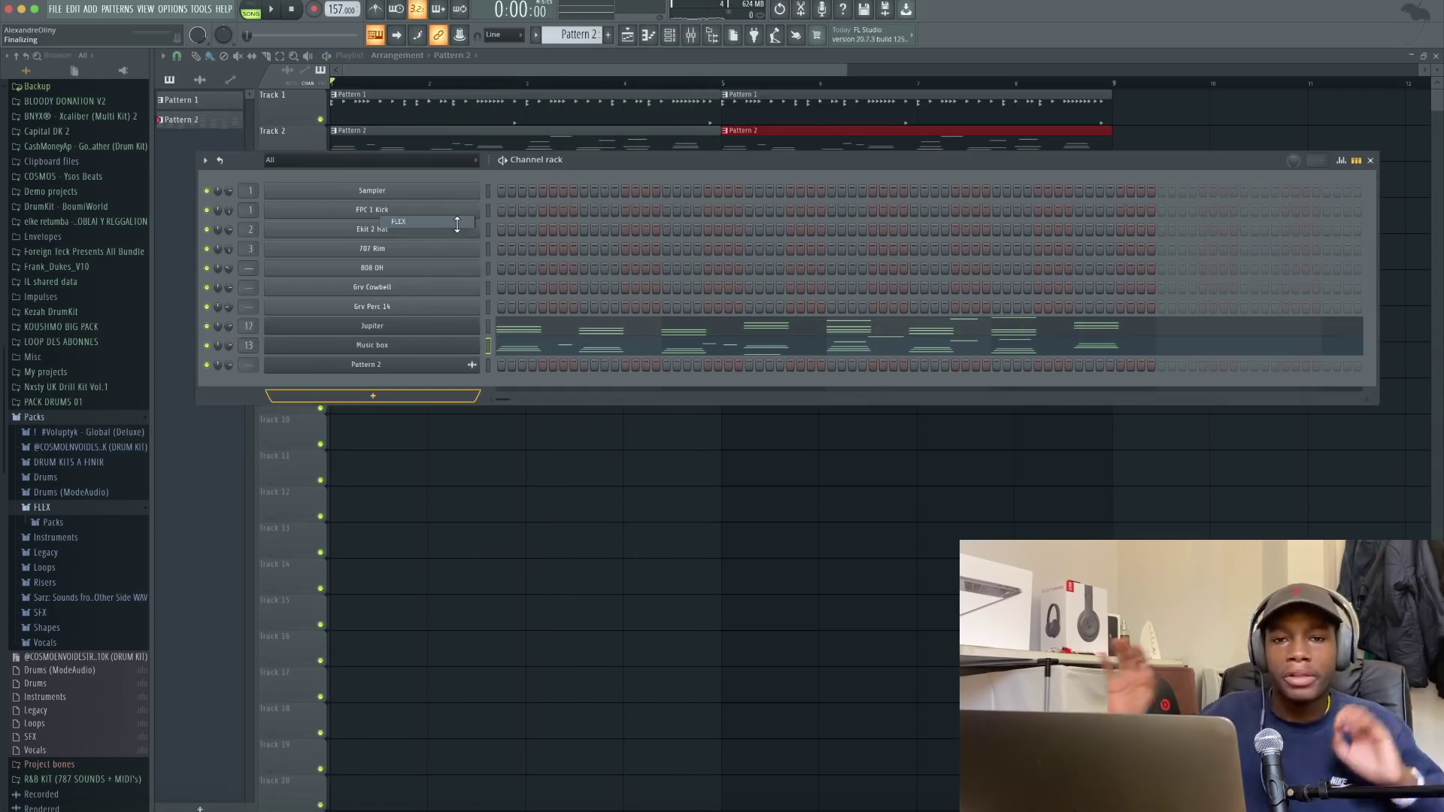
drag(276, 173, 457, 188)
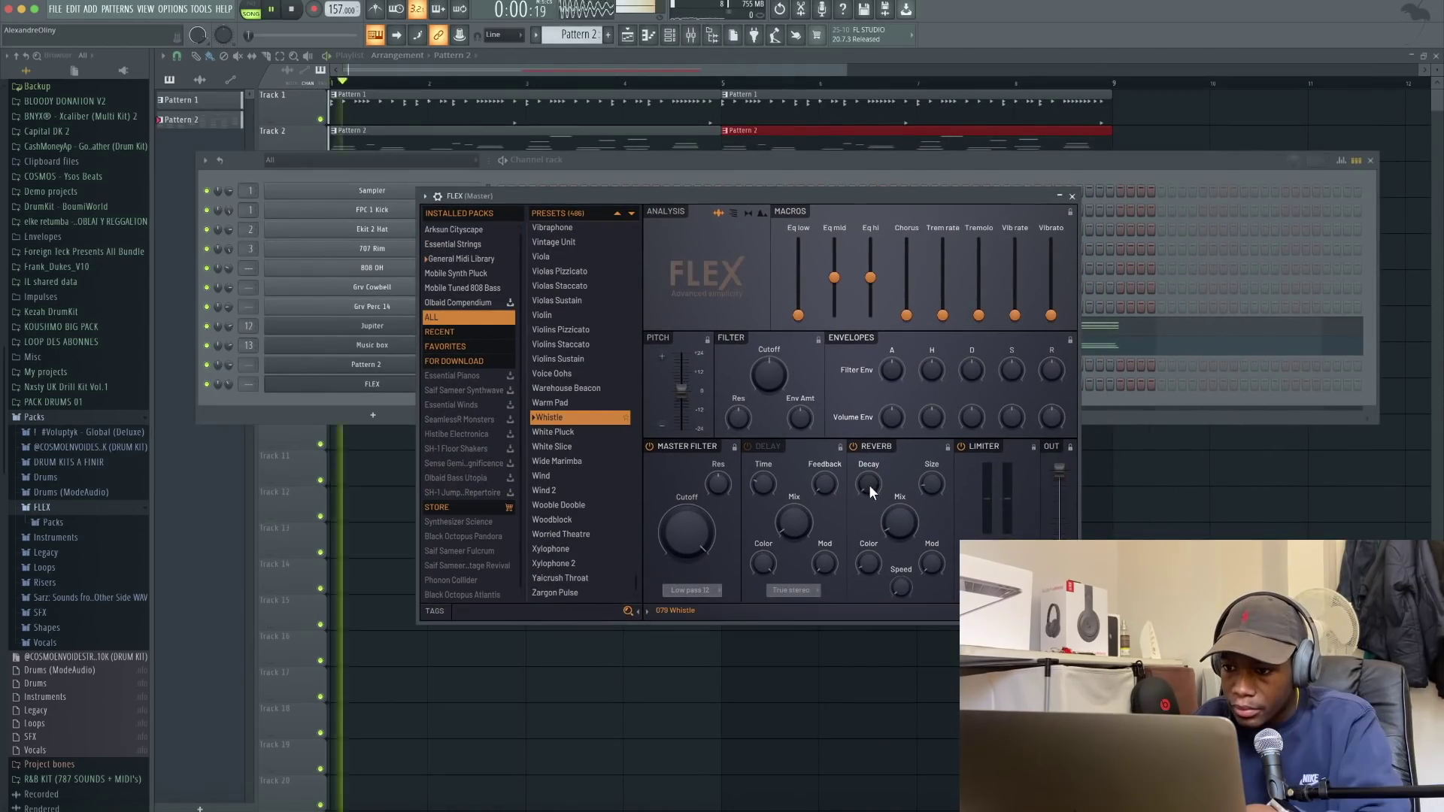
drag(899, 522, 900, 511)
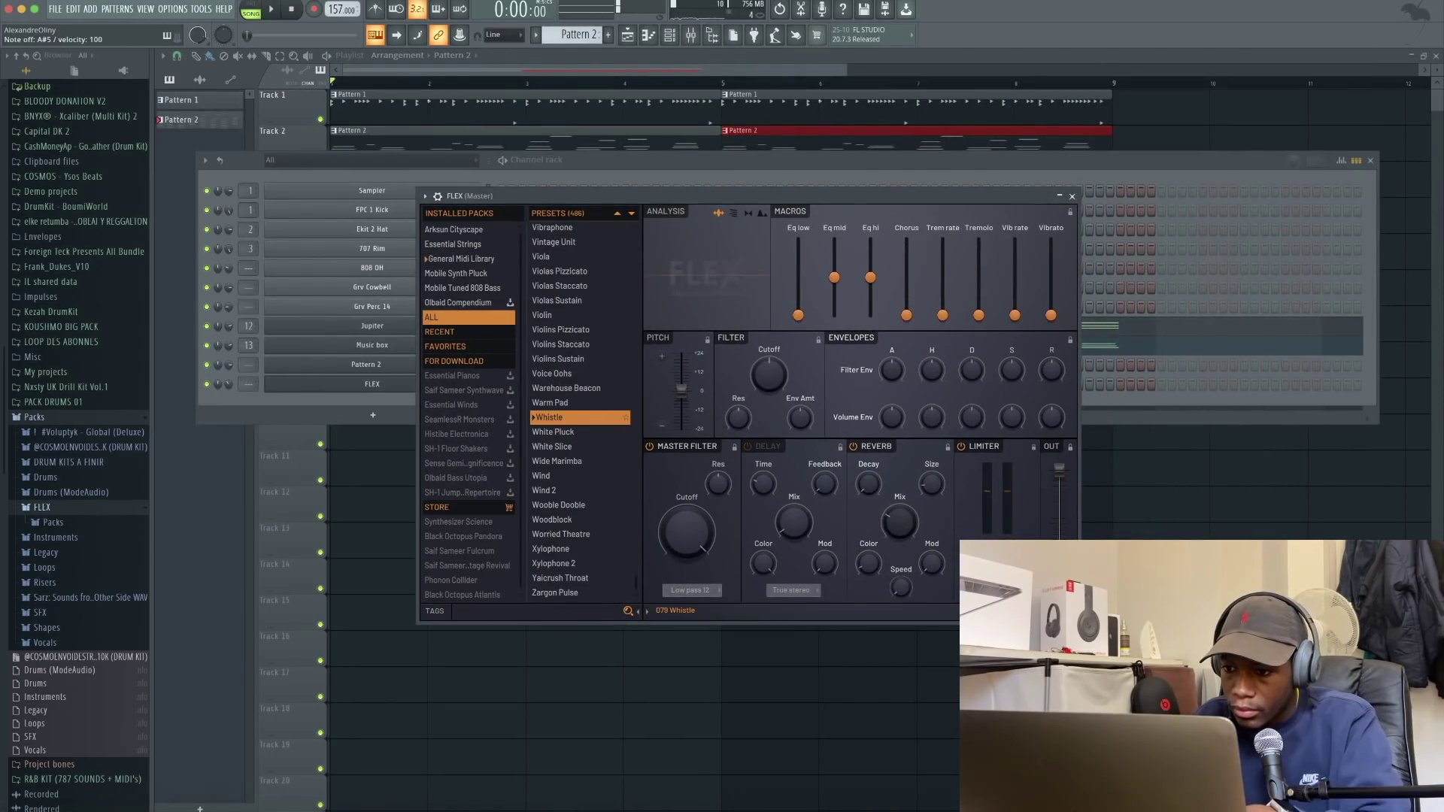
key(space)
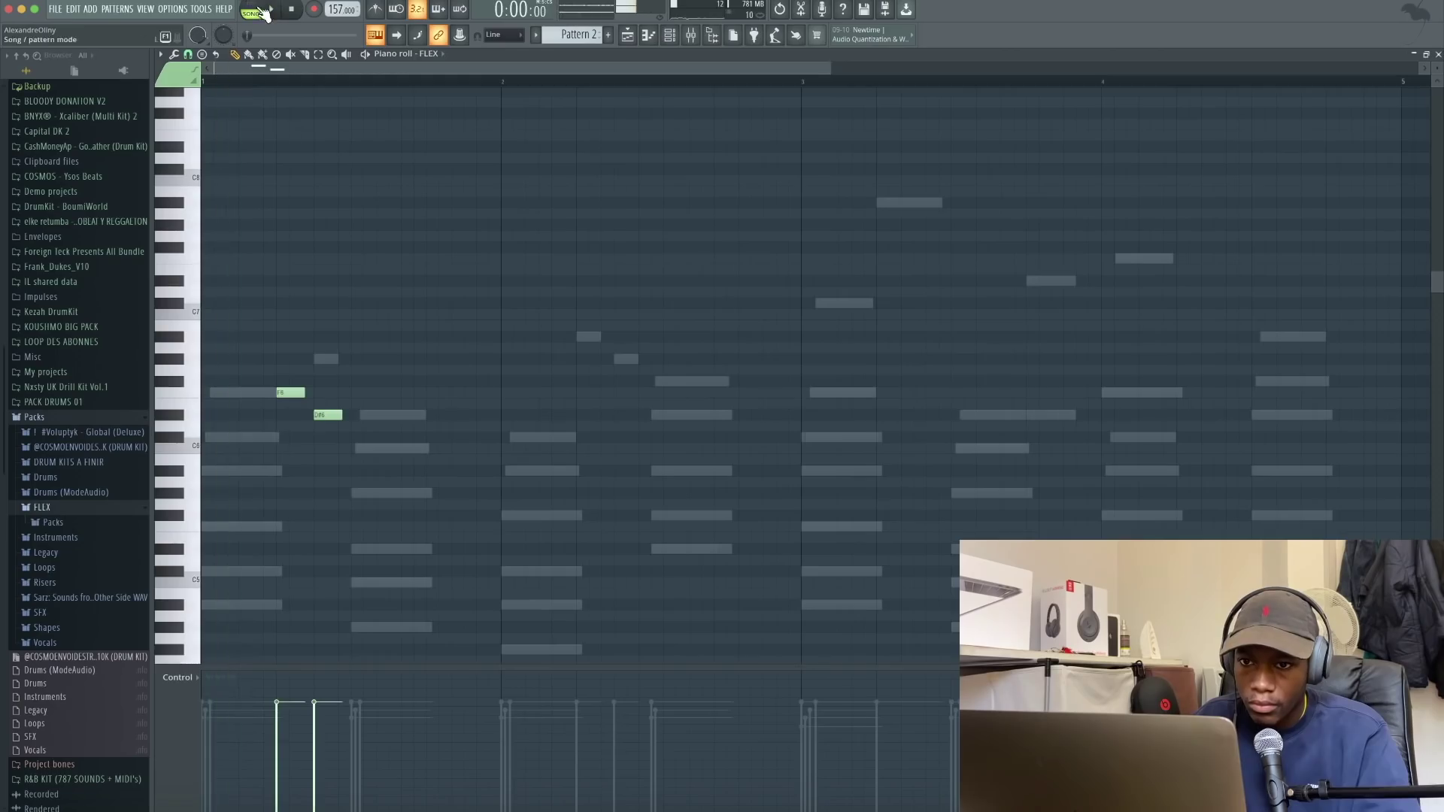
Draw the whistle phrase F6, D#6, C#6 and F#6, F6, D#6 across bars 1 and 2, lengthening the last note of each group
click(259, 11)
drag(379, 438, 467, 437)
key(space)
drag(595, 380, 588, 380)
drag(688, 381, 606, 390)
key(space)
key(space)
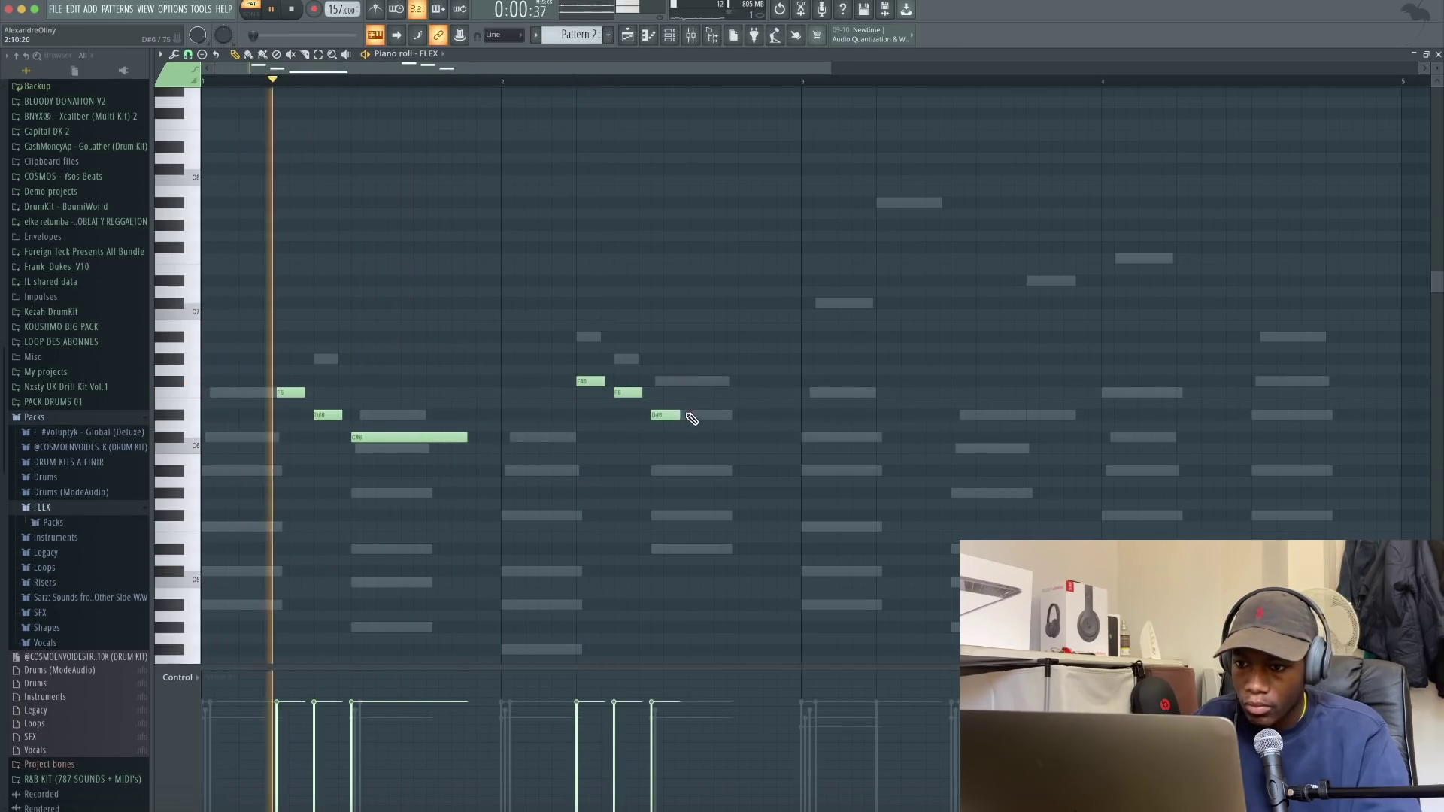
drag(679, 415, 754, 415)
Duplicate the whistle phrase into bars 3 and 4, add an A#6 at the start of bar 3, and repitch the copied notes
key(ctrl+a)
key(ctrl+b)
key(space)
click(826, 341)
key(space)
drag(907, 338, 846, 346)
key(space)
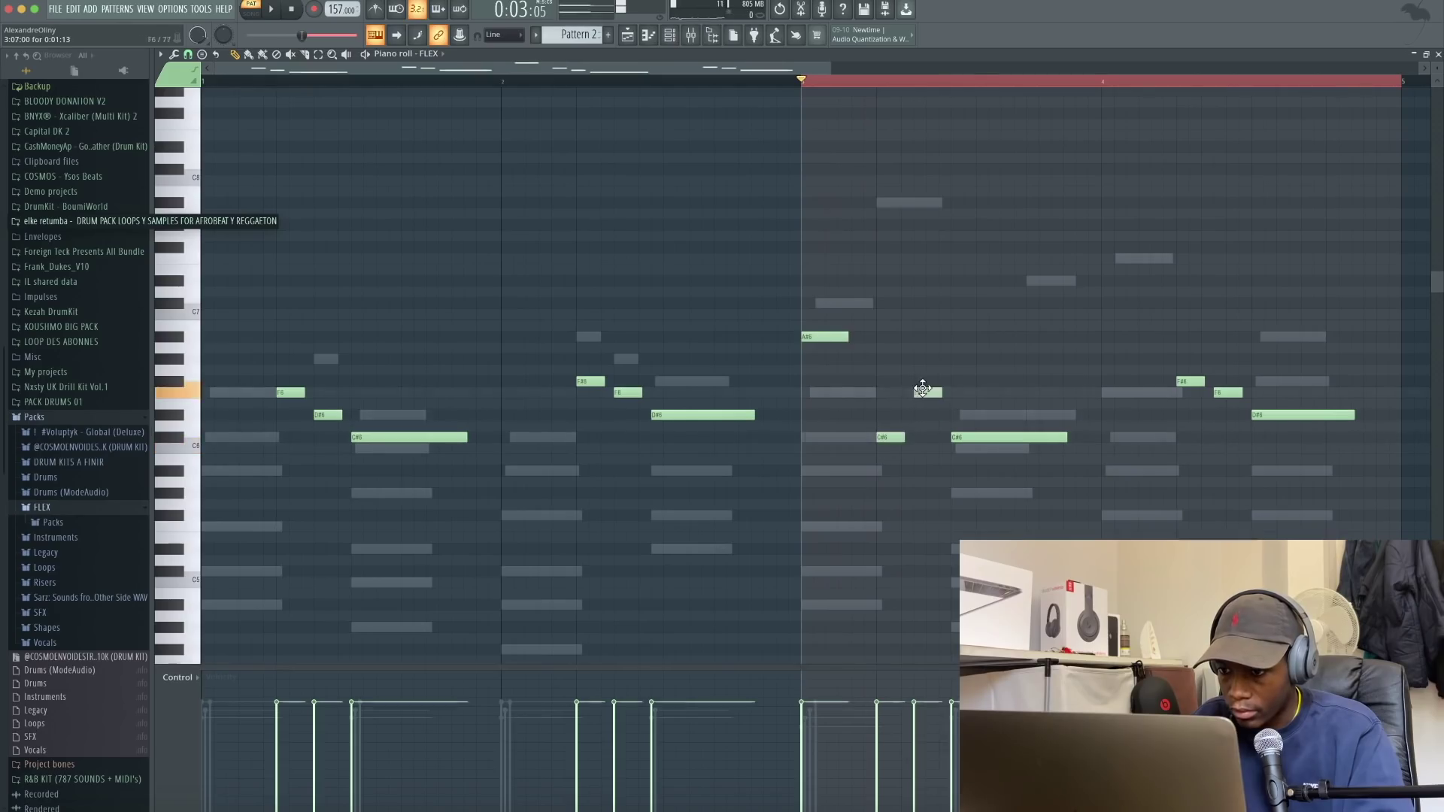
key(space)
key(space)
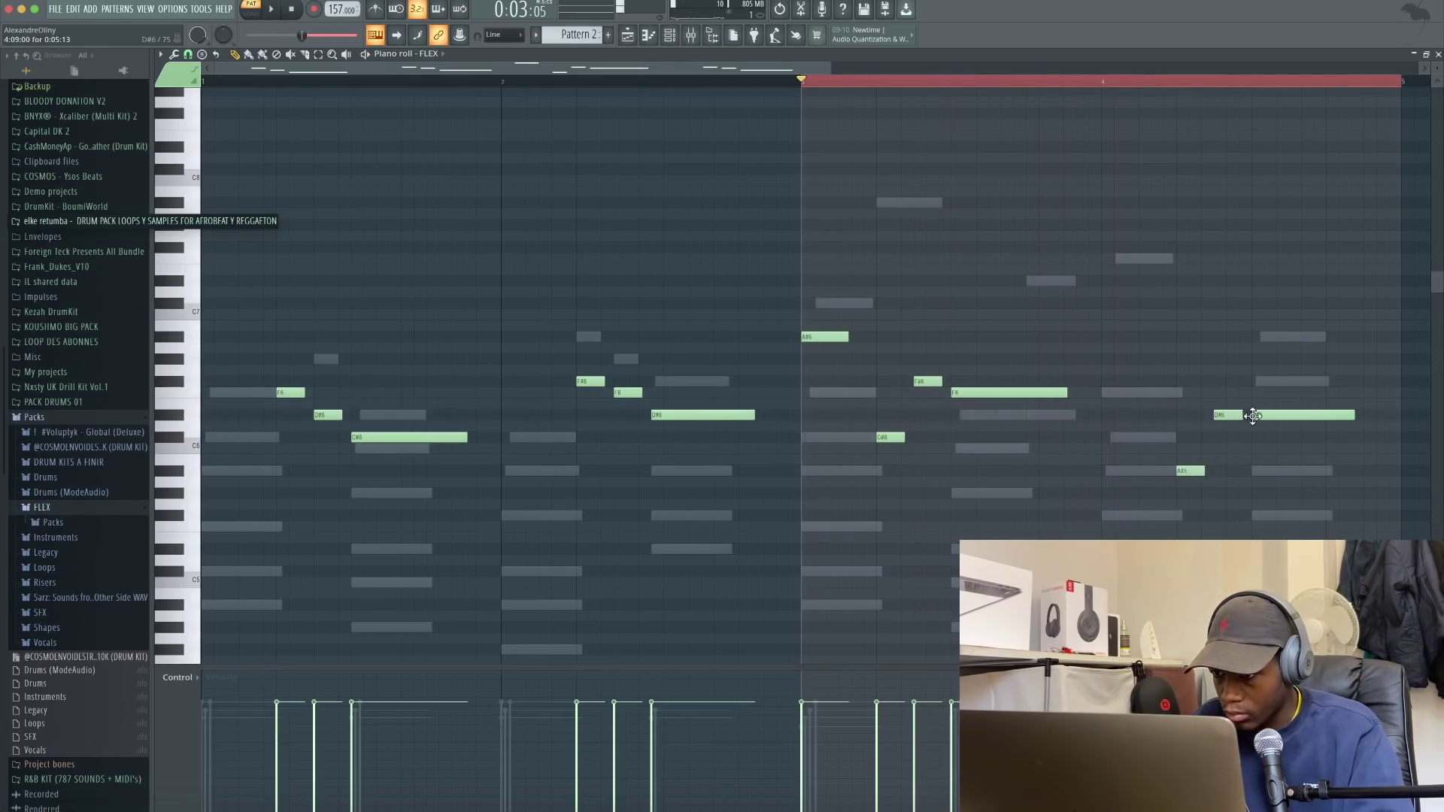
Set up a second FLEX channel with the Bowed Glass preset and the same melody, and lower its channel volume during playback
key(space)
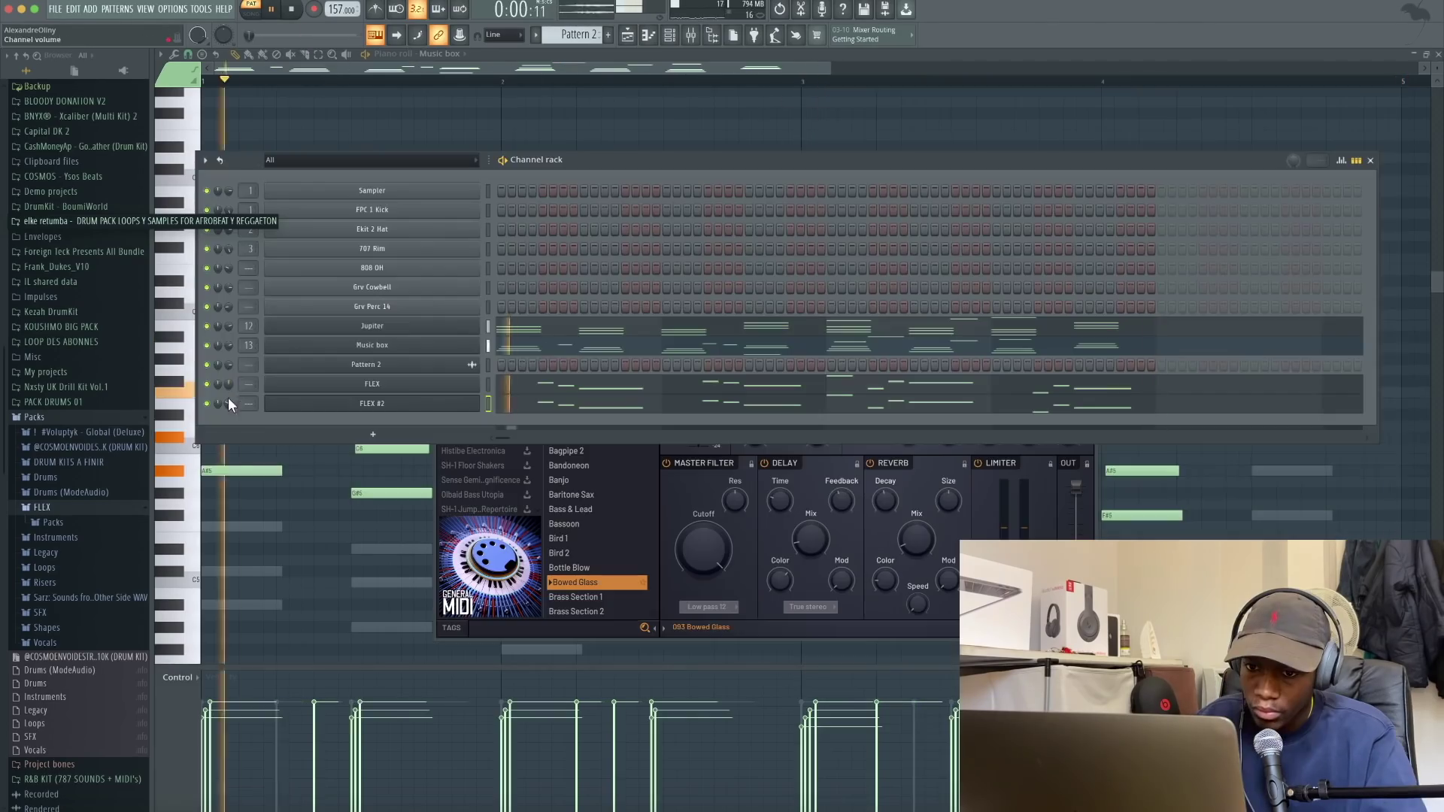
drag(229, 403, 228, 428)
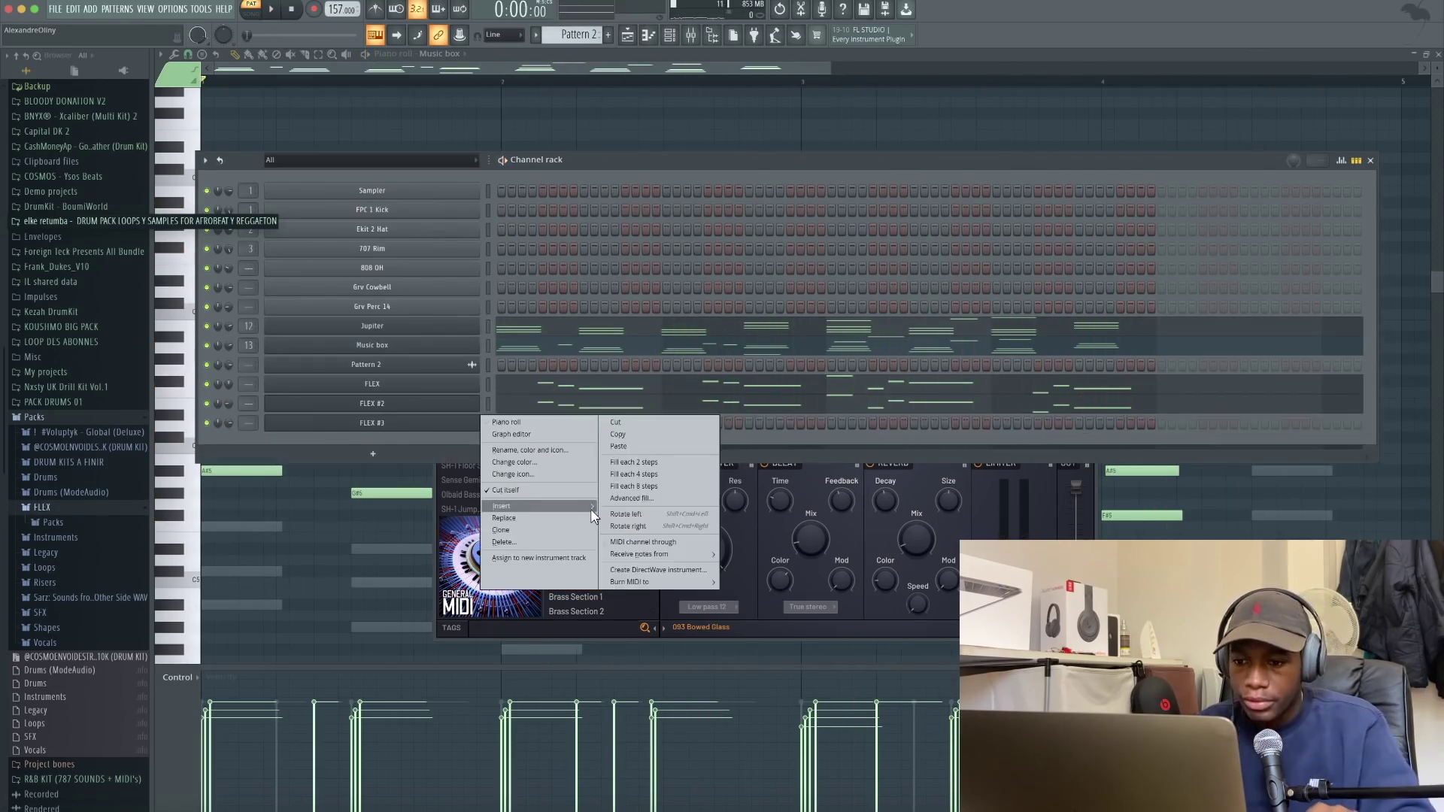
Replace the third FLEX channel with FL Keys and put the chords into bars 1 and 2 of its piano roll
mouse_move(579, 517)
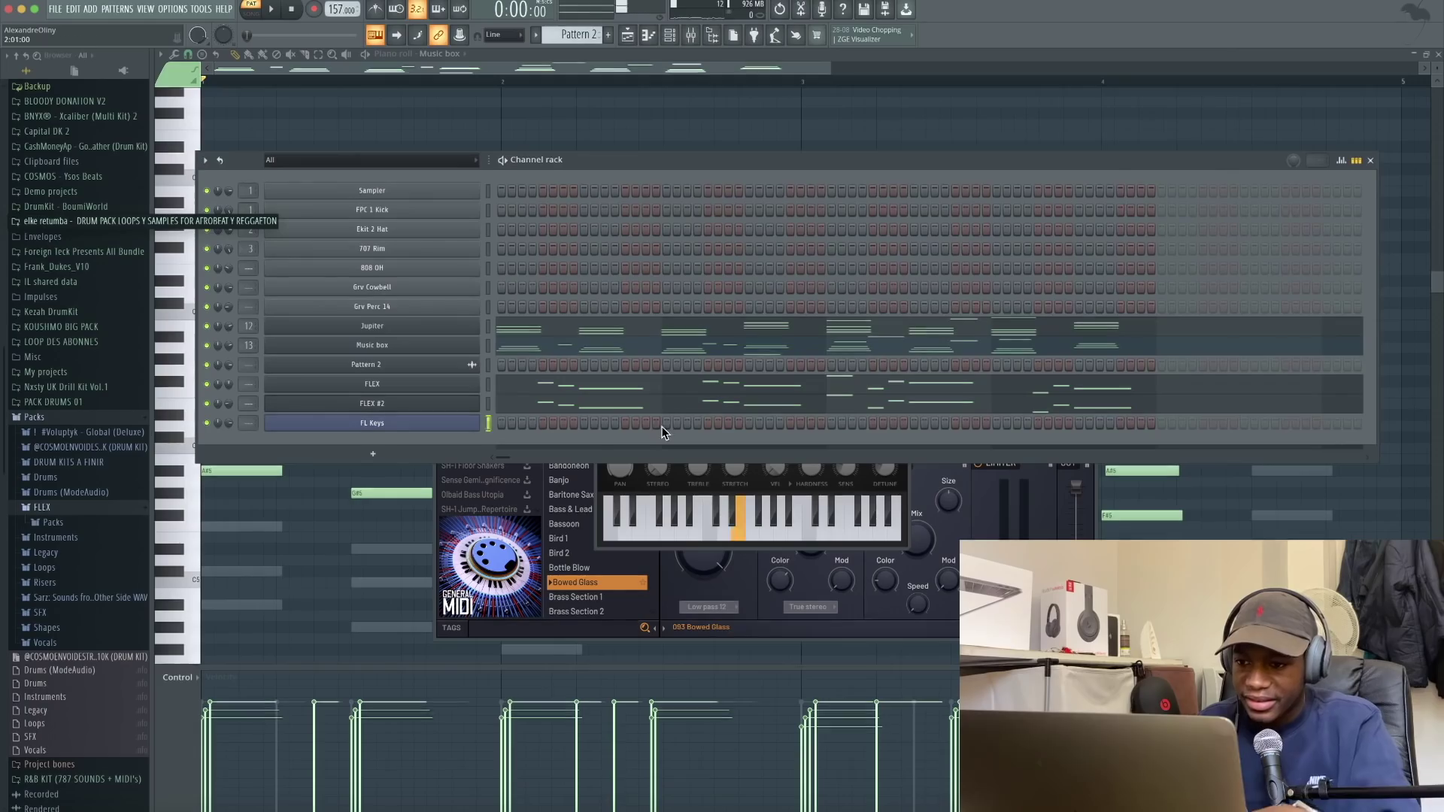
key(m)
key(n)
key(space)
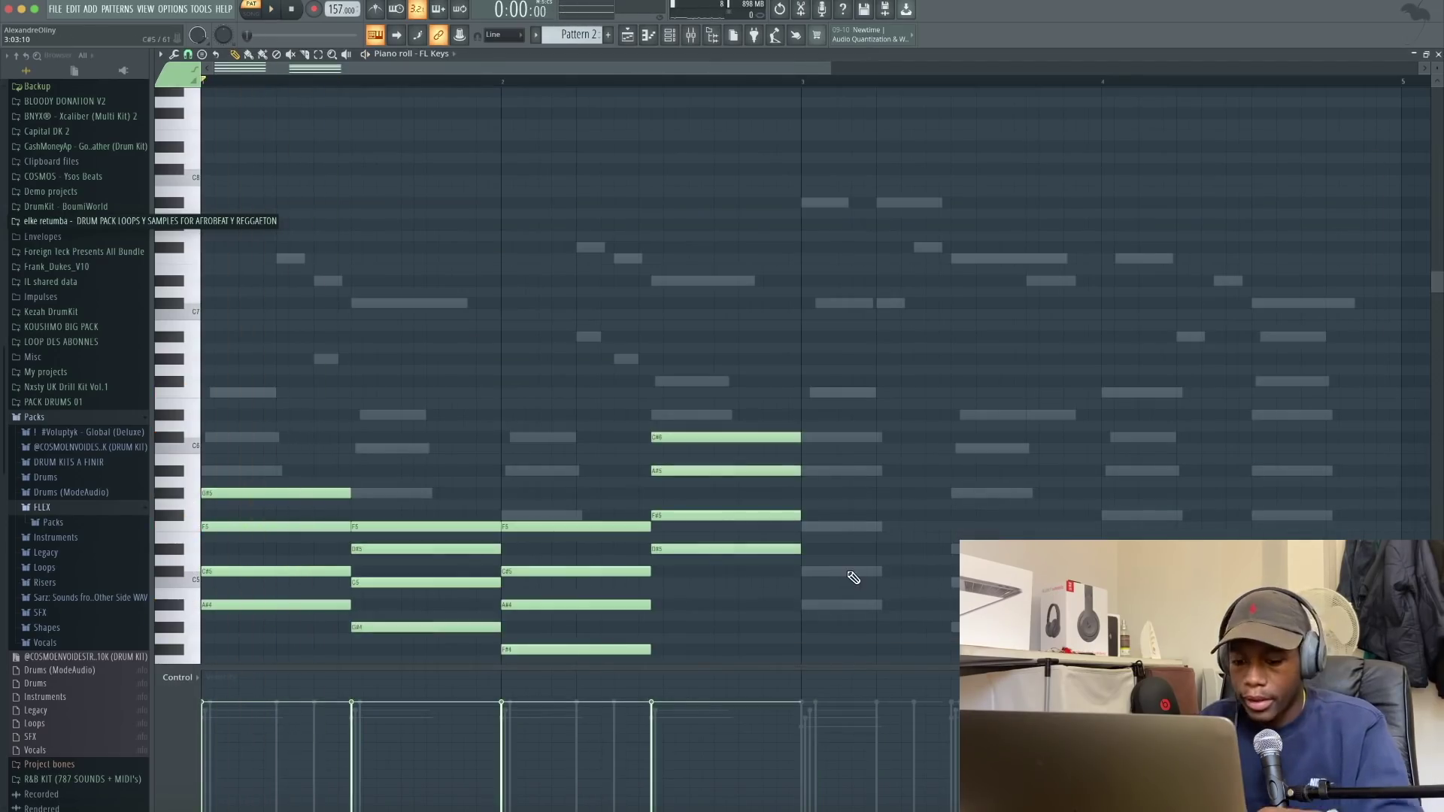
Strum the FL Keys chords with the Strumizer, preserving the note ends, and play them back
key(alt+s)
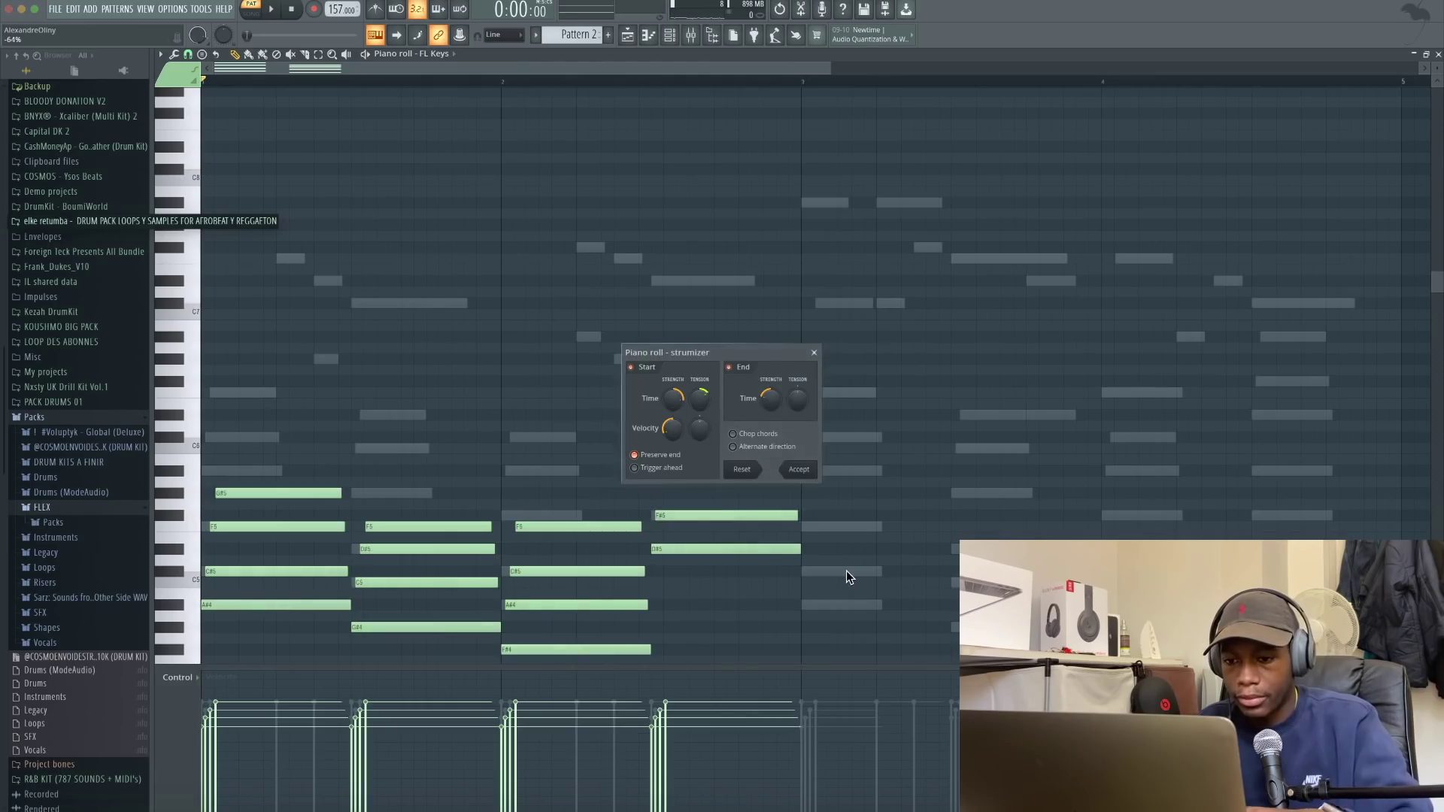
click(811, 469)
click(280, 20)
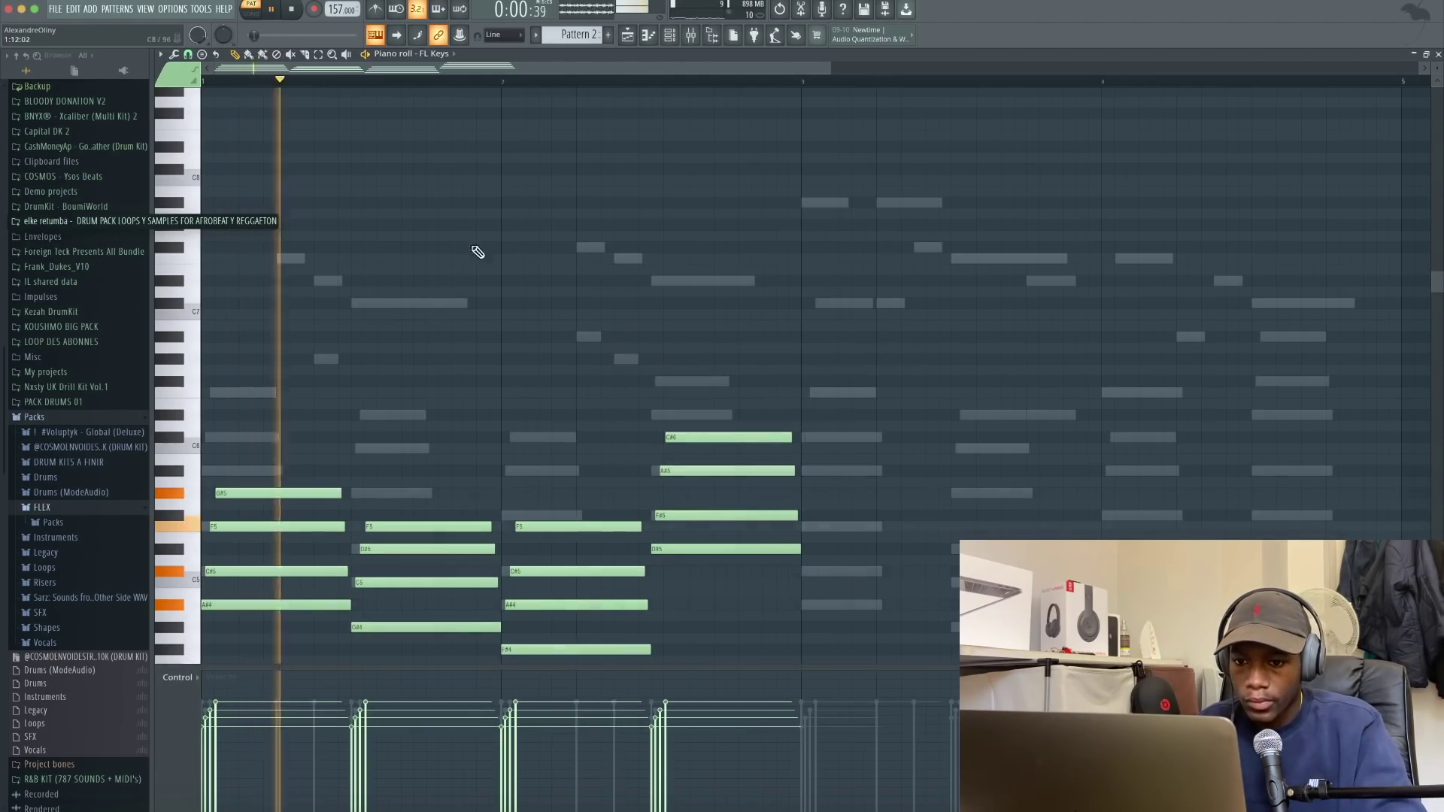
Continue the strummed piano chords through bars 3 and 4 and use the Plain Piano preset in FL Keys
scroll(646, 429, down, 6)
scroll(684, 393, up, 6)
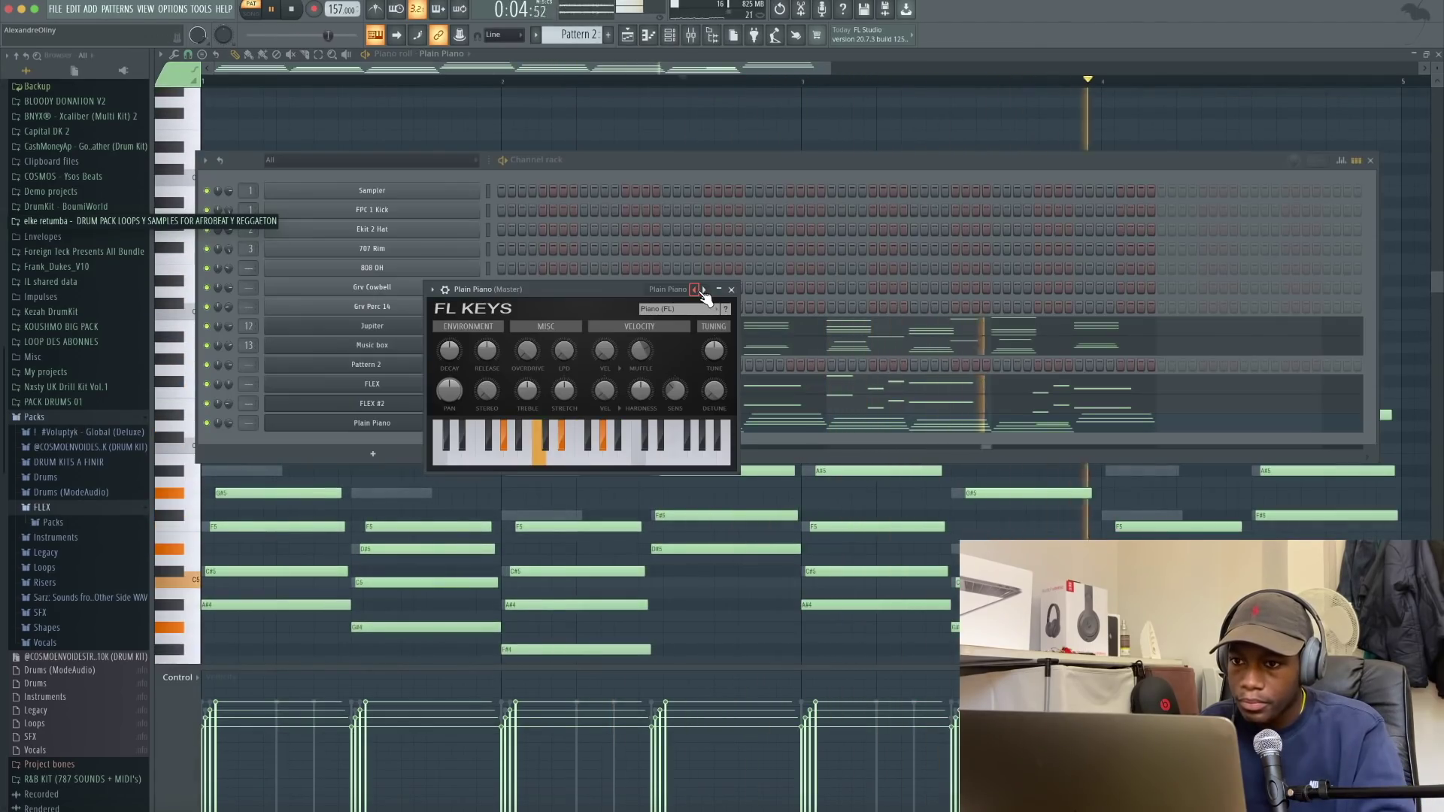
click(731, 288)
Add an Autogun channel and audition its Broken drone preset on the plugin's keyboard
click(374, 451)
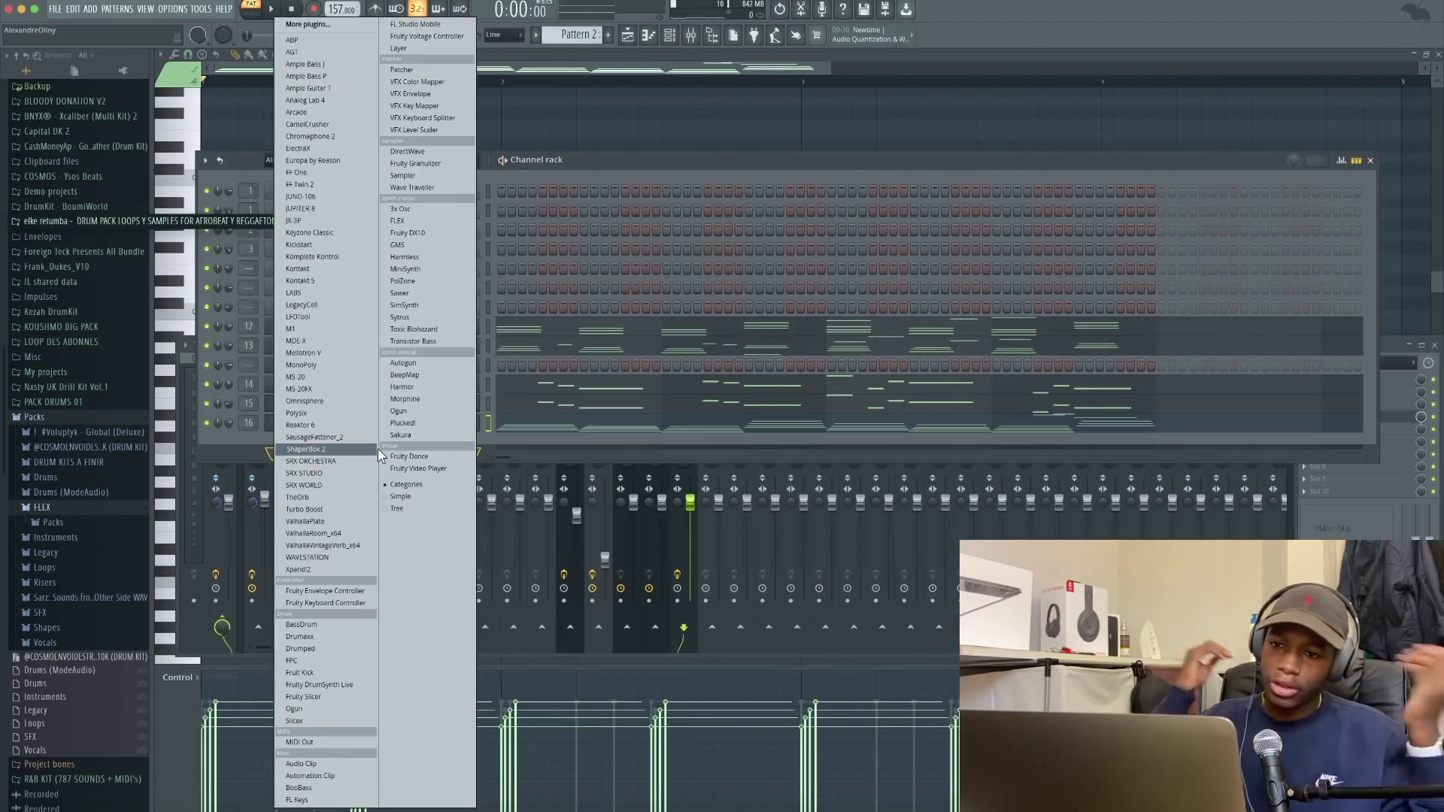
click(442, 367)
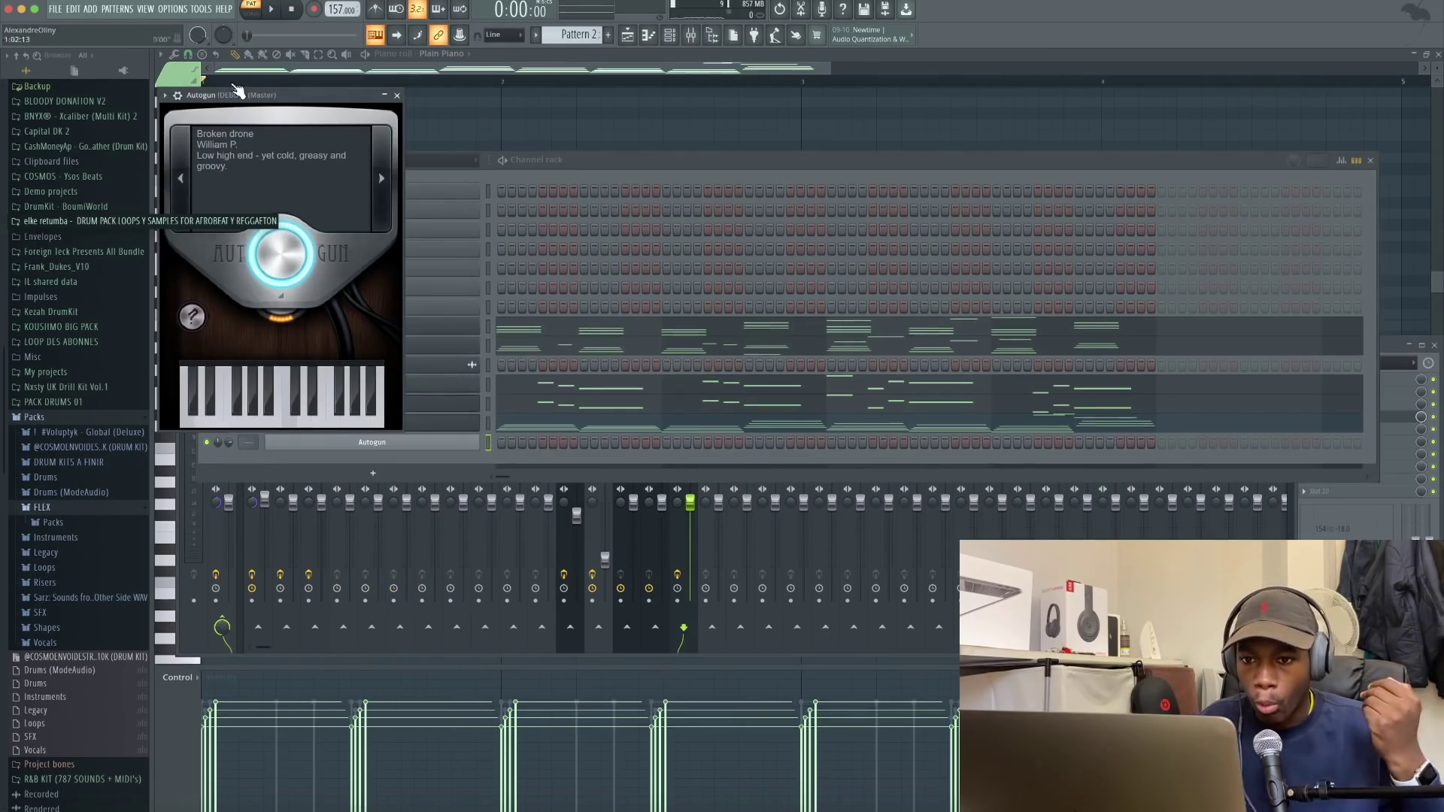
drag(235, 94, 739, 225)
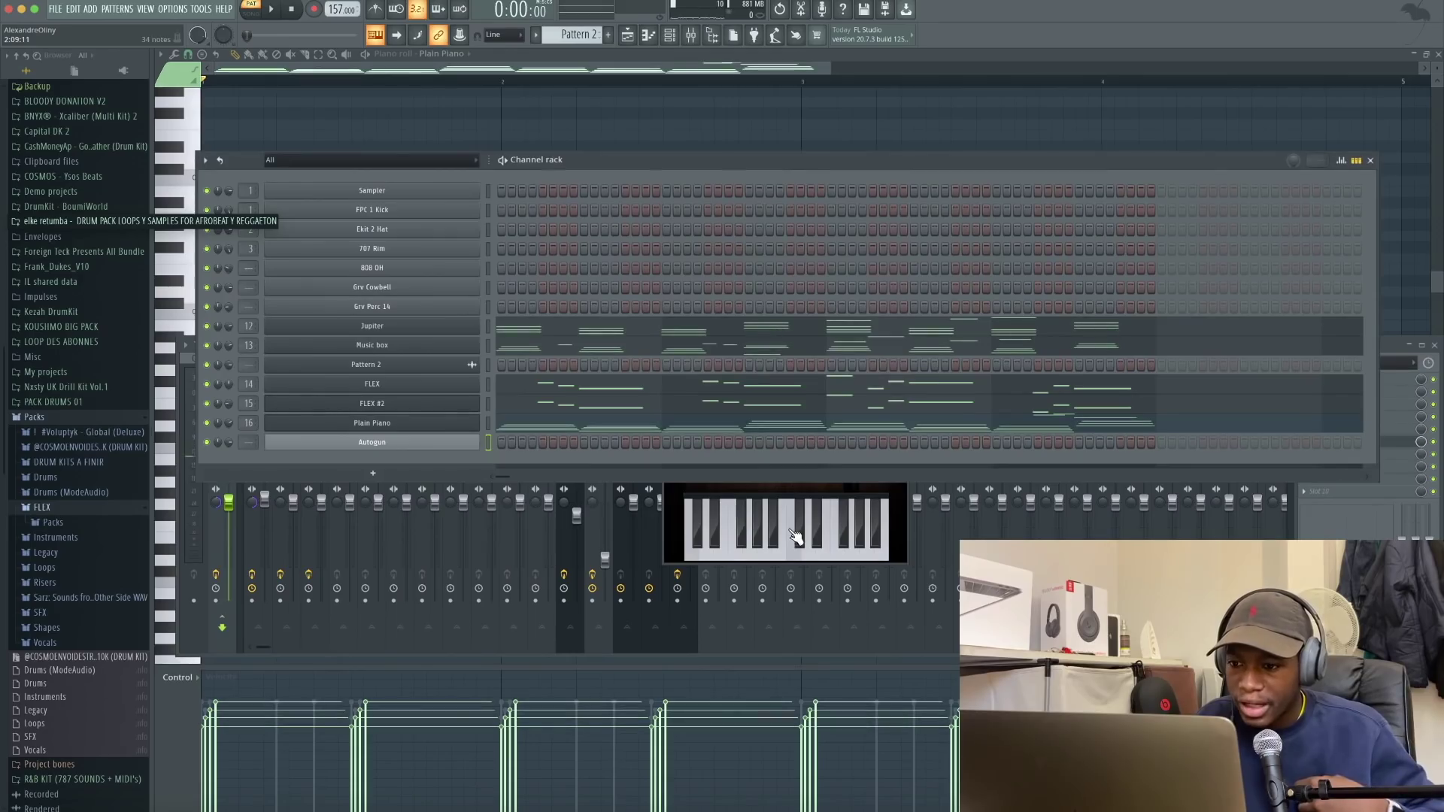
click(786, 499)
drag(752, 237, 726, 254)
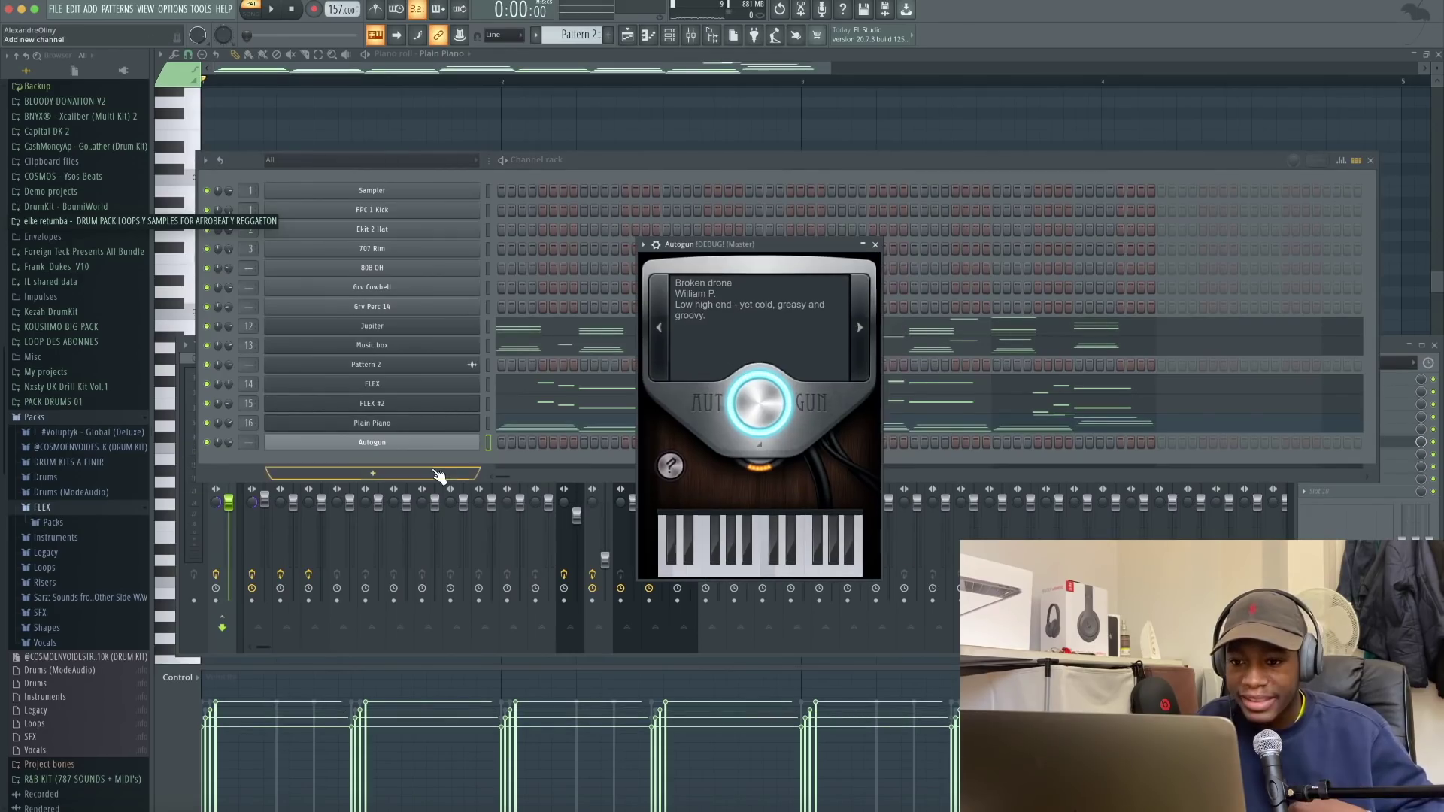
Route the Autogun channel to mixer track 17
click(949, 543)
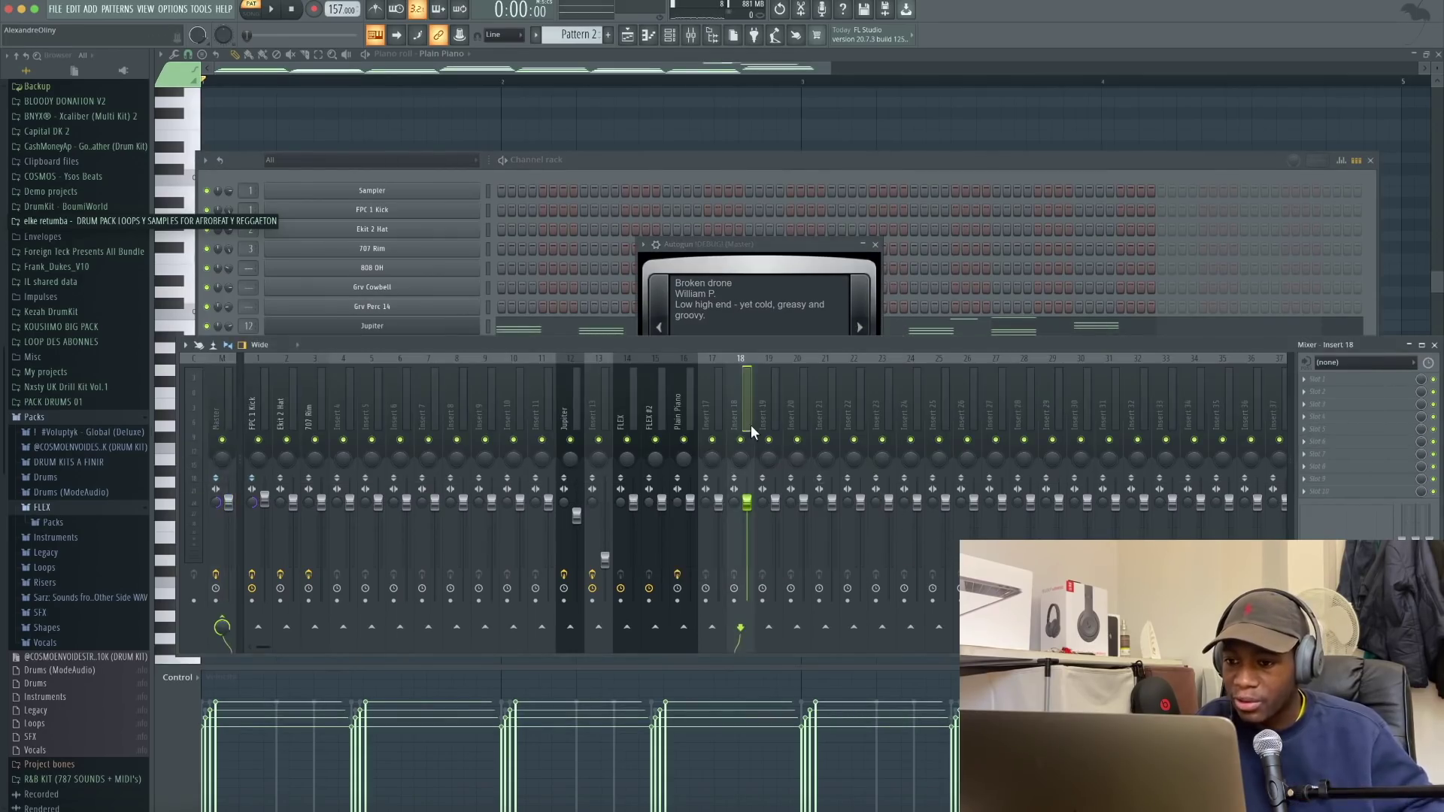
click(720, 415)
key(ctrl+l)
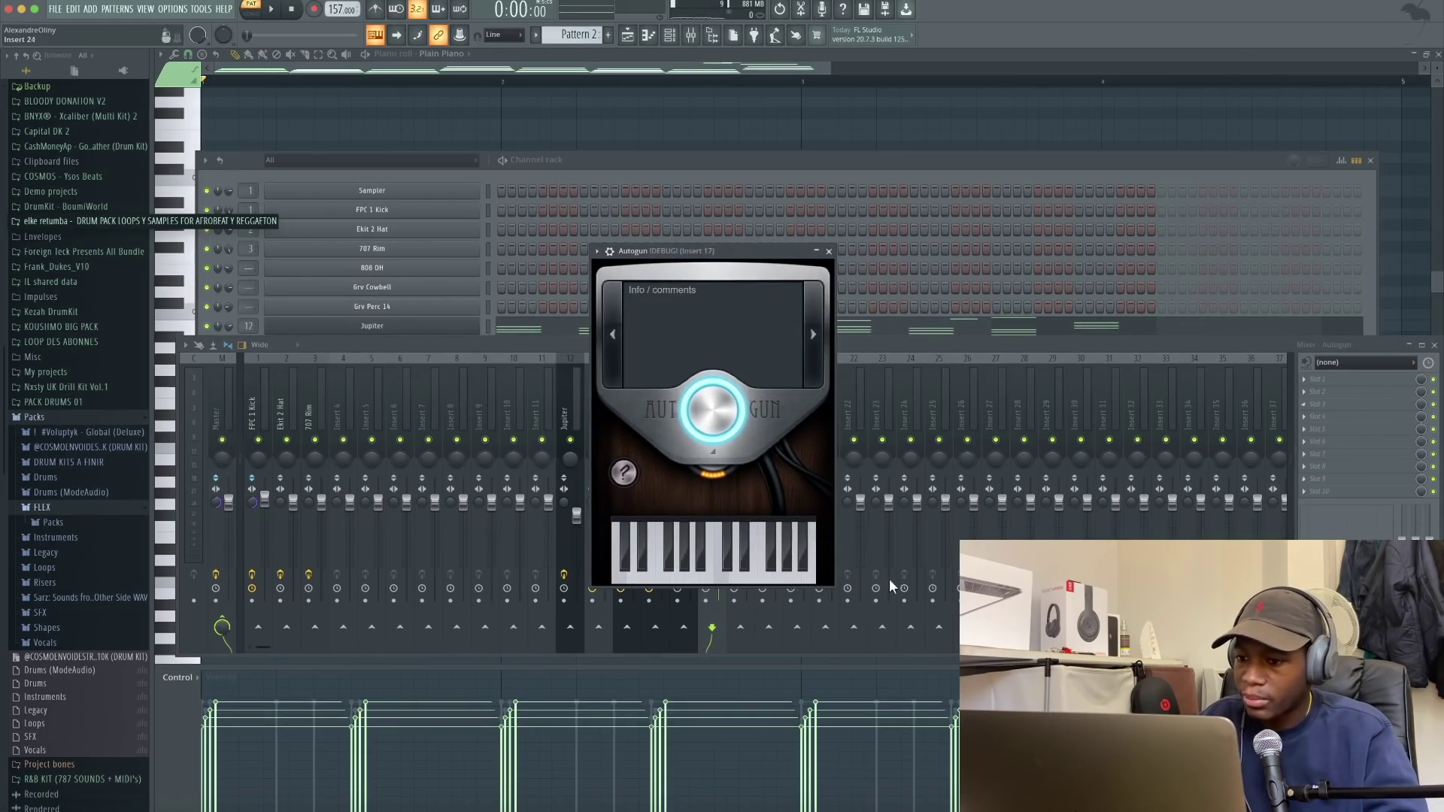
Insert Fruity Parametric EQ 2 in slot 3 of the Autogun track with the 20Hz - 18kHz cut preset and lower its high cut
click(1303, 404)
click(1112, 588)
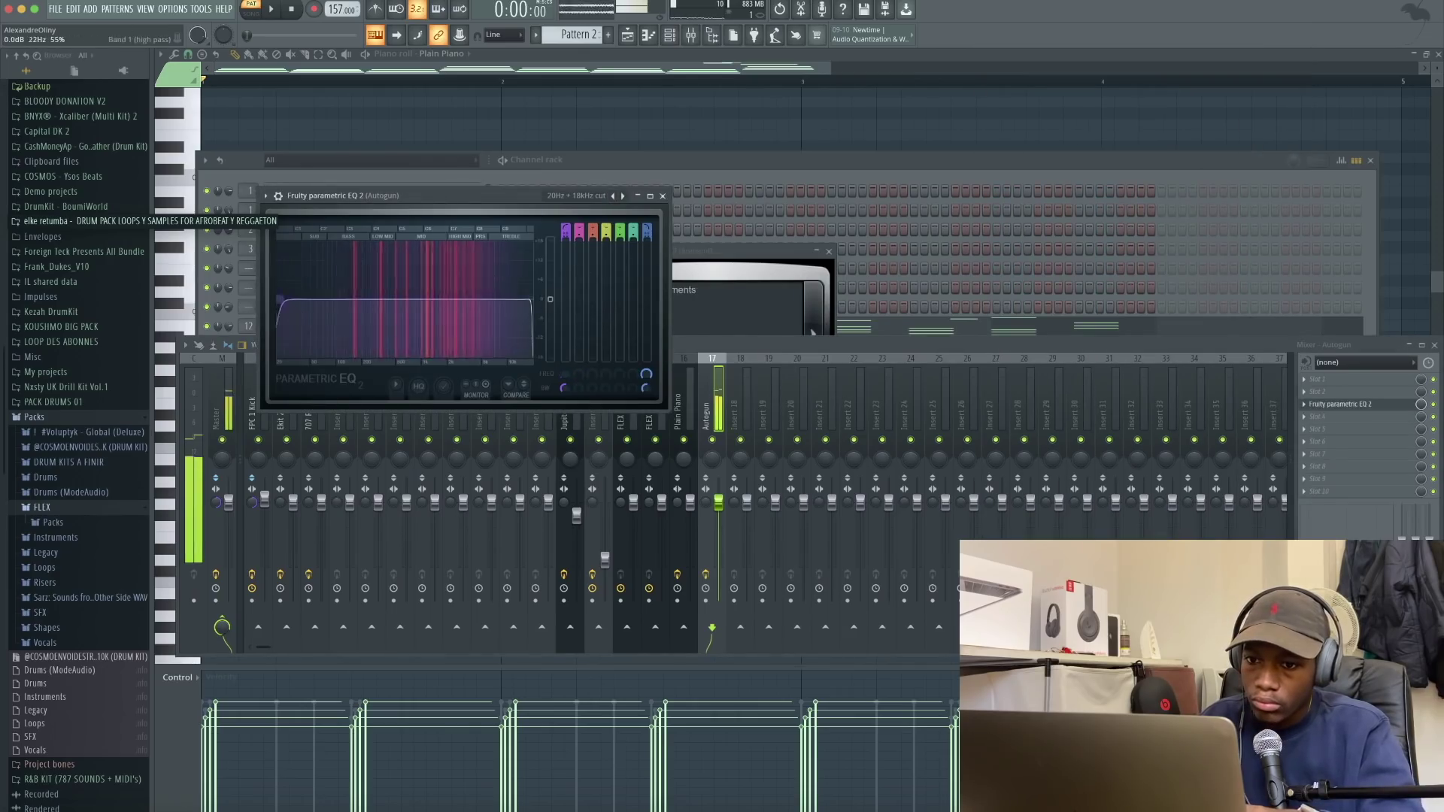
drag(537, 301, 439, 300)
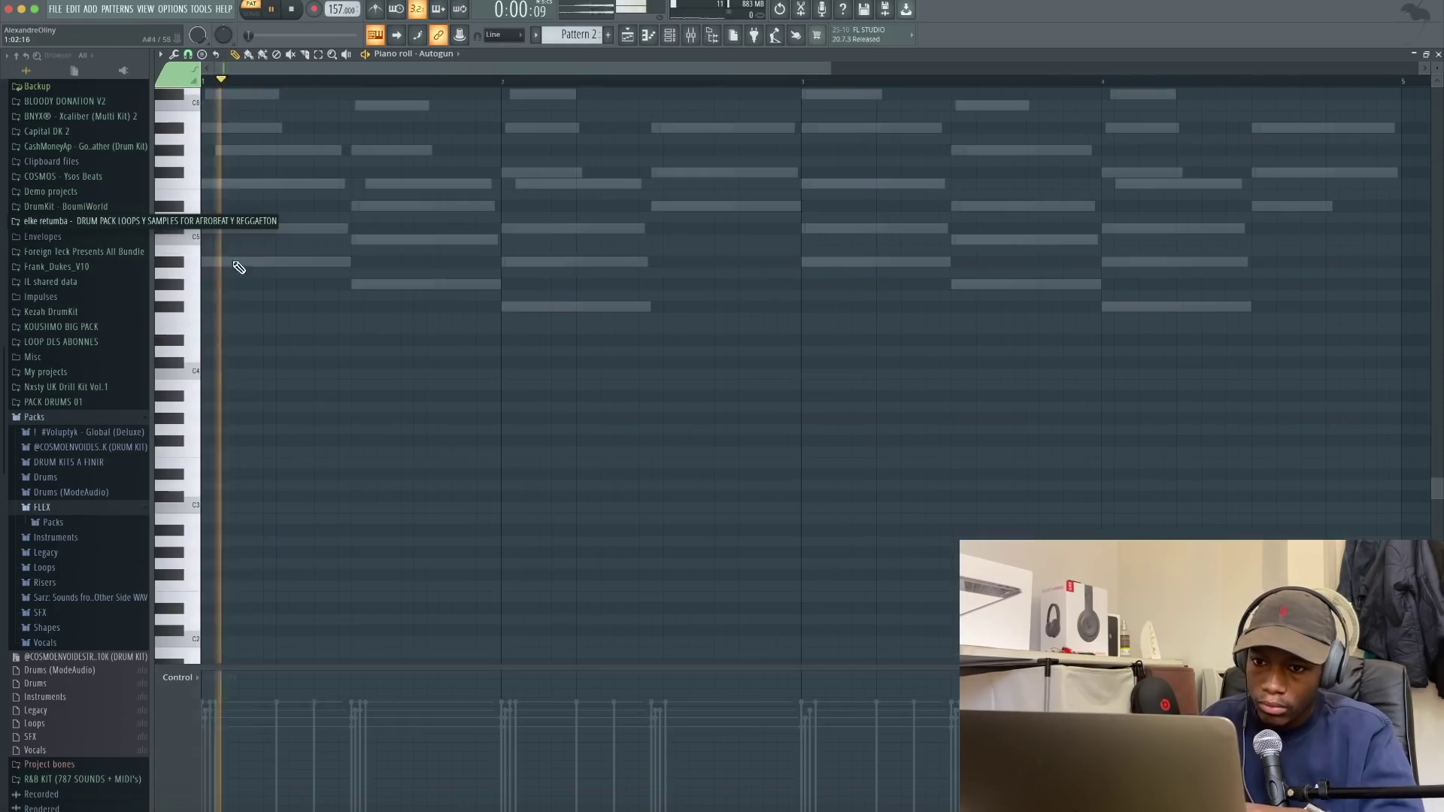
Draw the Autogun bass line A#4, G#4, F#4, D#4 in half-bar notes and repeat it over bars 3 and 4
click(233, 261)
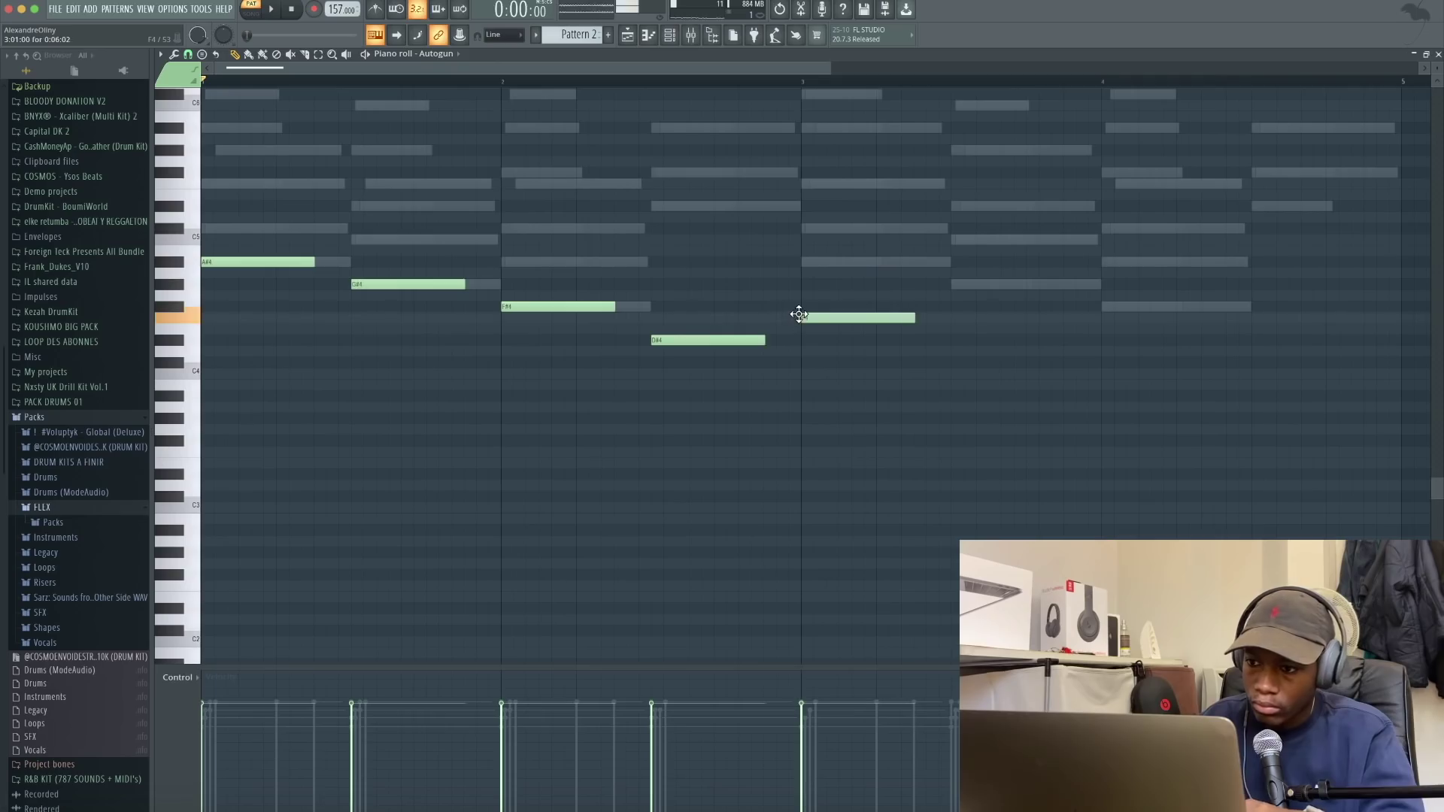
key(ctrl+b)
click(922, 442)
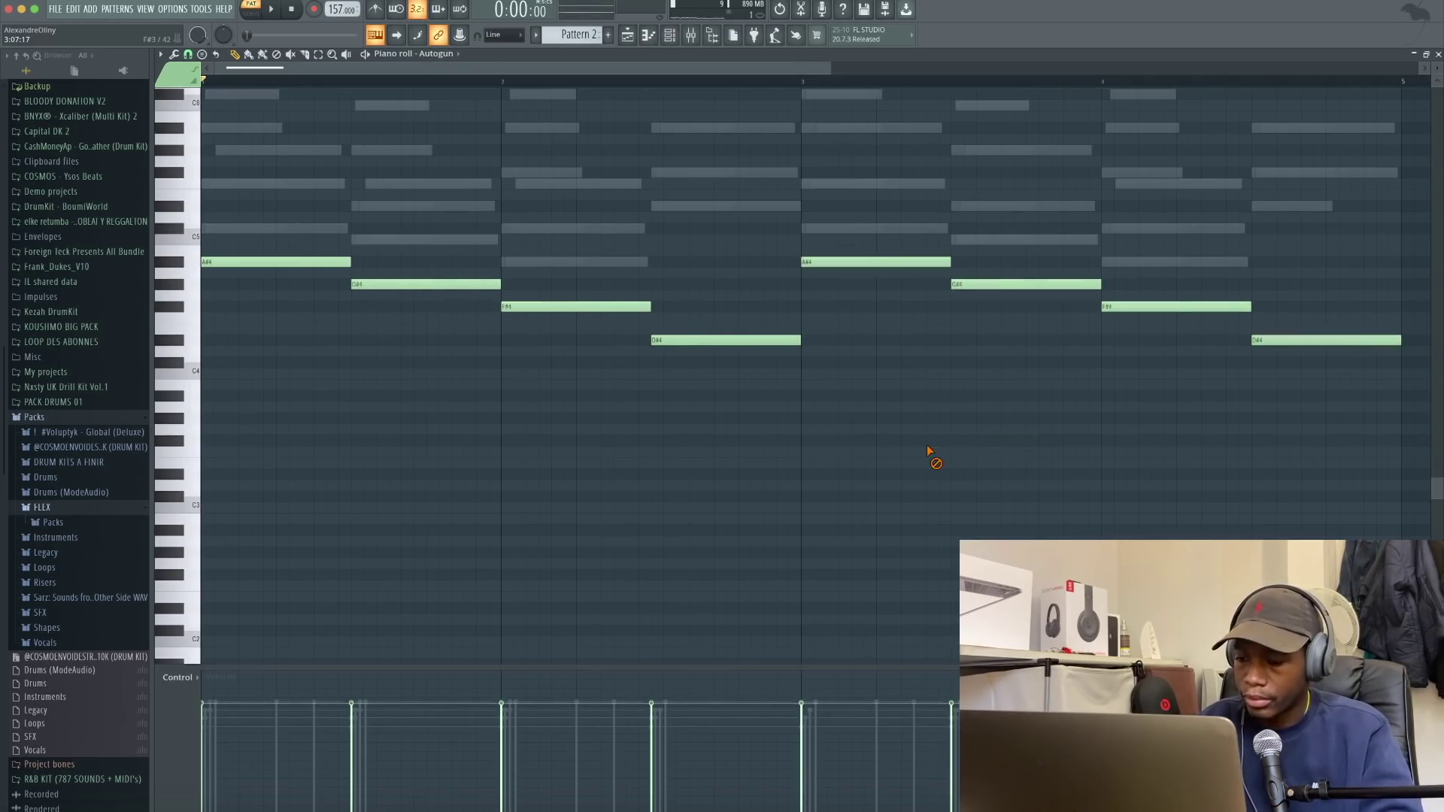
Transpose the Autogun bass line down two octaves and play it back
key(ctrl+Down)
key(ctrl+Down)
key(space)
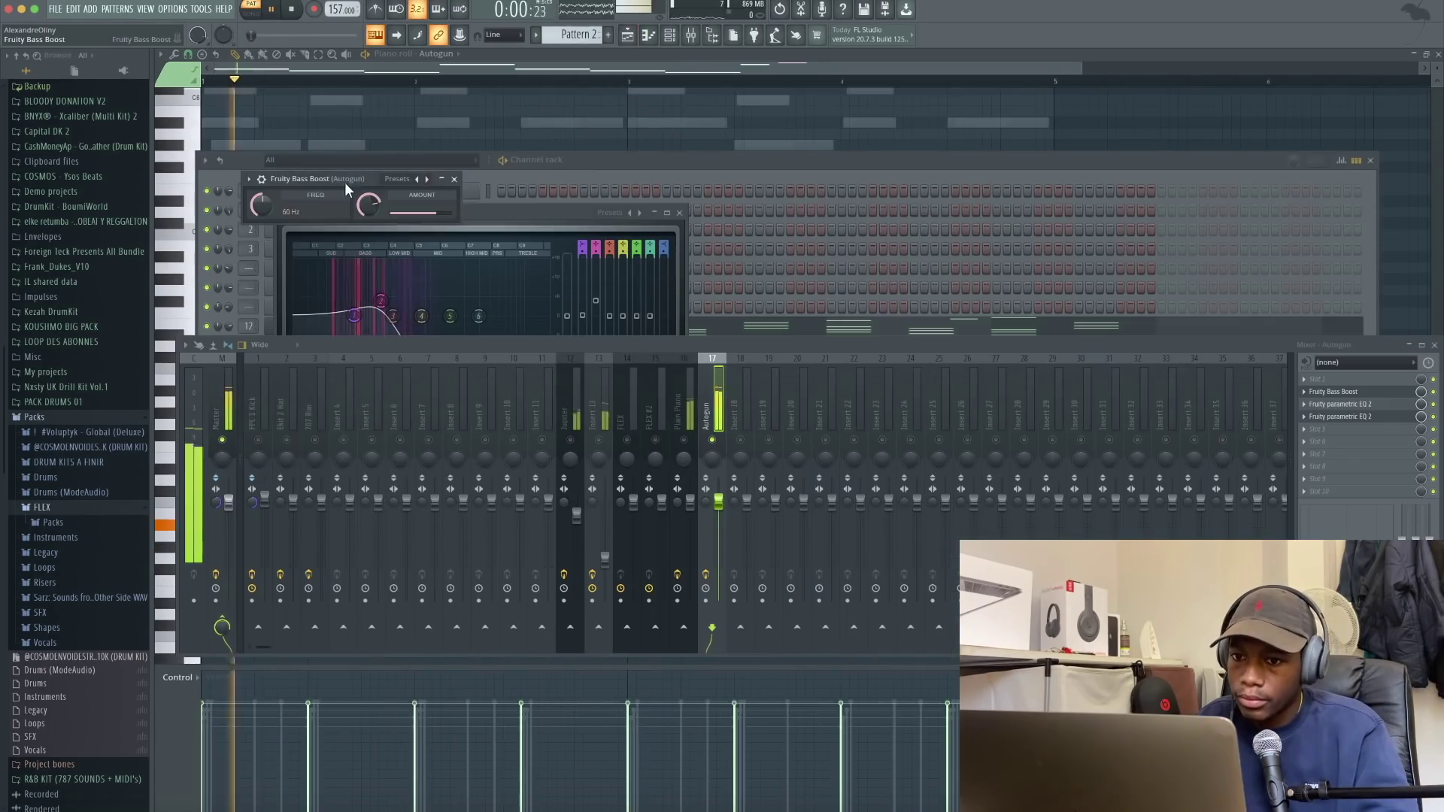
Set Fruity Bass Boost on the Autogun track to 76 Hz with the amount fully raised, and unsolo the track
mouse_move(274, 213)
mouse_down()
mouse_move(274, 225)
mouse_move(273, 205)
mouse_up()
drag(369, 204, 369, 181)
right_click(712, 440)
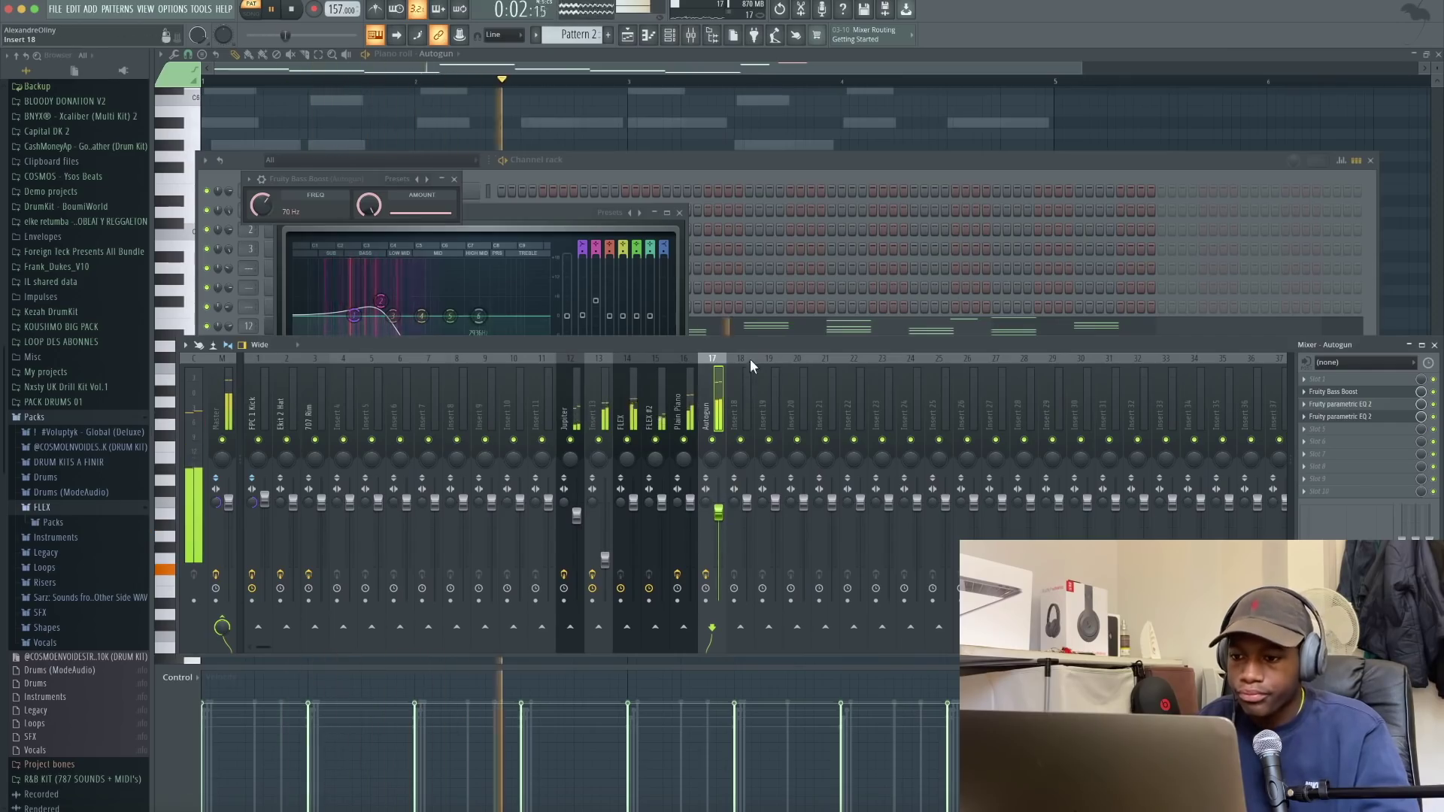
Switch to Pattern 1 and add another FLEX channel below Autogun
click(720, 172)
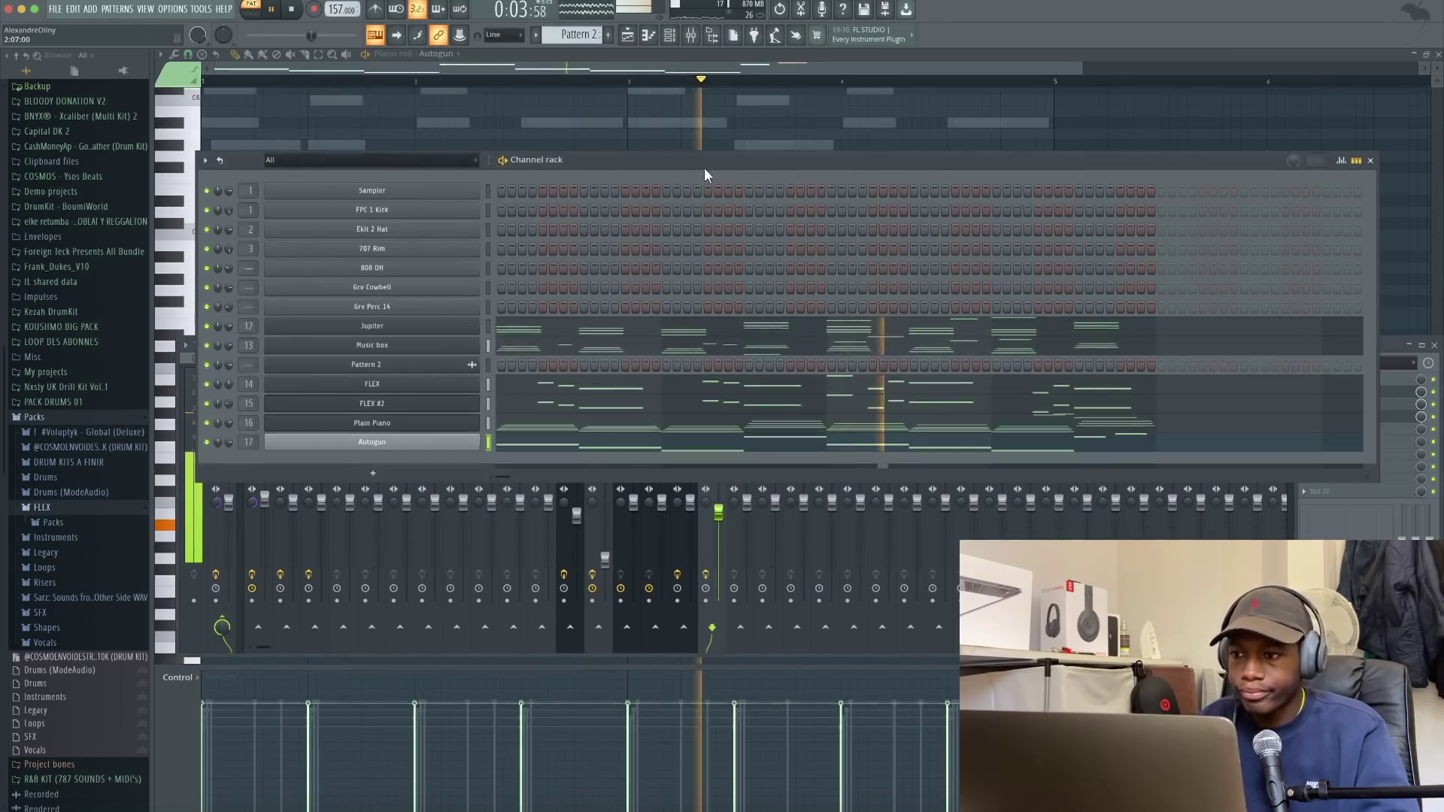
click(629, 36)
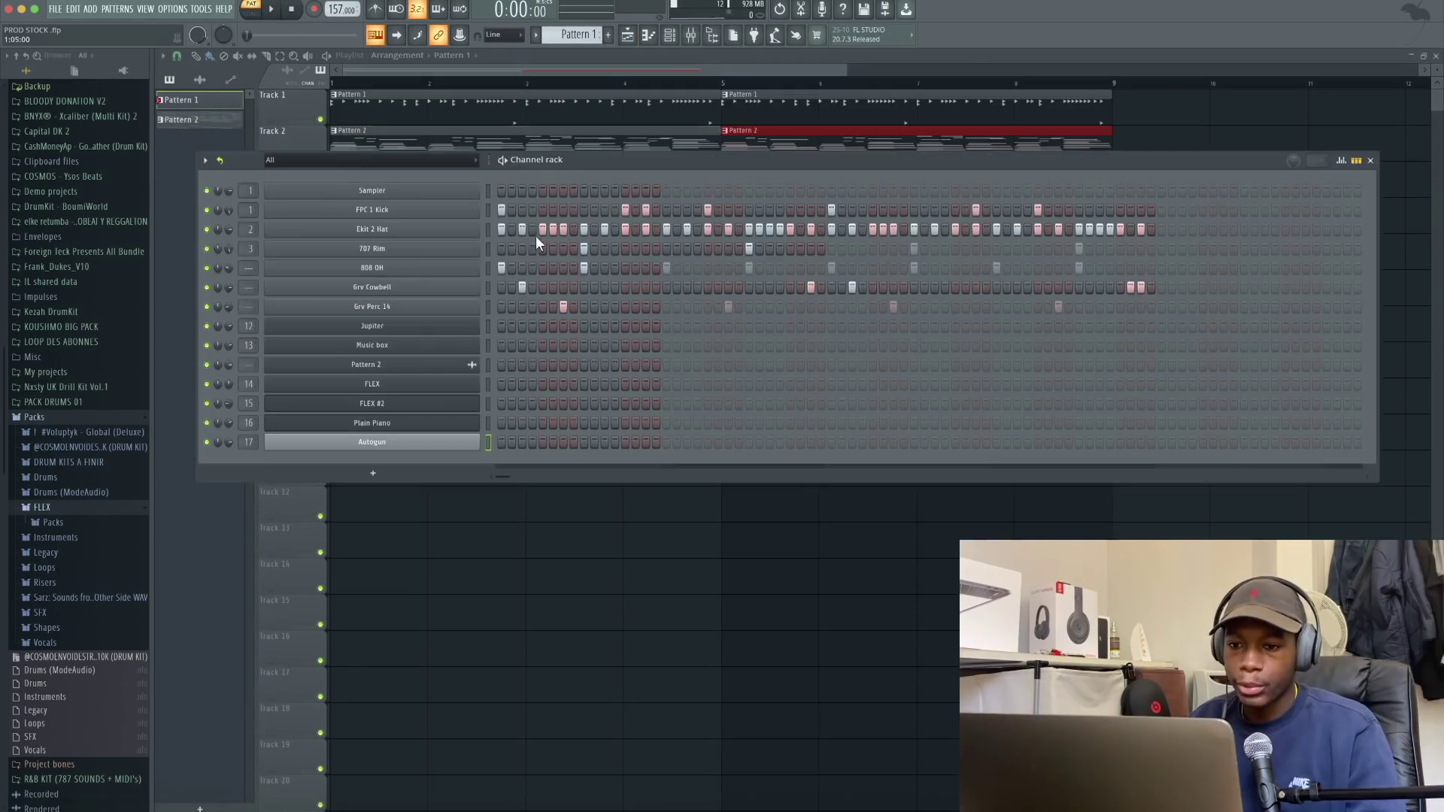
click(440, 474)
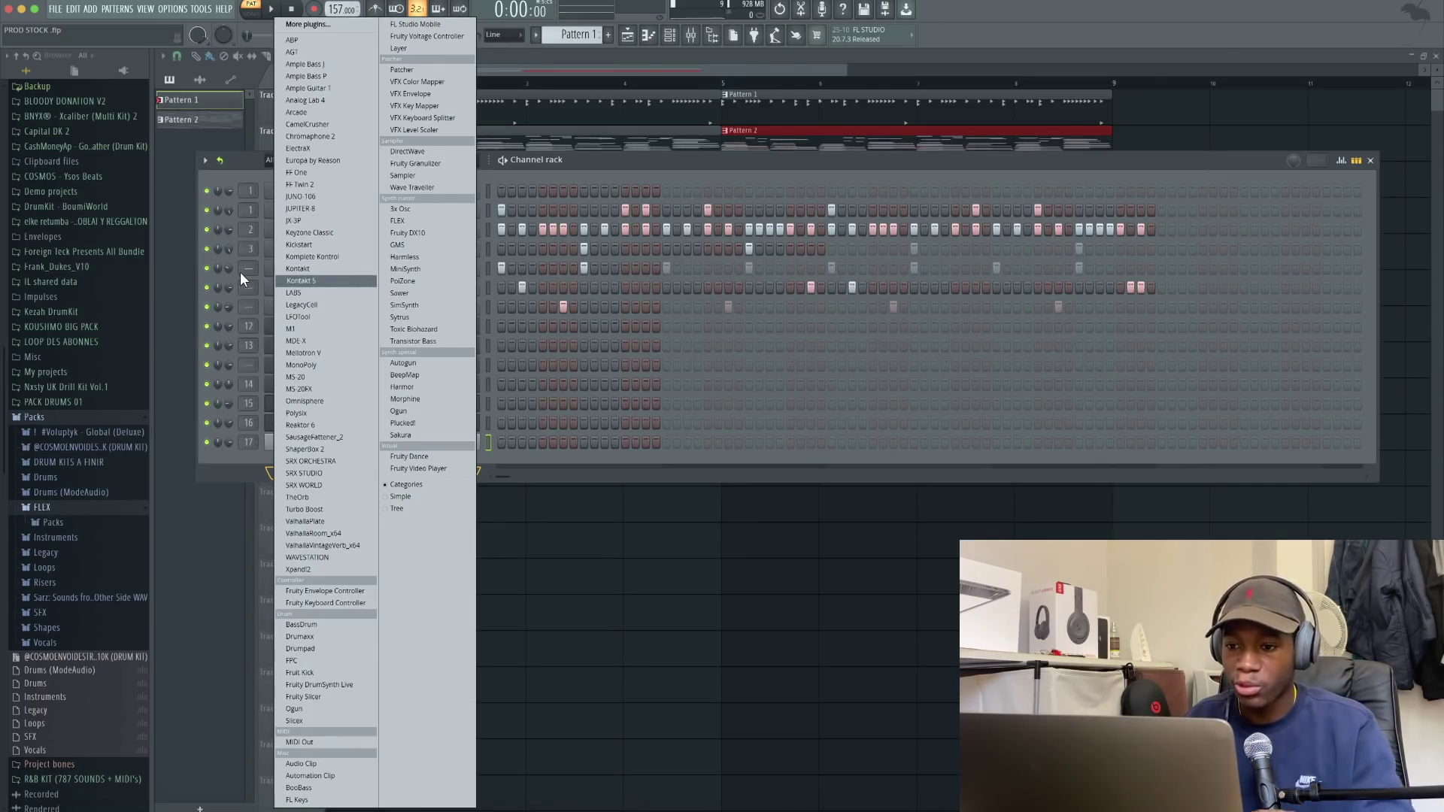
click(636, 164)
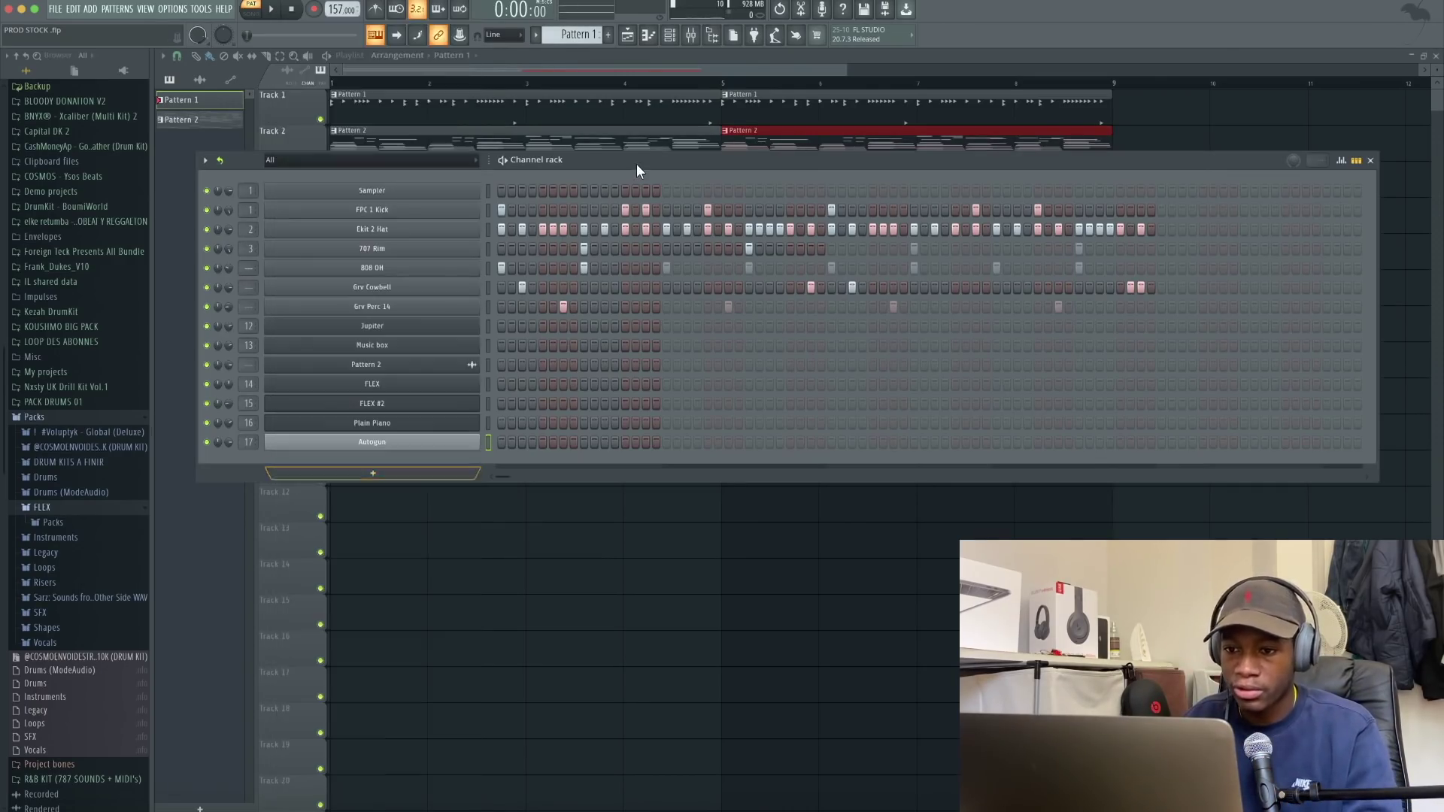
click(394, 474)
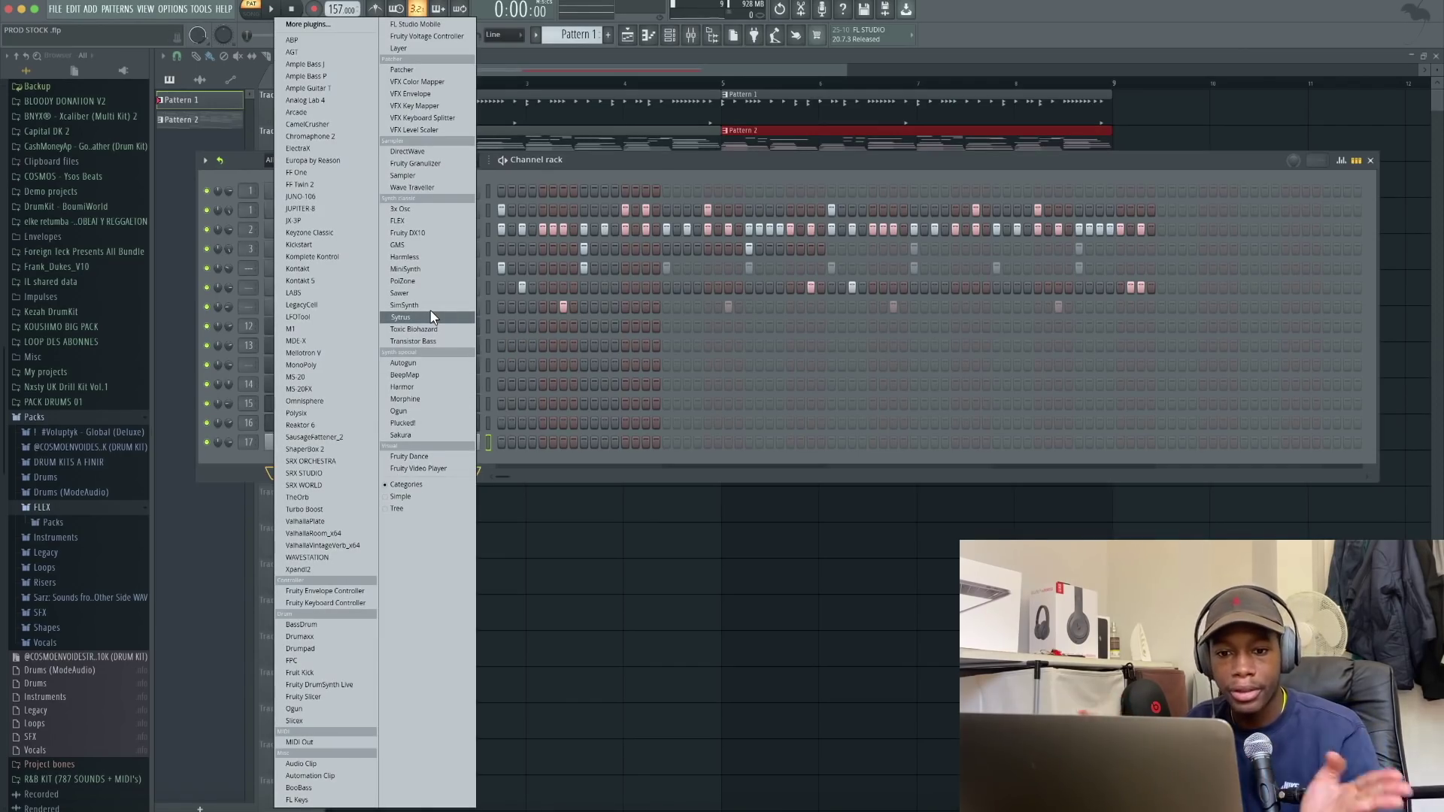
click(397, 220)
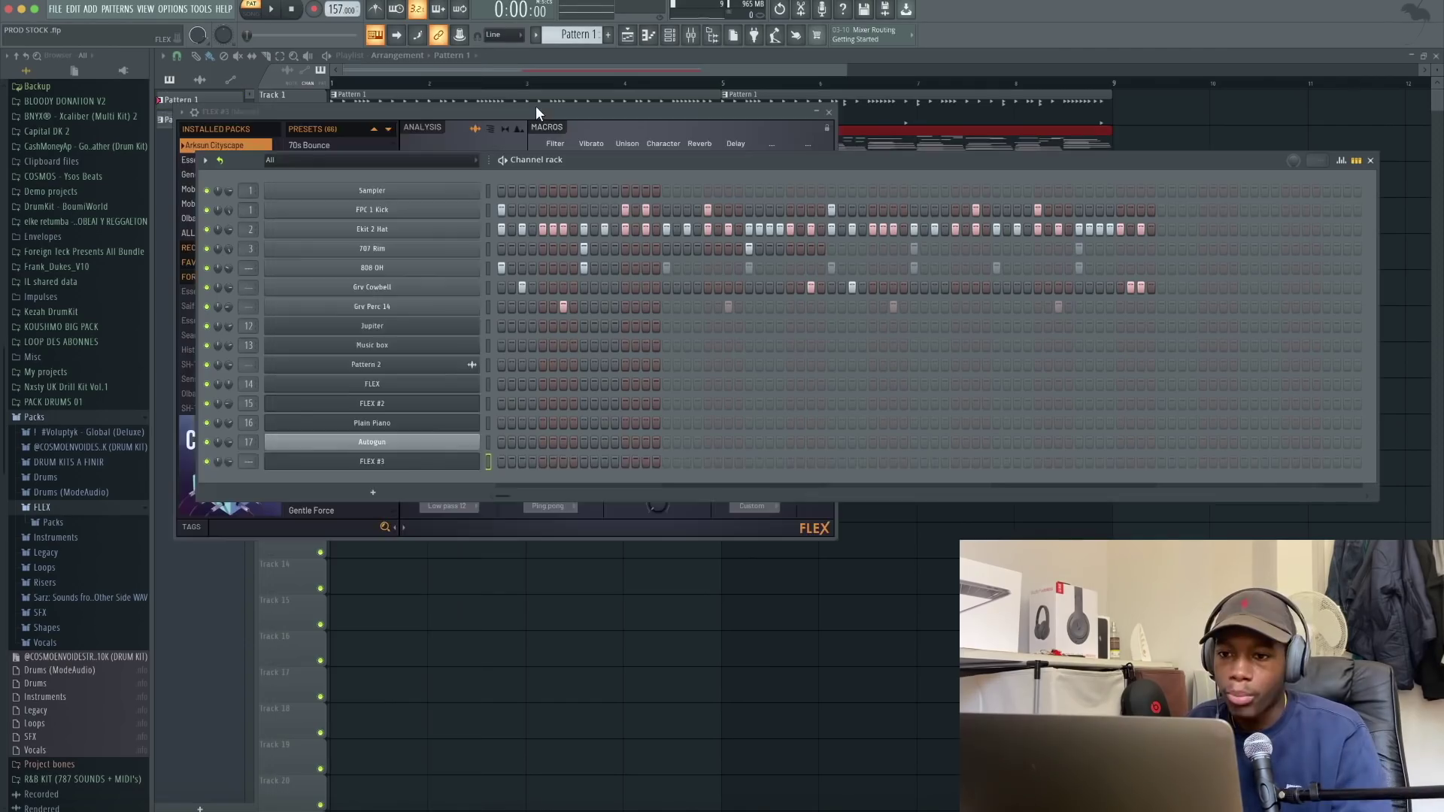
Start the FLEX #3 bass line in Pattern 1 with A#5, two short G#5 notes and F#5, playing it with the arrangement
click(525, 263)
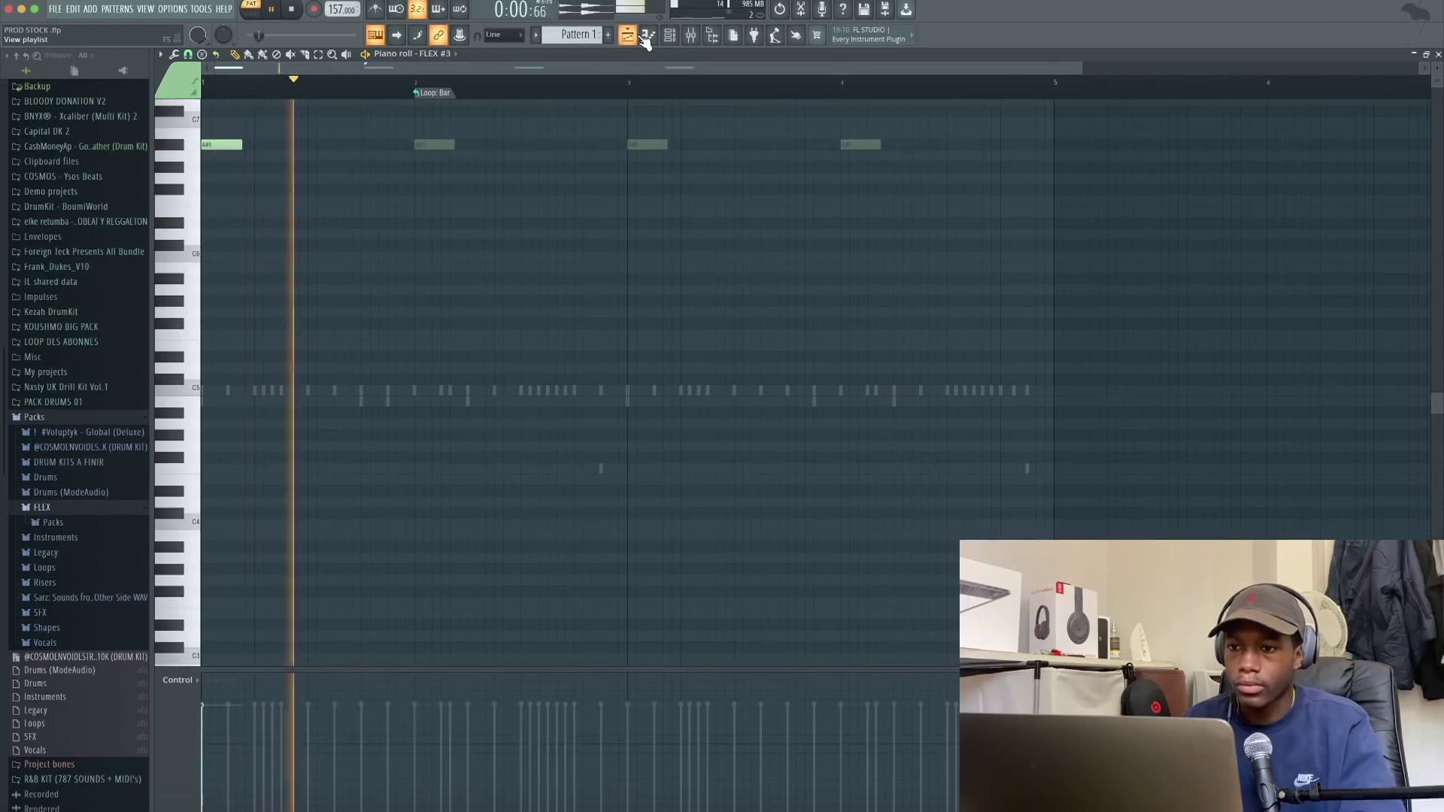
key(space)
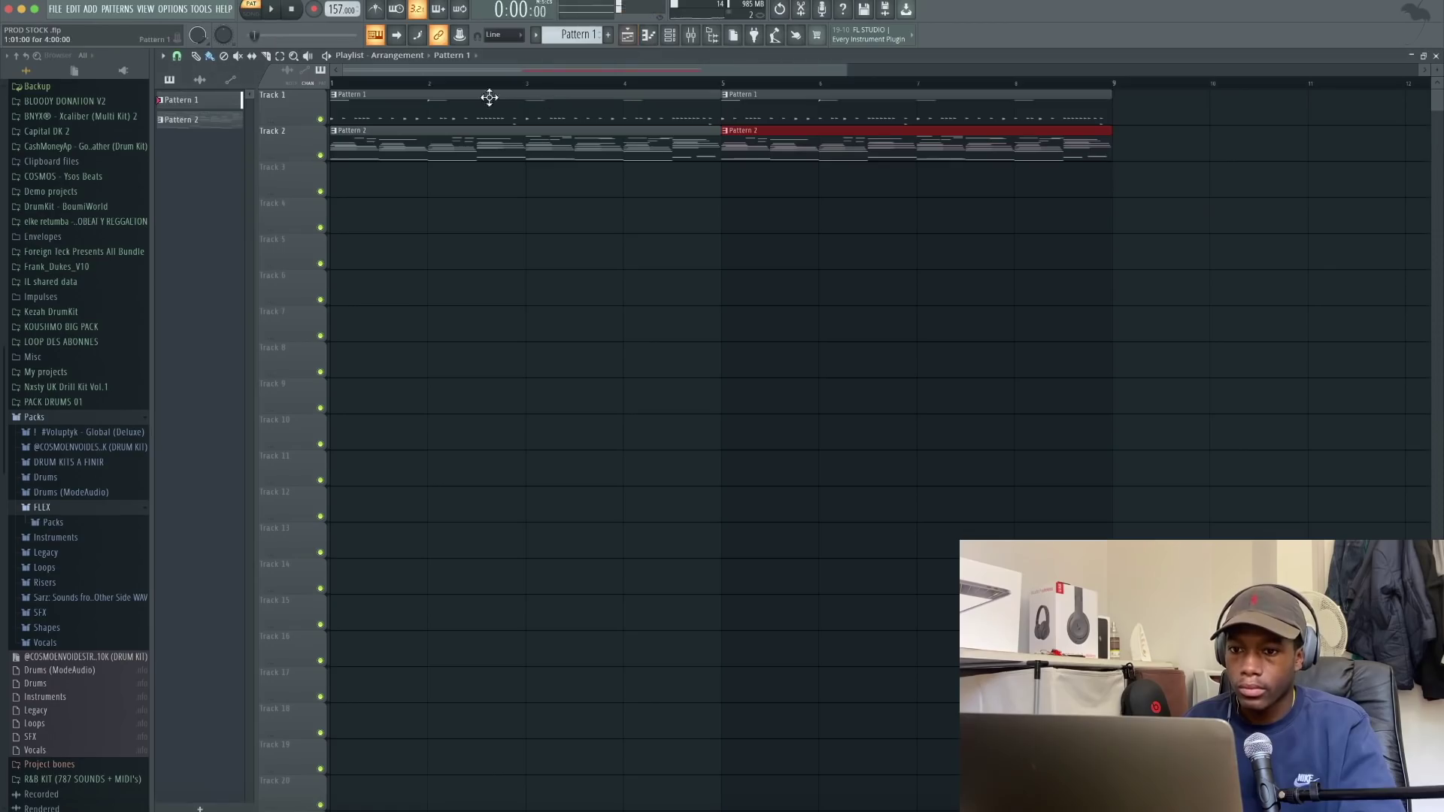
key(space)
click(668, 35)
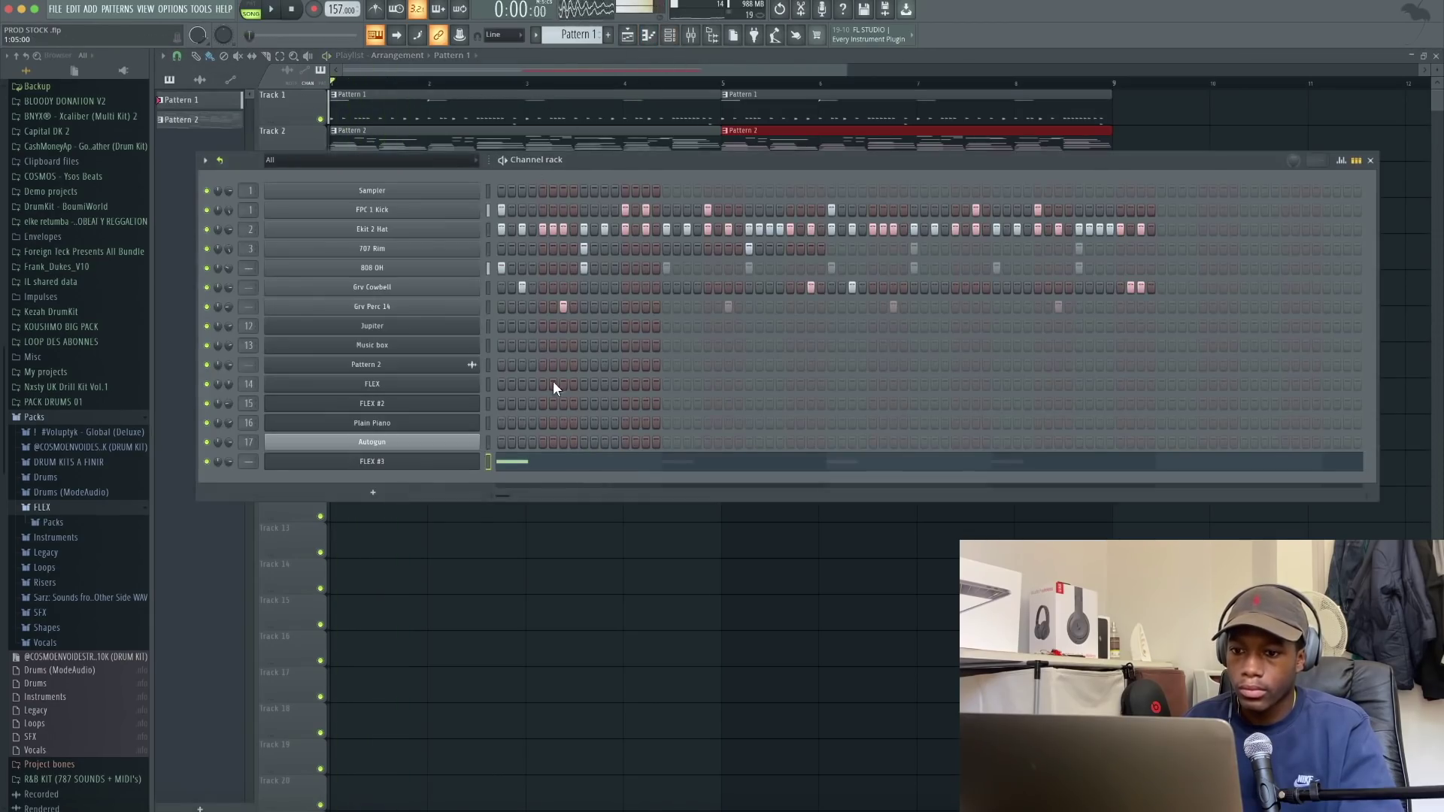
key(space)
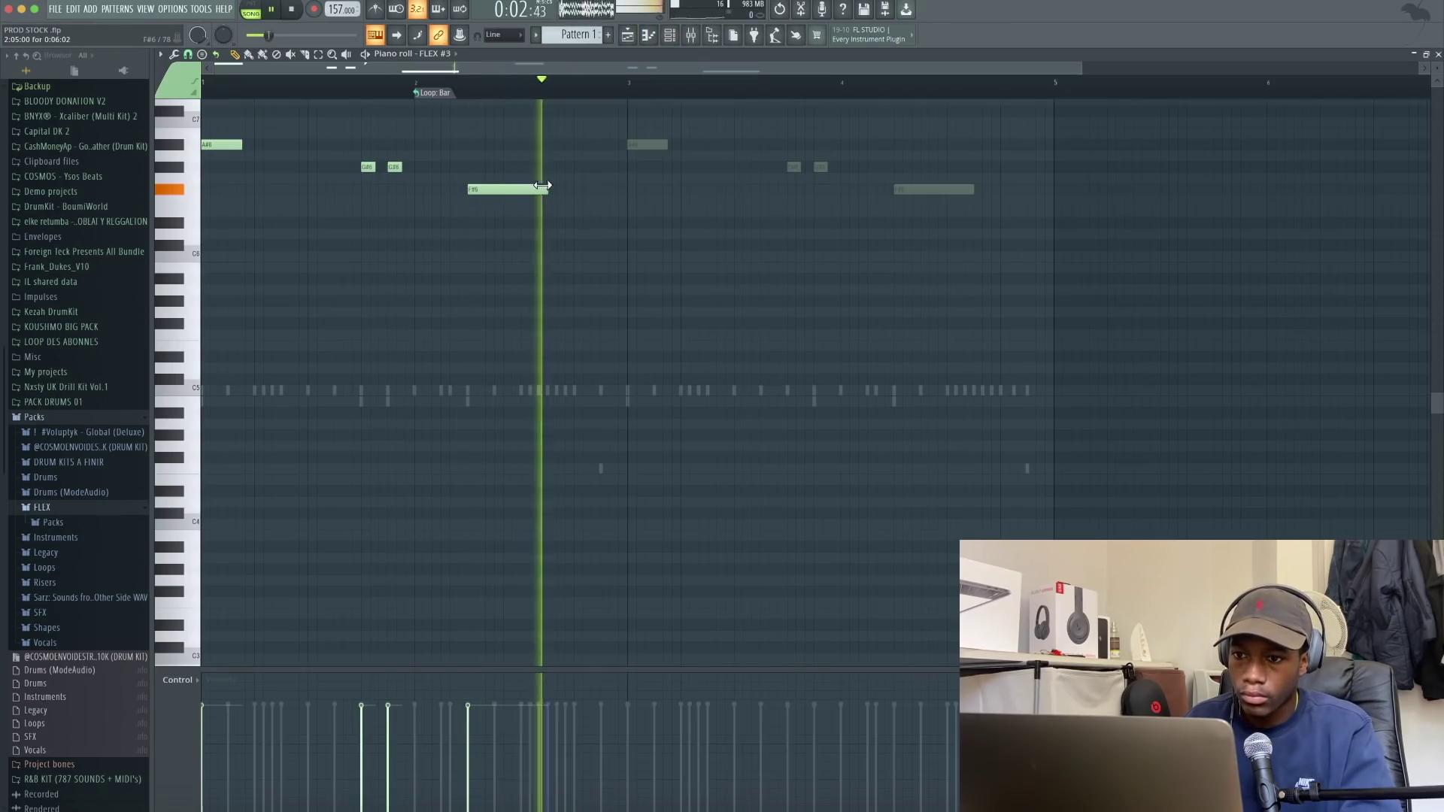
Rework the FLEX #3 bass line into a four-bar descending line on A#4, G#4, F#4 and D#4 ending on F4, and play Pattern 1
key(space)
drag(547, 190, 521, 190)
click(561, 210)
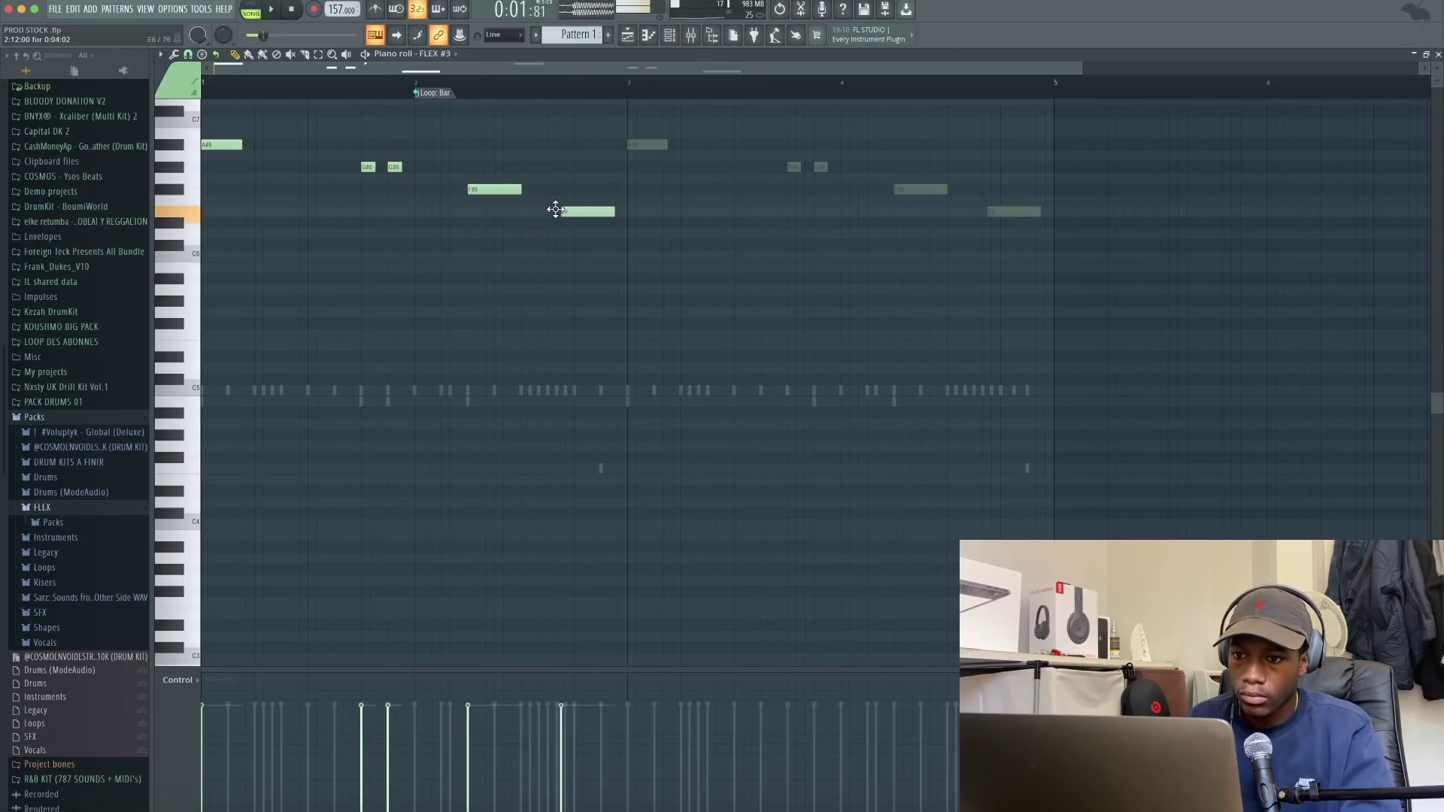
click(263, 8)
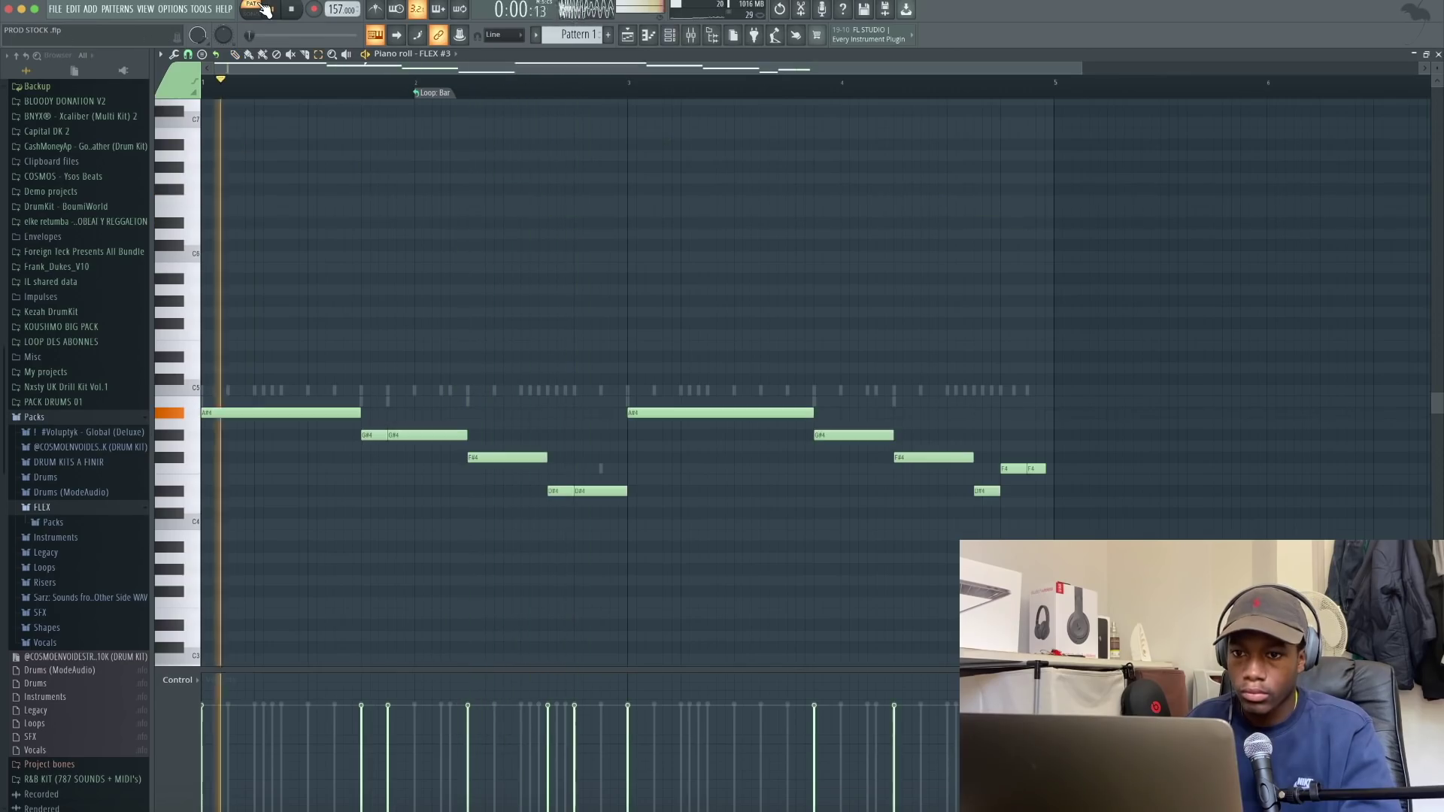
Choose an 808 preset from the Mobile Tuned 808 Bass pack in FLEX #3 and cut its highs with Fruity Parametric EQ 2
click(686, 37)
click(451, 461)
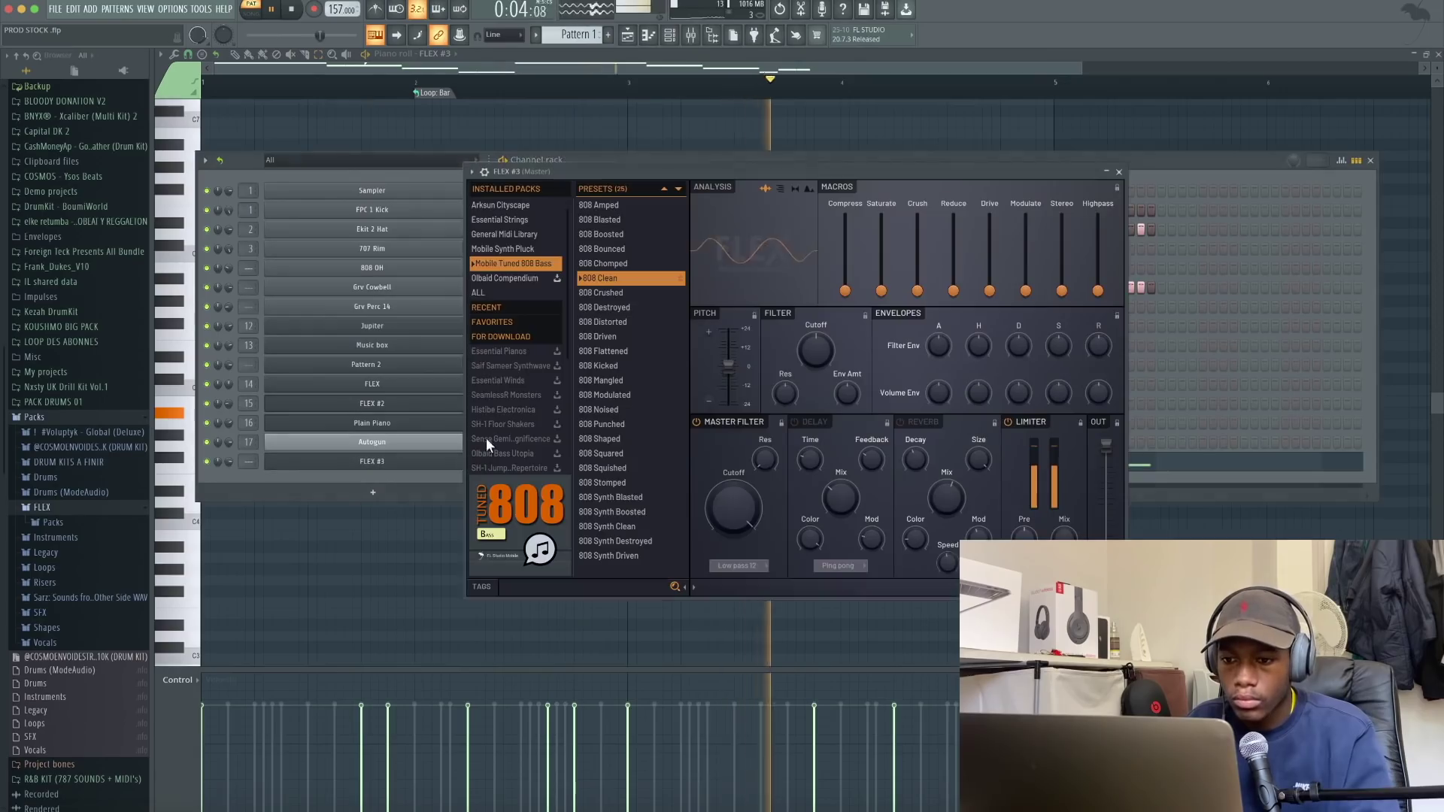
click(620, 290)
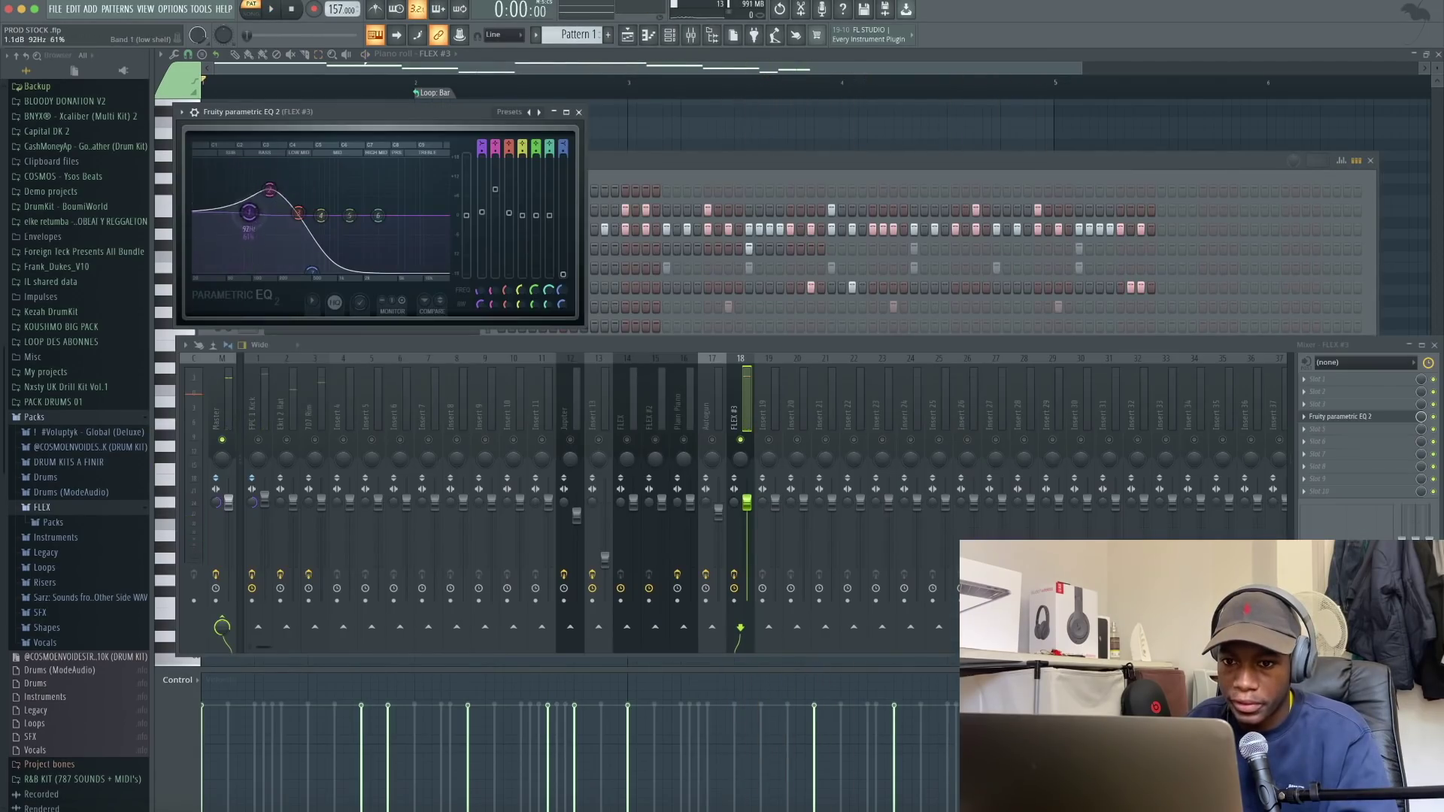
key(space)
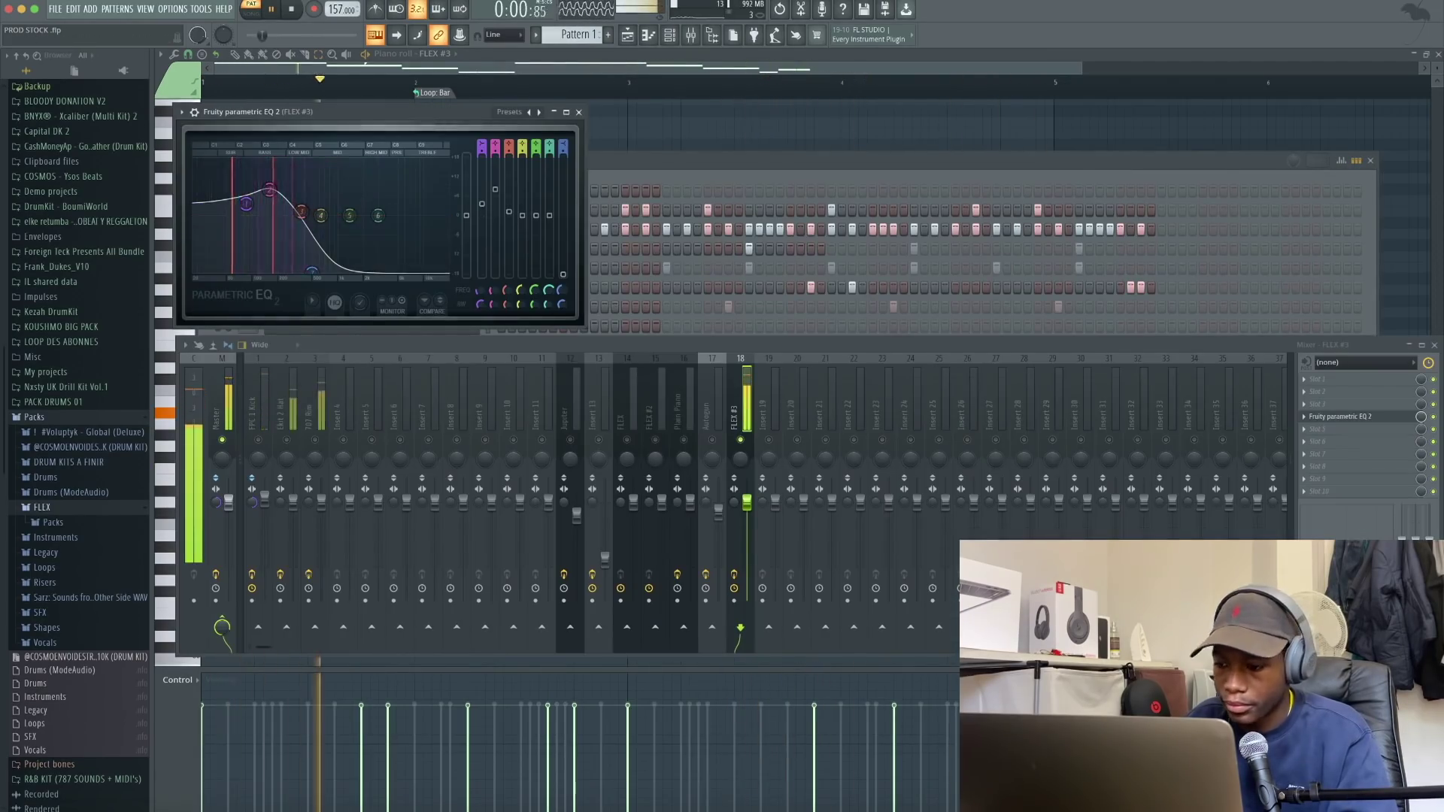
key(super+Tab)
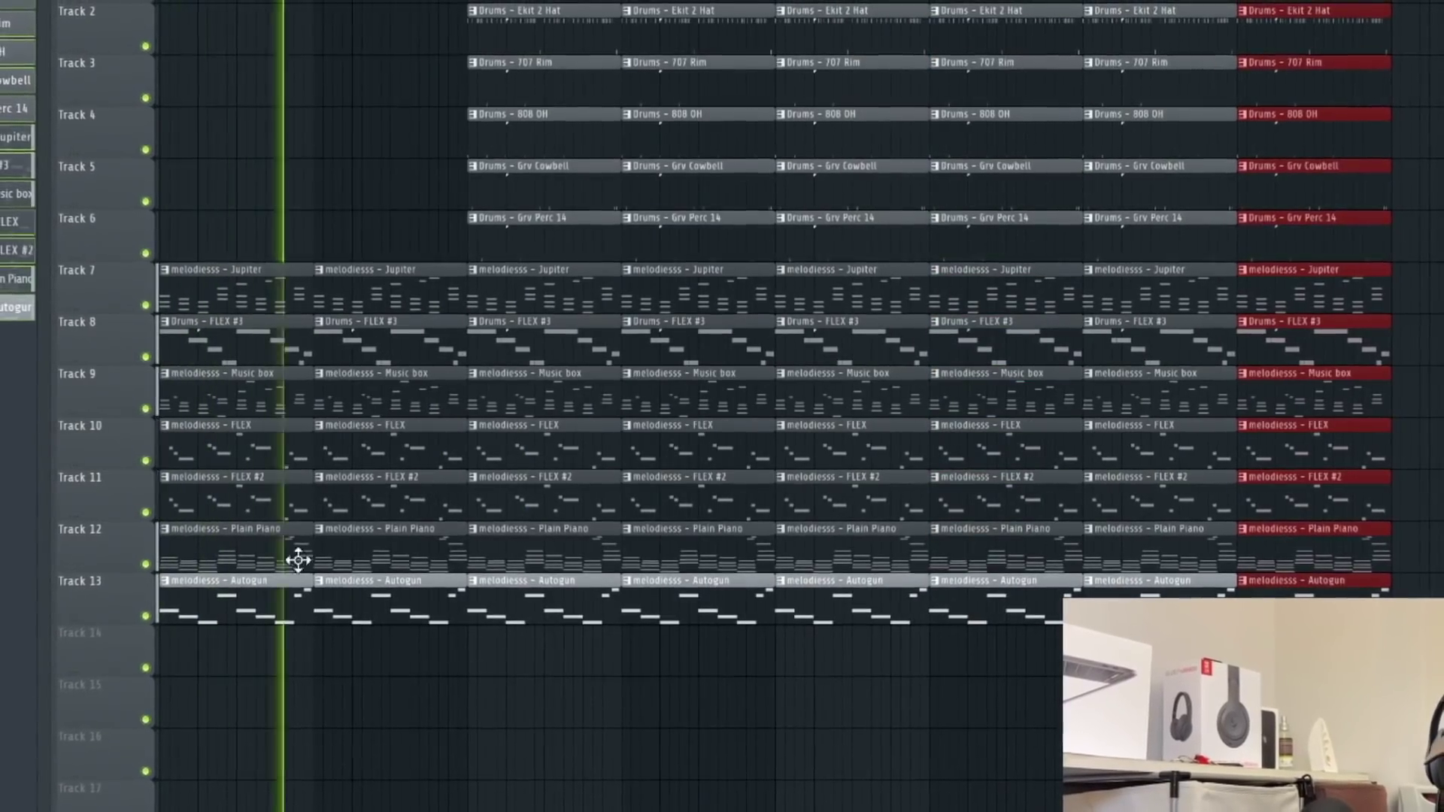
Delete the FLEX #3 clips before bar 17 and the FLEX, FLEX #2, Plain Piano and Autogun clips before bar 9
right_click(297, 508)
right_click(413, 503)
right_click(639, 350)
right_click(331, 594)
right_click(399, 493)
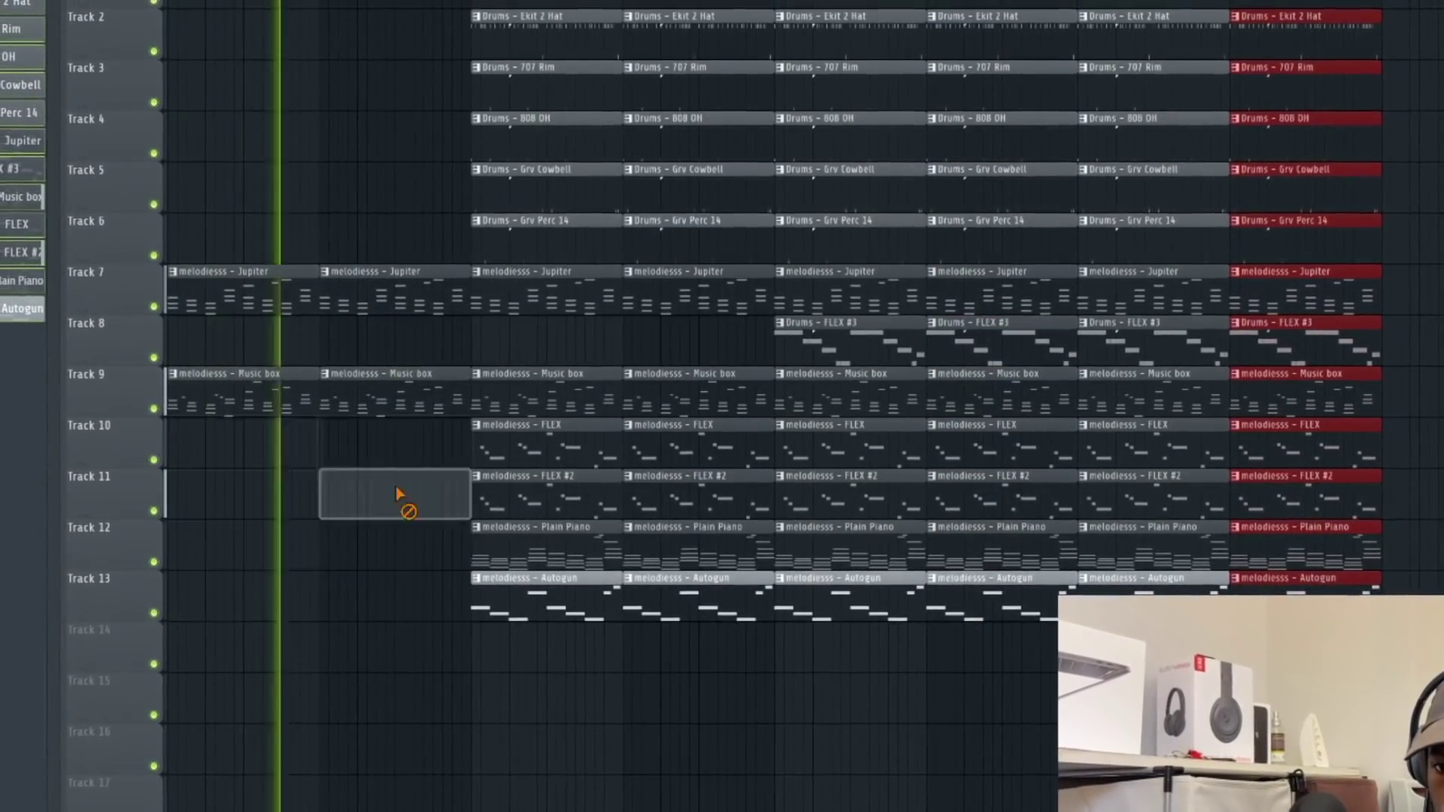
Delete the drum, Music box, FLEX and FLEX #2 clips before bar 17 in the playlist
right_click(376, 395)
right_click(593, 200)
right_click(662, 187)
right_click(647, 489)
drag(518, 399, 524, 400)
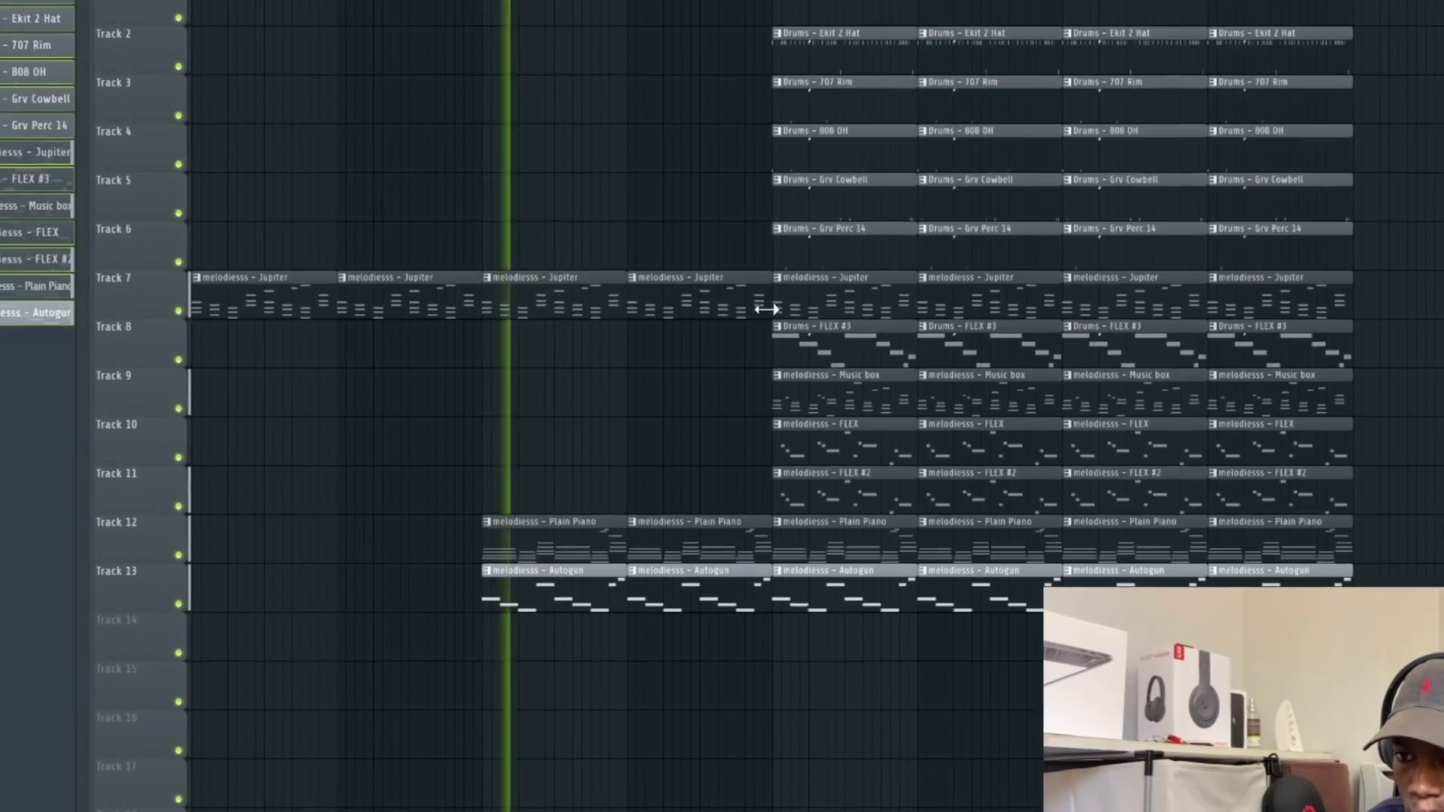
Delete the Autogun clips from bar 17 onward and the FLEX, FLEX #2 and Plain Piano clips in bars 17 to 24
right_click(860, 571)
right_click(860, 487)
right_click(960, 438)
right_click(961, 486)
right_click(961, 536)
right_click(860, 536)
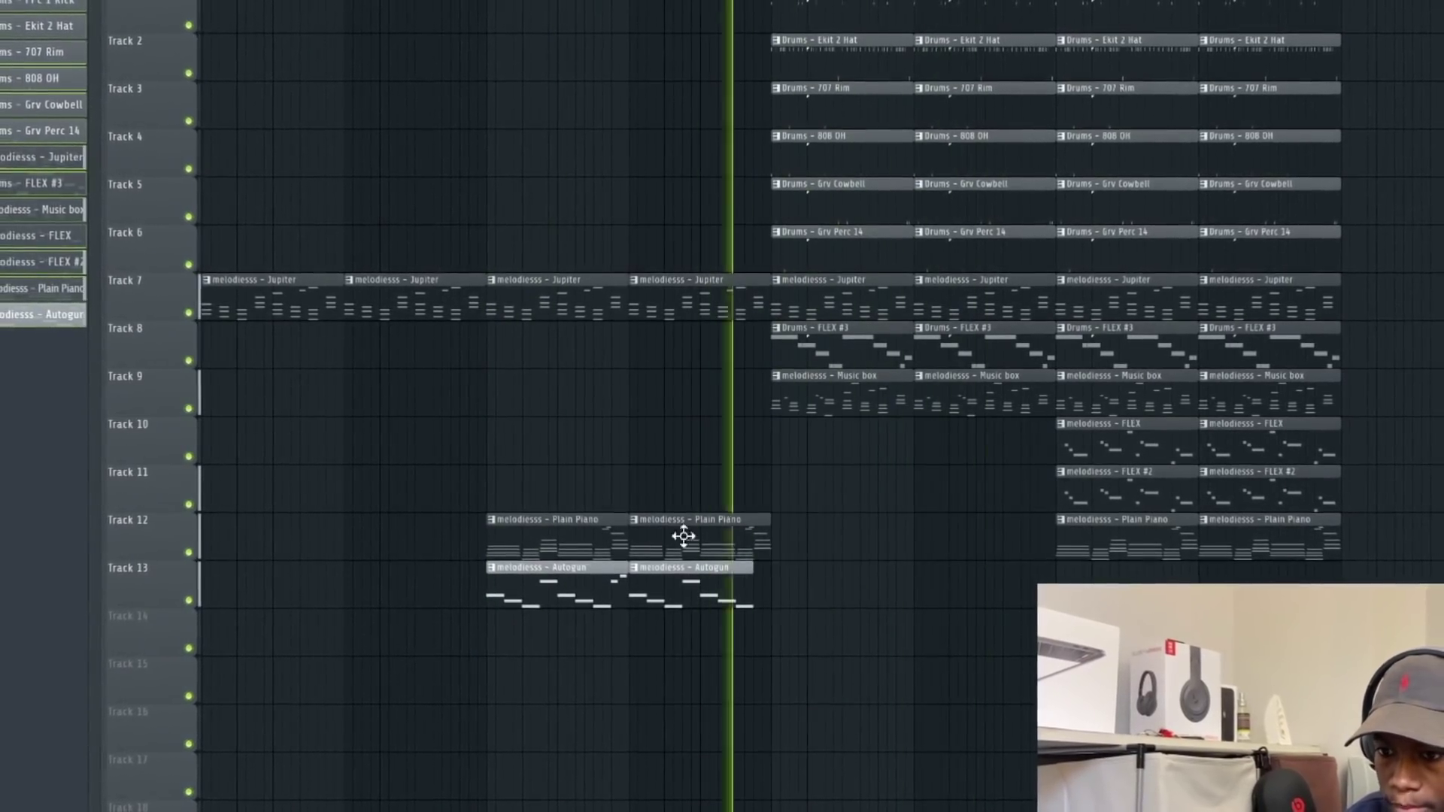
Restore the FLEX, FLEX #2 and Plain Piano clips over bars 17 to 24
key(ctrl+z)
click(19, 4)
click(31, 166)
key(ctrl+z)
drag(1440, 450, 1067, 485)
drag(1095, 451, 813, 451)
key(F9)
drag(680, 535, 679, 570)
key(F9)
Delete the 808 OH clips on Track 4 from bars 17 to 24
right_click(840, 150)
right_click(982, 151)
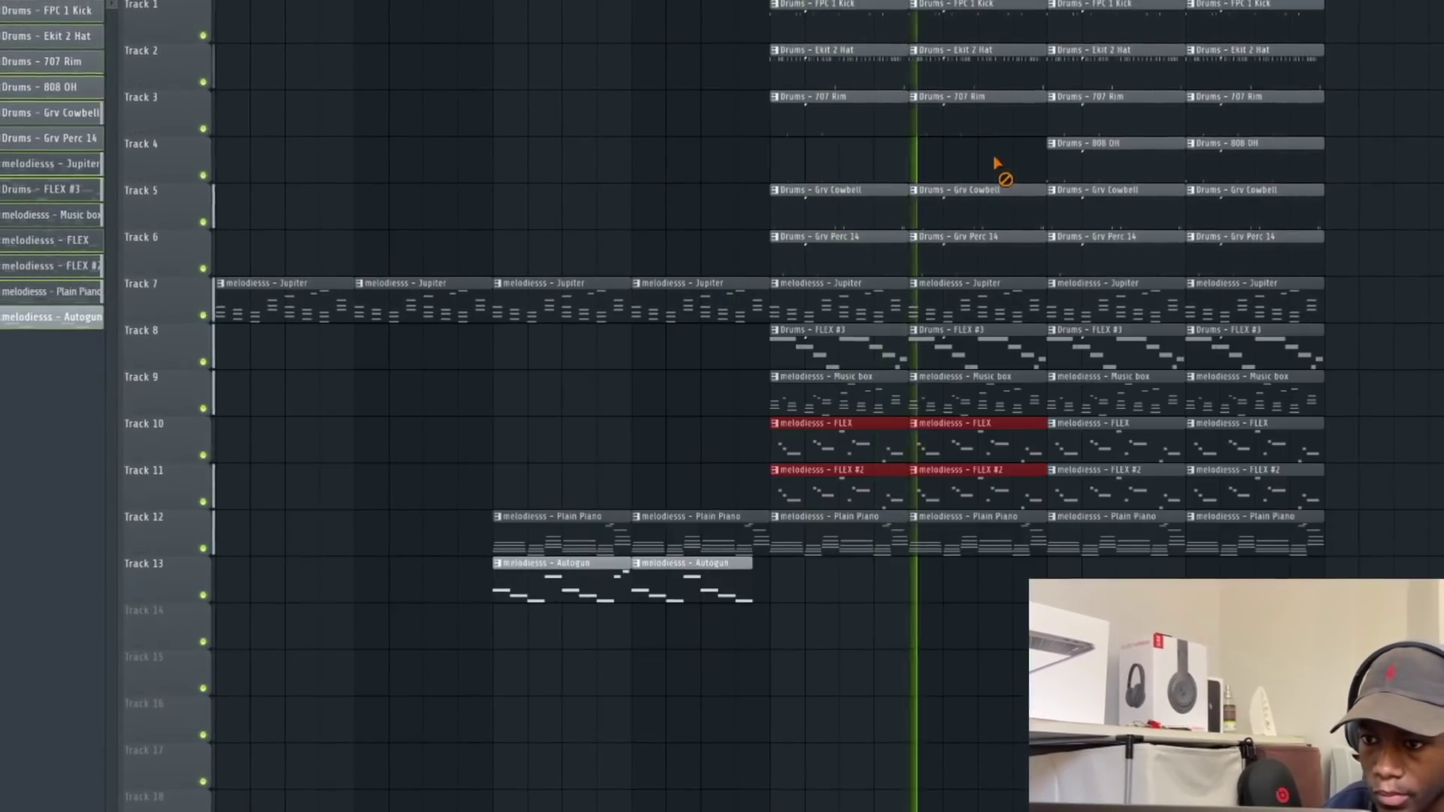
scroll(994, 162, up, 3)
key(F9)
key(F9)
scroll(372, 45, down, 3)
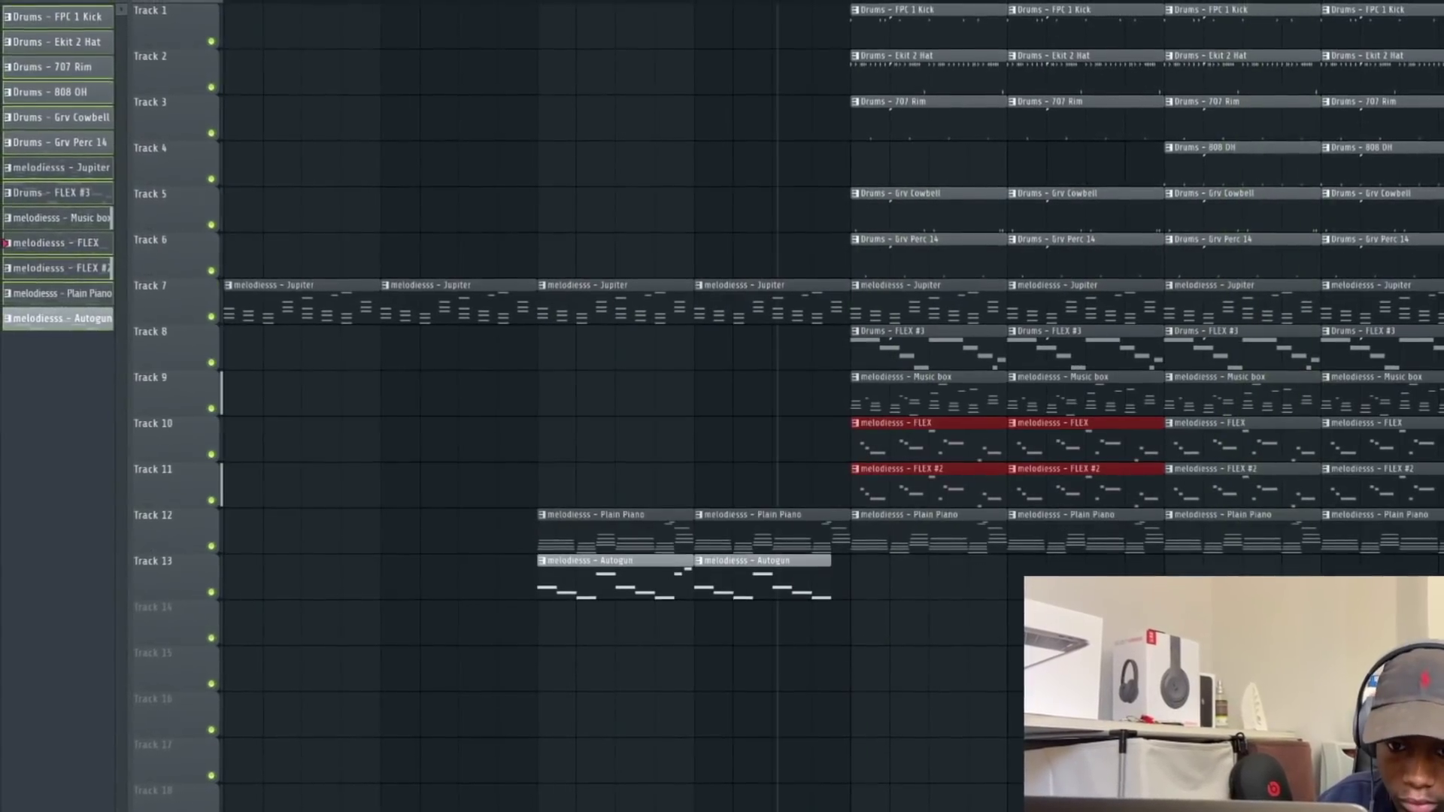
Place the FX Big Reverse sample on Track 14 so that it ends at bar 17, and play the transition
drag(789, 628, 805, 628)
double_click(804, 628)
key(space)
key(space)
key(space)
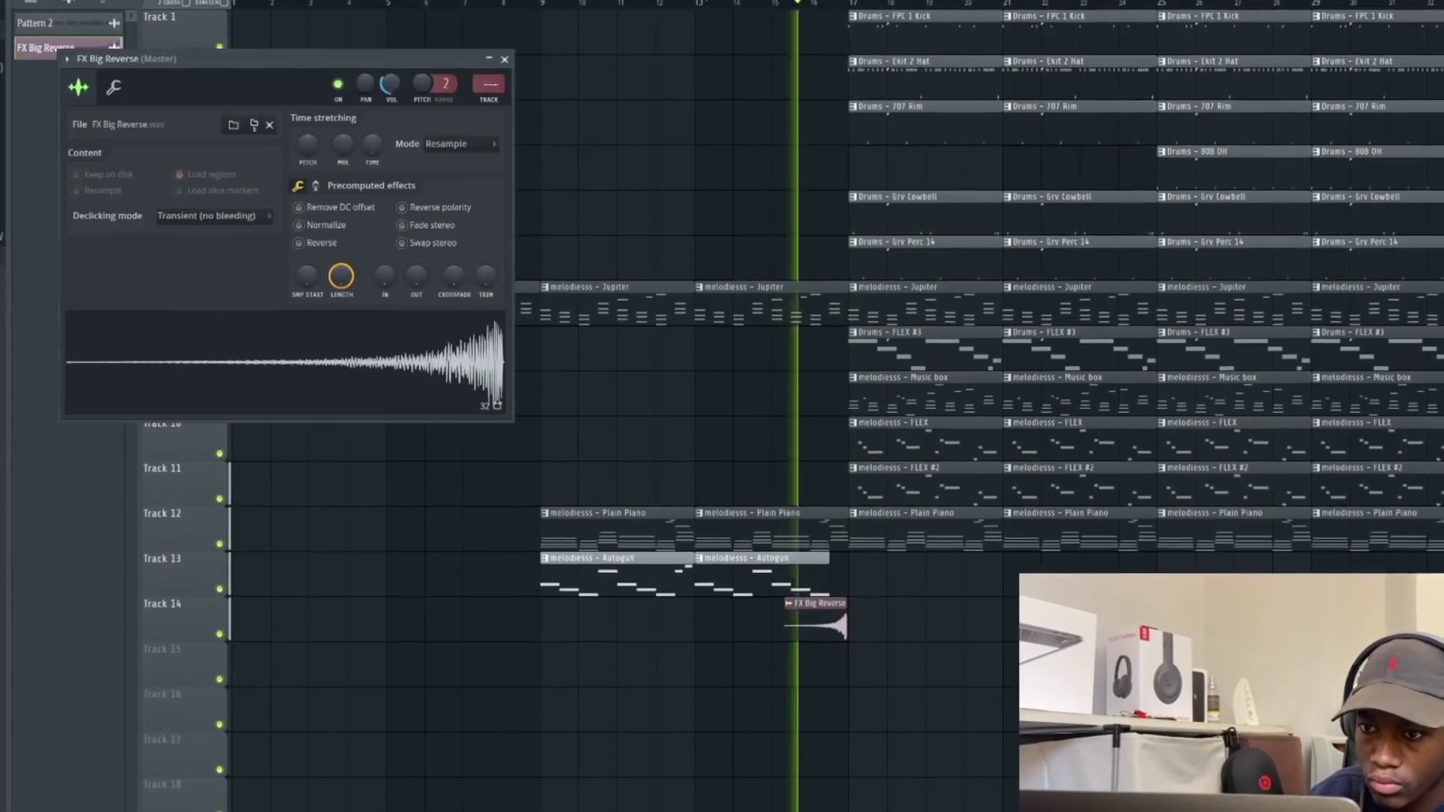
click(499, 56)
scroll(783, 8, up, 3)
scroll(782, 8, left, 3)
key(space)
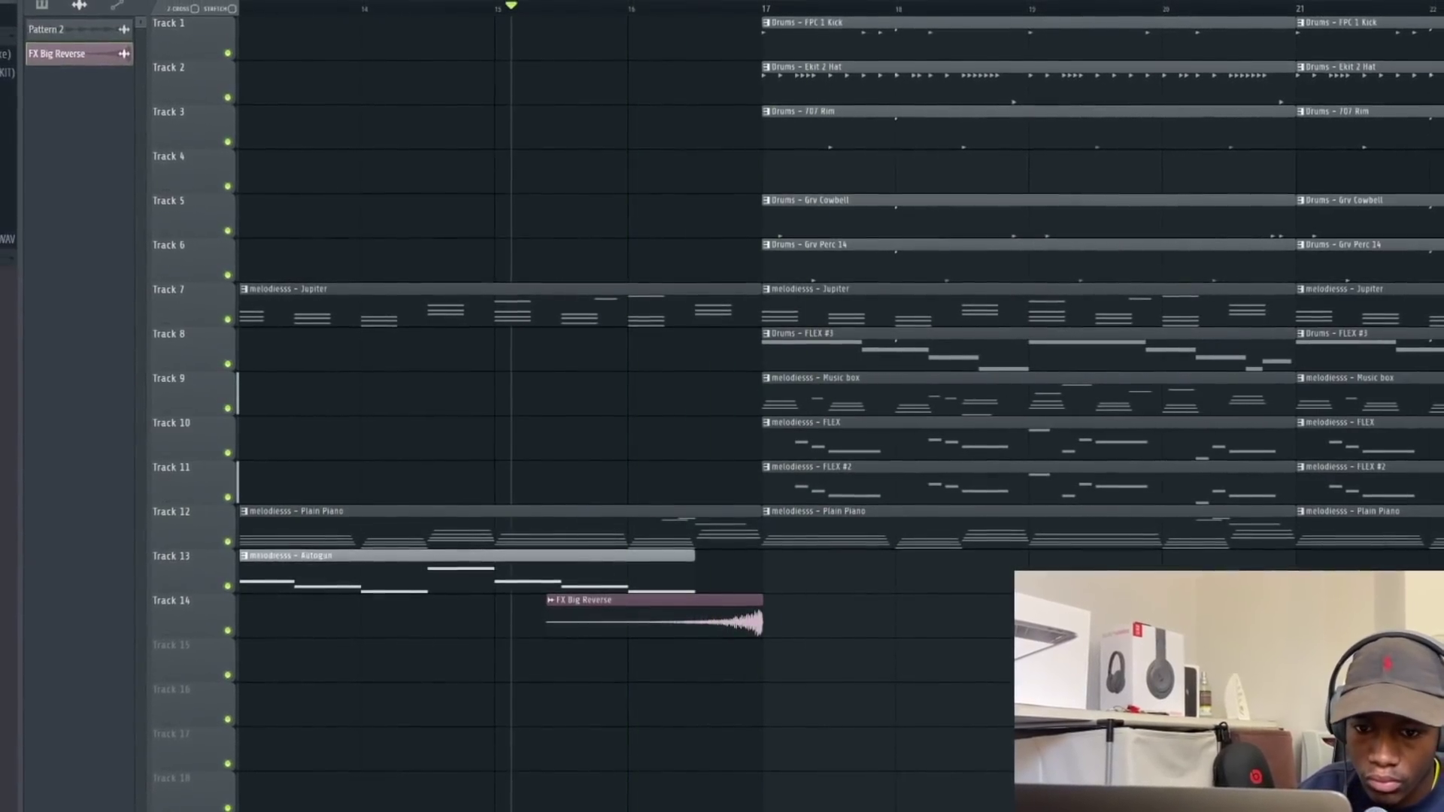
Place the SFX Cym Noisy sample on Track 15 at bar 17 and play the transition into the drop
drag(9, 239, 789, 648)
key(space)
double_click(790, 648)
key(space)
key(space)
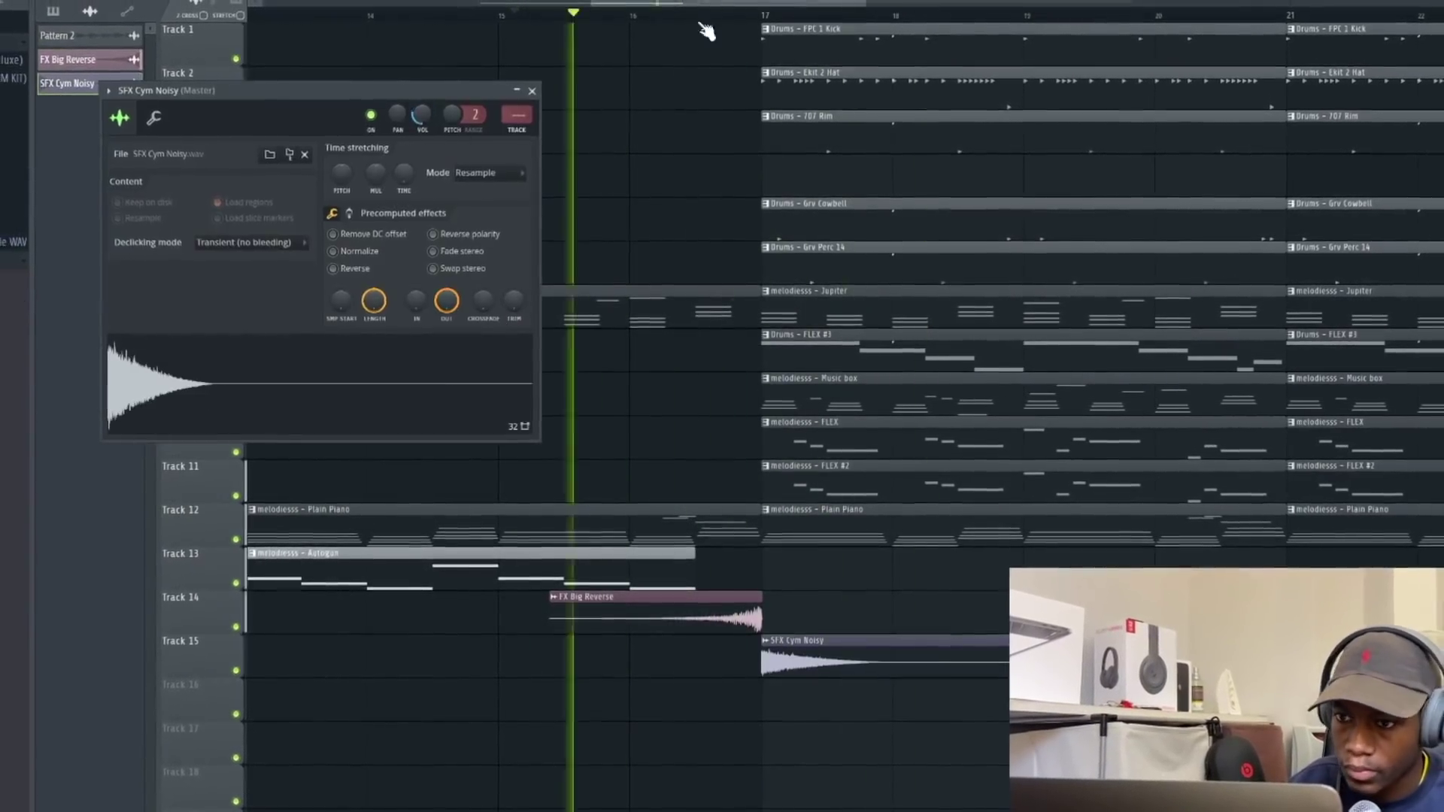
click(525, 88)
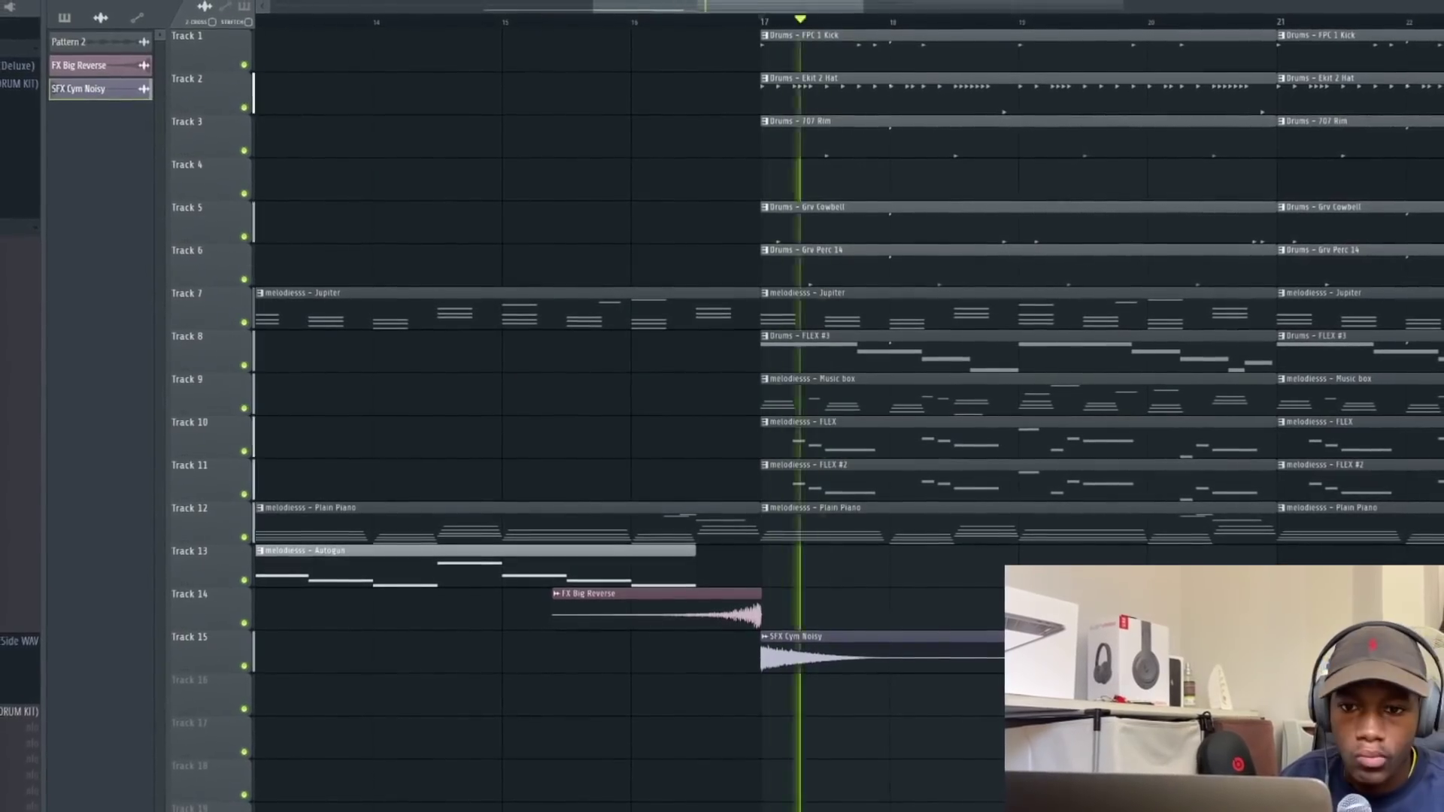
Add another FX Big Reverse clip ending at bar 25 and another SFX Cym Noisy clip starting at bar 25
scroll(629, 406, down, 3)
click(695, 644)
click(390, 605)
click(660, 596)
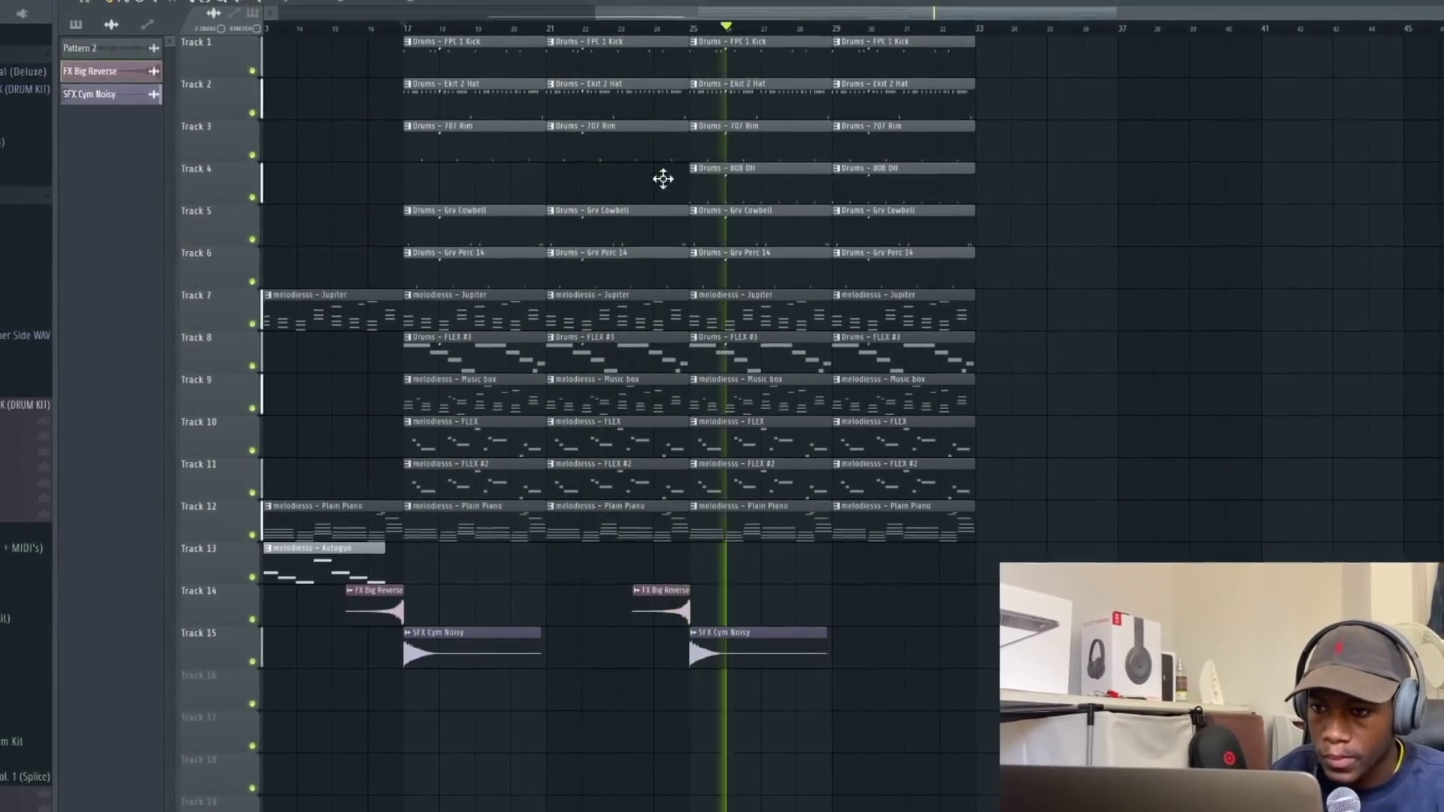